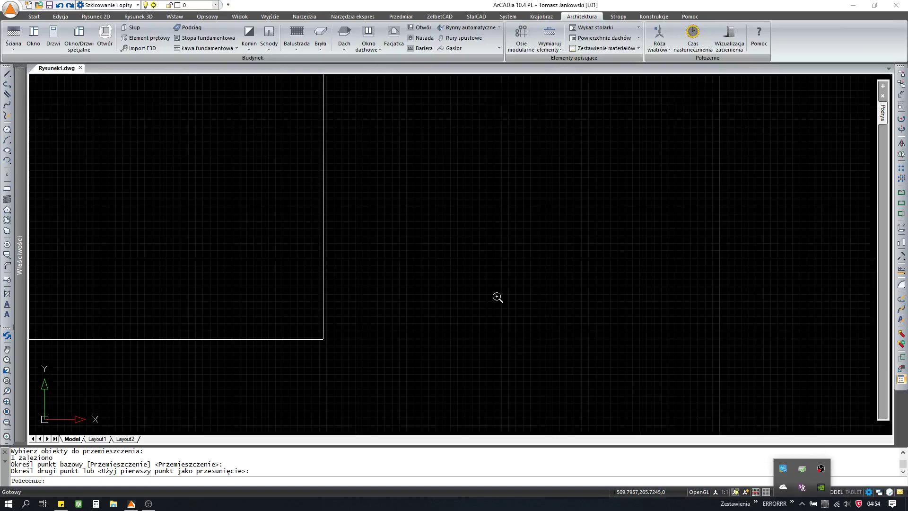
# Select the 'Ściana jednowarstwowa (cegła) 25 cm' wall type from the library
pyautogui.moveTo(496, 298); pyautogui.dragTo(574, 318, button='middle')
pyautogui.scroll(-2, 574, 318)
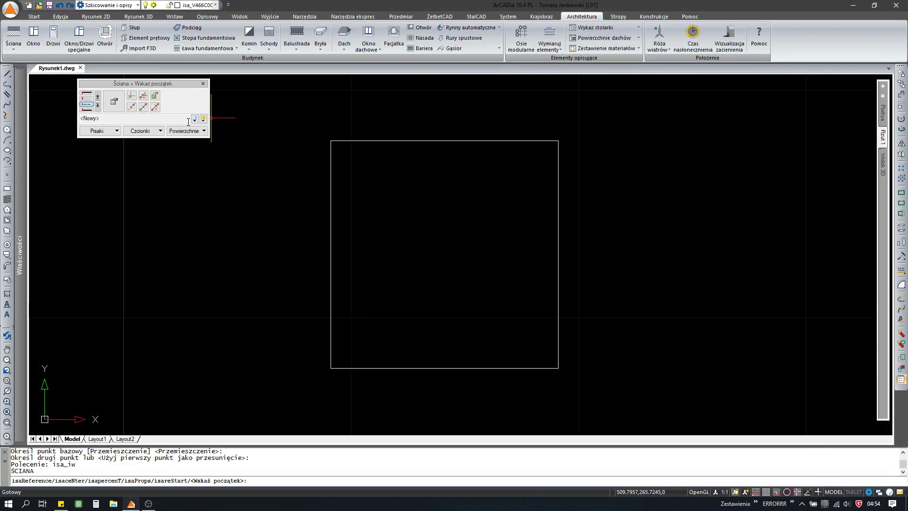
pyautogui.click(200, 118)
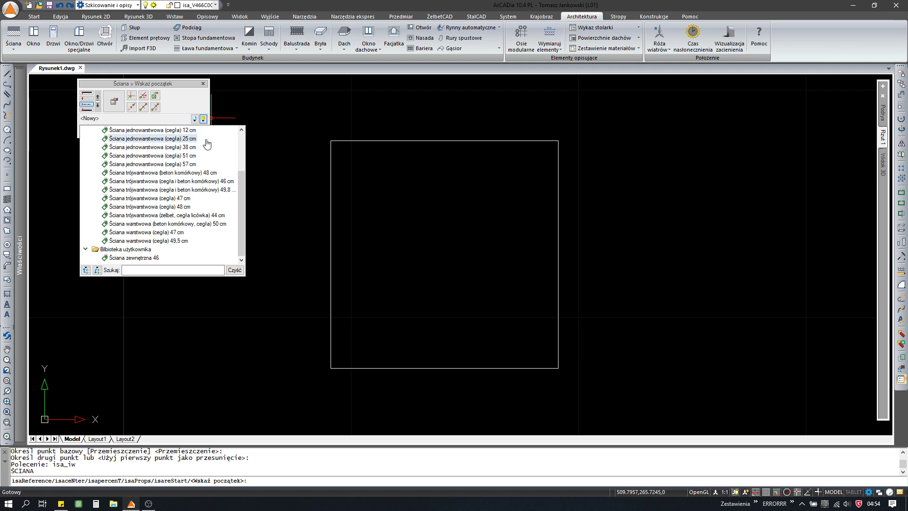
pyautogui.click(206, 139)
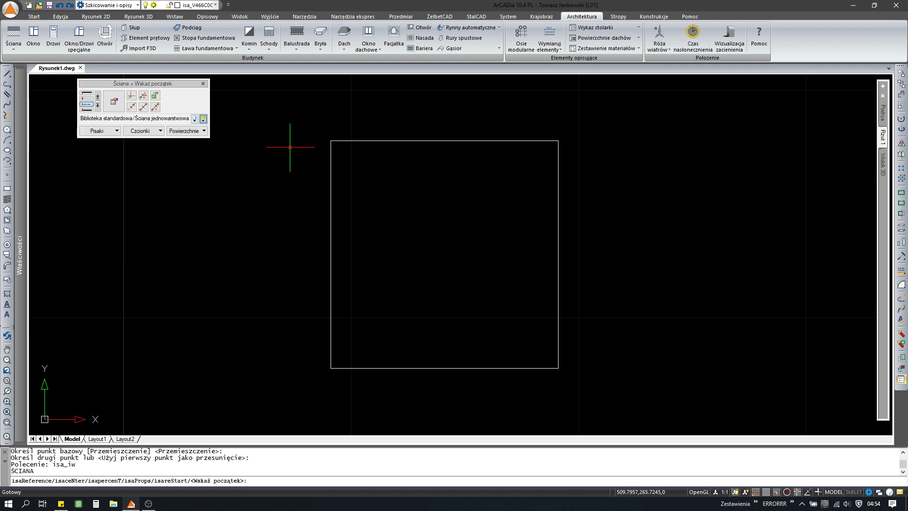
# Draw four walls along the square's corners, closing back at the top-left corner
pyautogui.click(331, 141)
pyautogui.scroll(4, 536, 142)
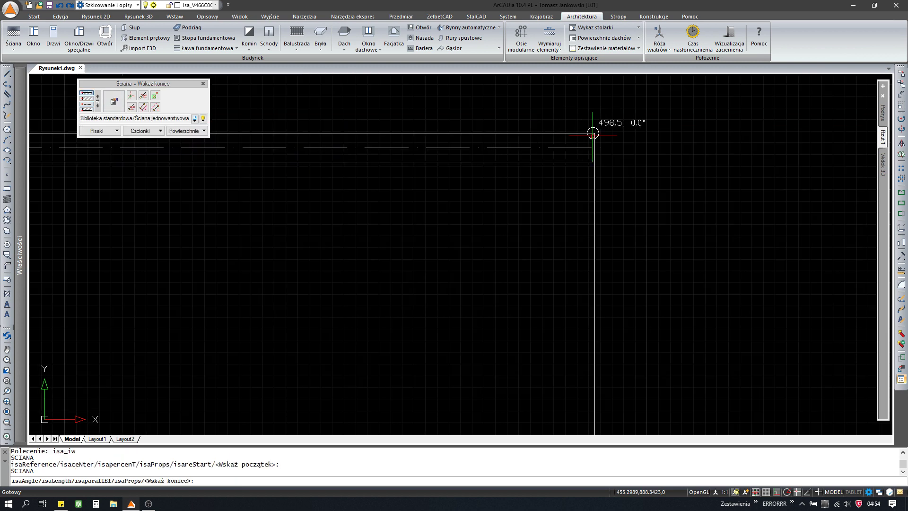
pyautogui.click(592, 133)
pyautogui.scroll(-3, 589, 141)
pyautogui.scroll(2, 588, 326)
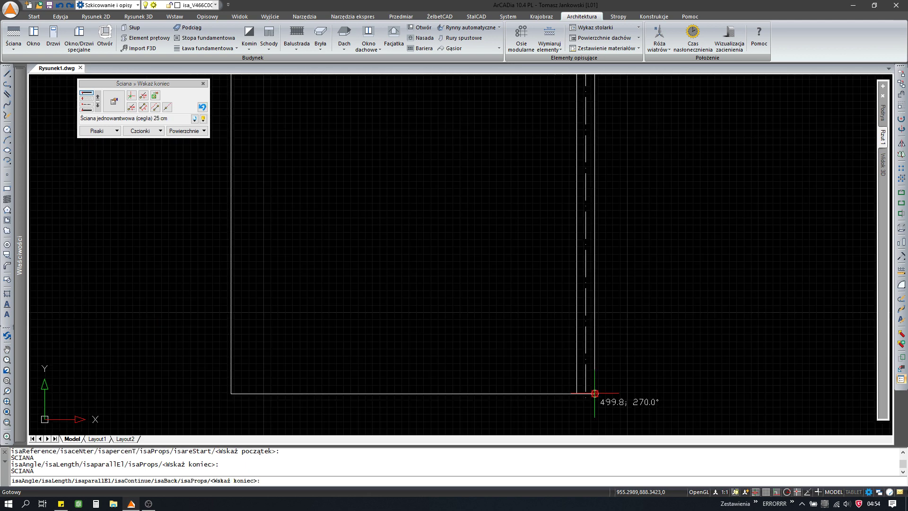
pyautogui.click(594, 393)
pyautogui.click(232, 392)
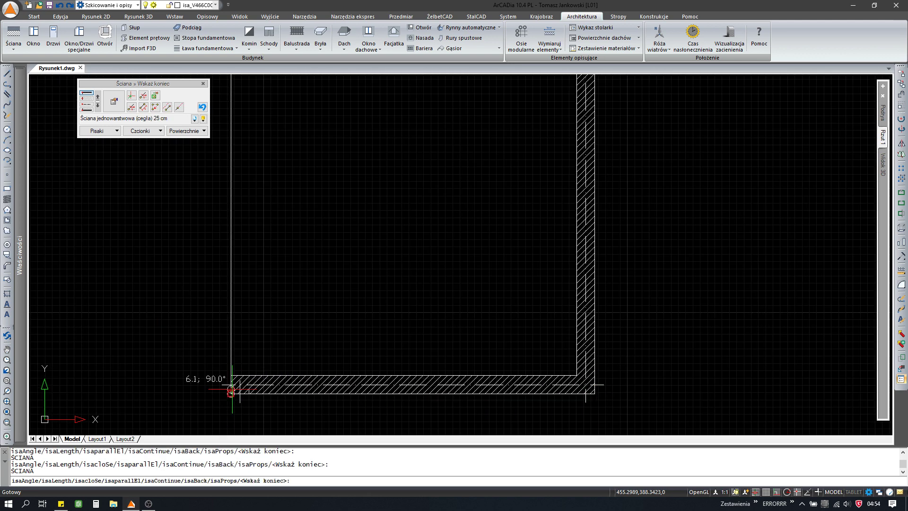
pyautogui.scroll(-3, 231, 391)
pyautogui.scroll(3, 239, 225)
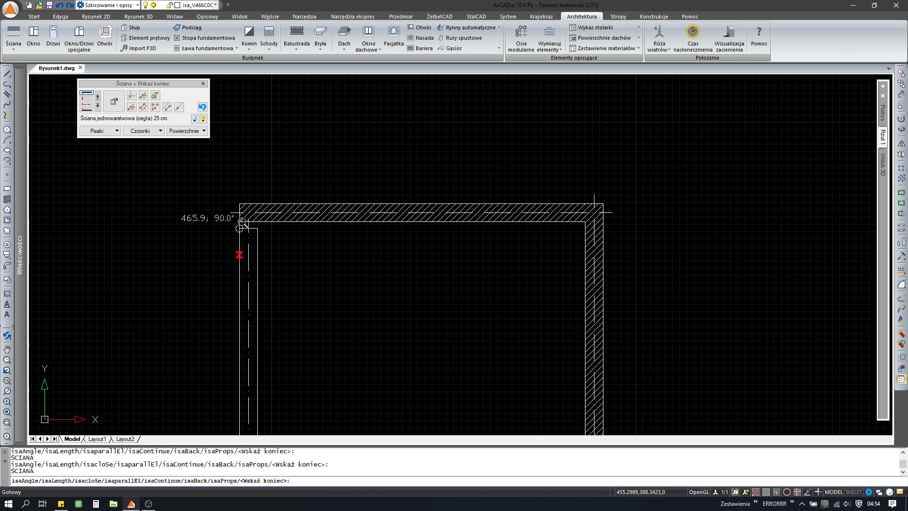
pyautogui.click(239, 203)
pyautogui.press('Escape')
pyautogui.scroll(-3, 345, 237)
pyautogui.press('Escape')
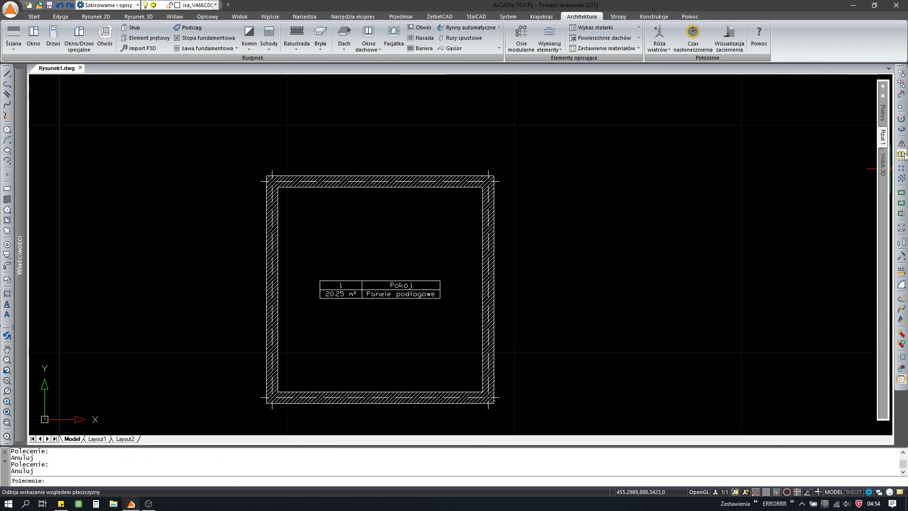
# Open the properties of storey 0. Kondygnacja and close them unchanged
pyautogui.click(902, 154)
pyautogui.rightClick(794, 122)
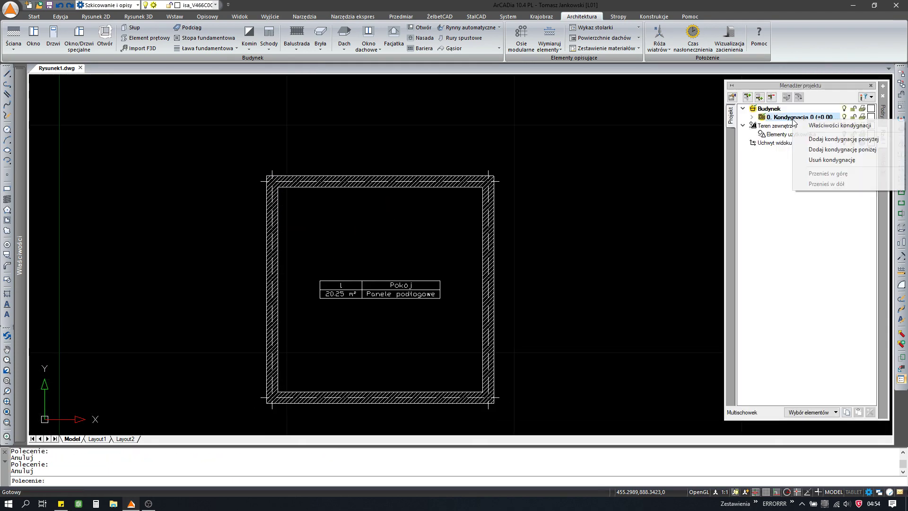
pyautogui.click(813, 125)
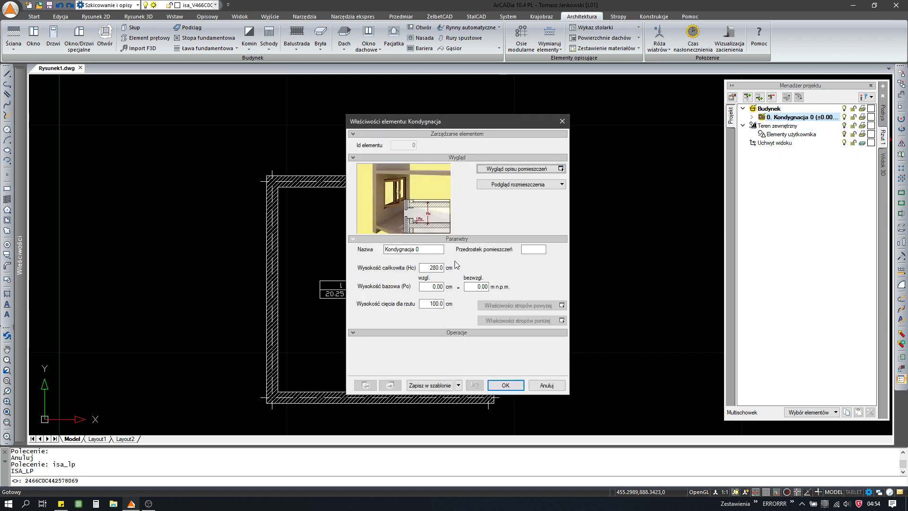
pyautogui.click(431, 267)
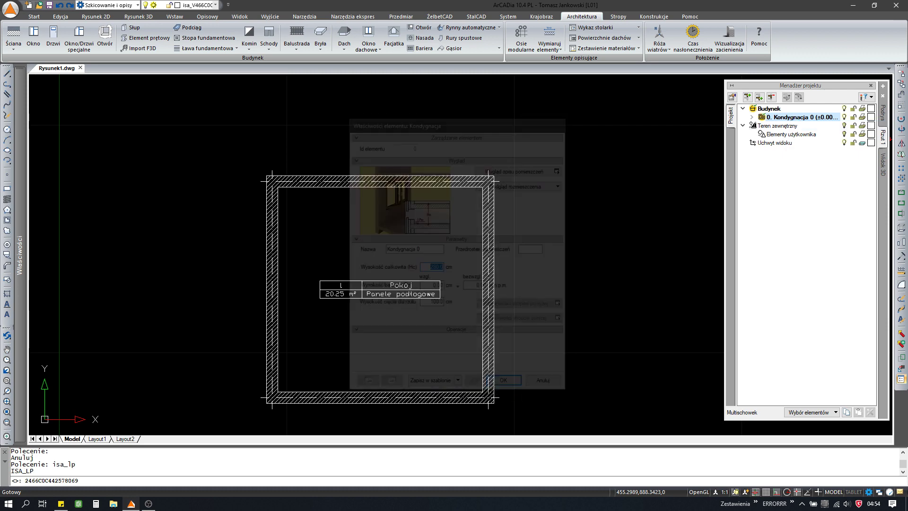
pyautogui.press('Escape')
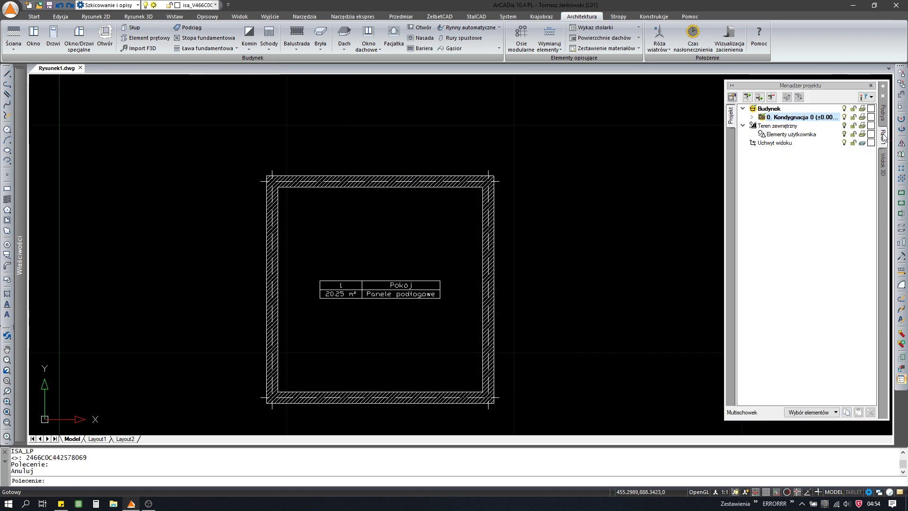
# Set the storey's Wysokość całkowita (Hc) to 400 cm
pyautogui.rightClick(788, 118)
pyautogui.click(813, 124)
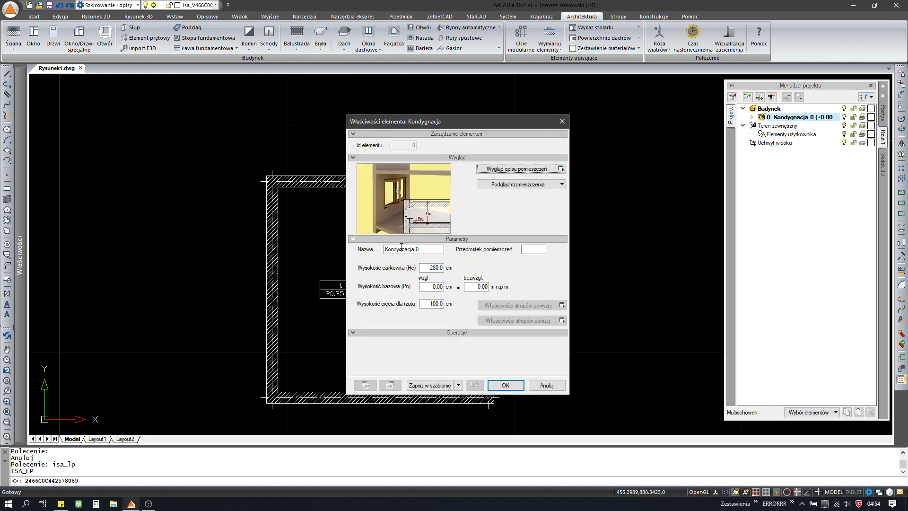
pyautogui.click(431, 267)
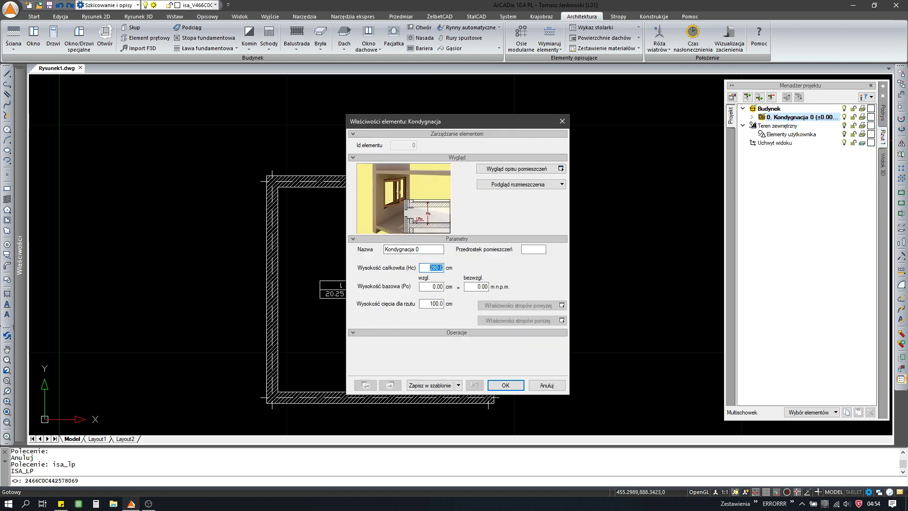
pyautogui.write('400')
pyautogui.press('Return')
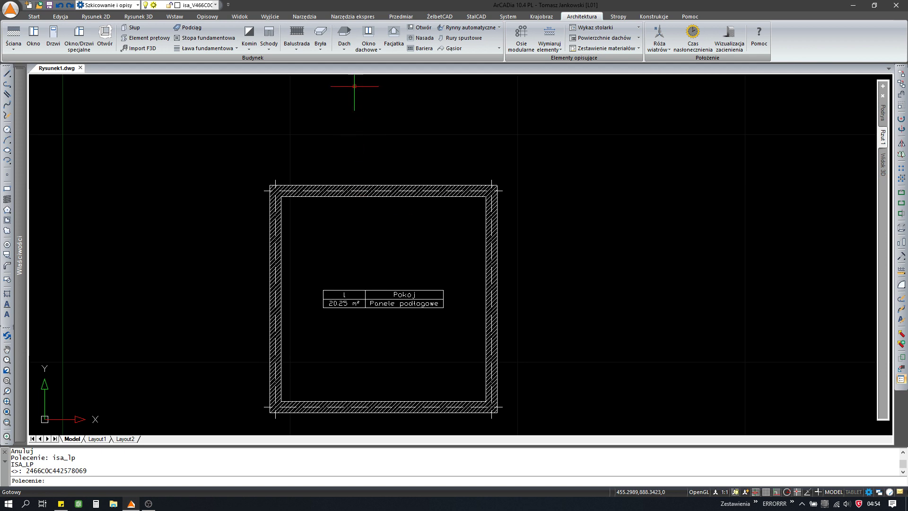
# Add an automatic roof with a 150 cm knee wall over the room, trimming elements below
pyautogui.click(337, 47)
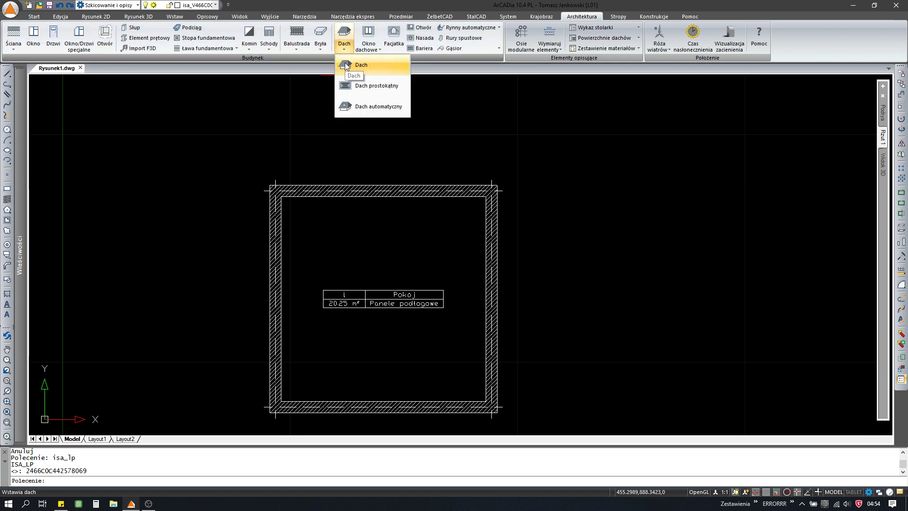
pyautogui.click(353, 107)
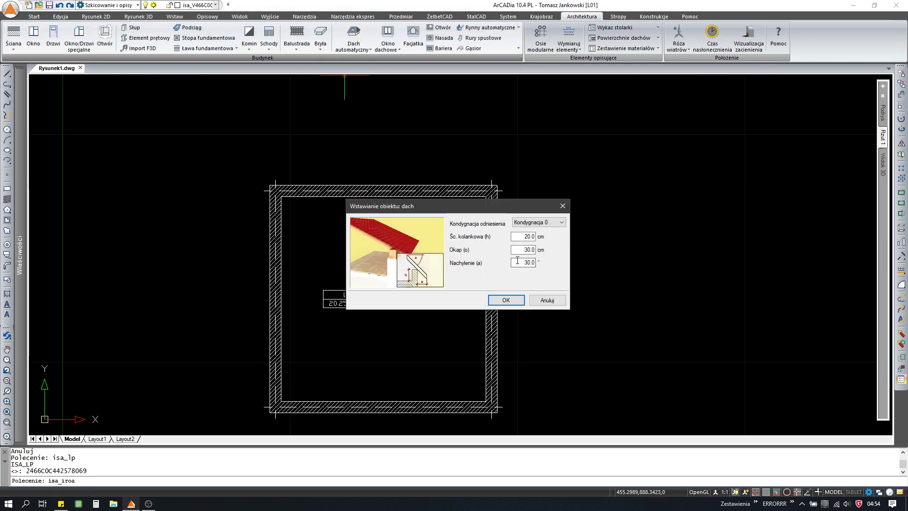
pyautogui.click(520, 236)
pyautogui.write('200')
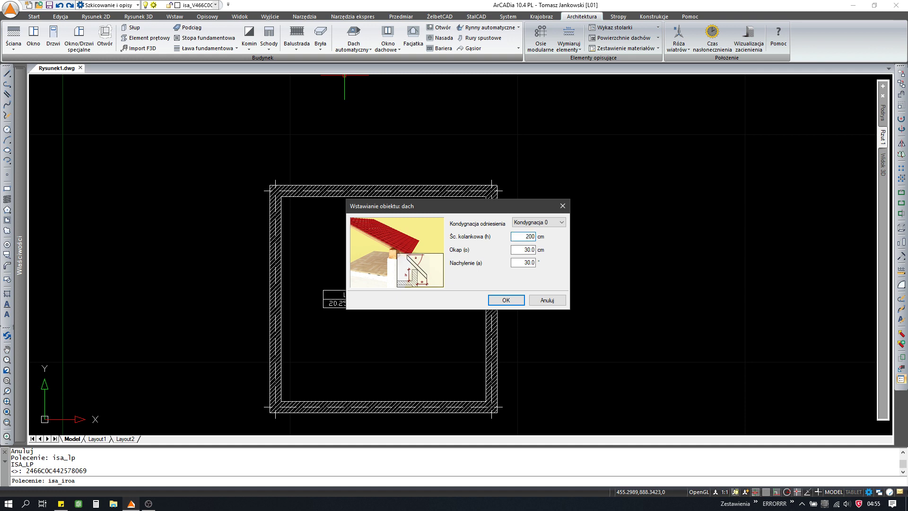
pyautogui.doubleClick(519, 237)
pyautogui.write('150.')
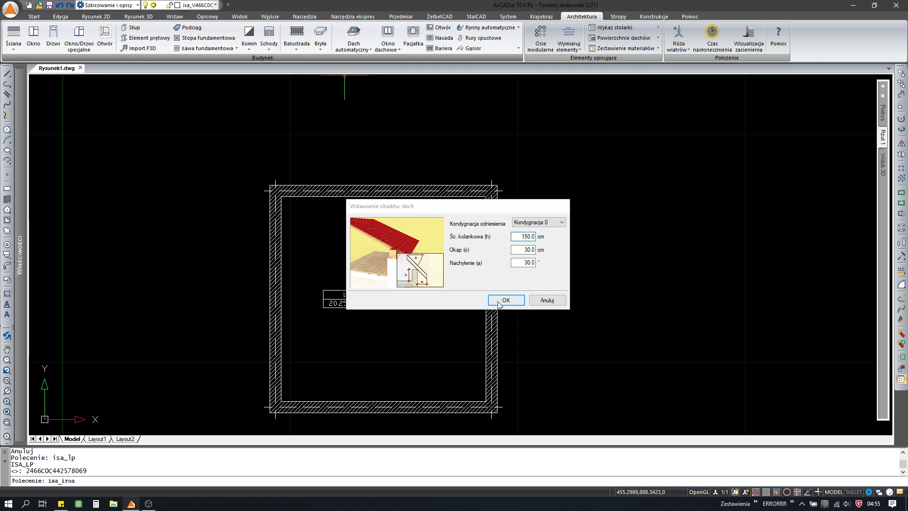
pyautogui.click(506, 299)
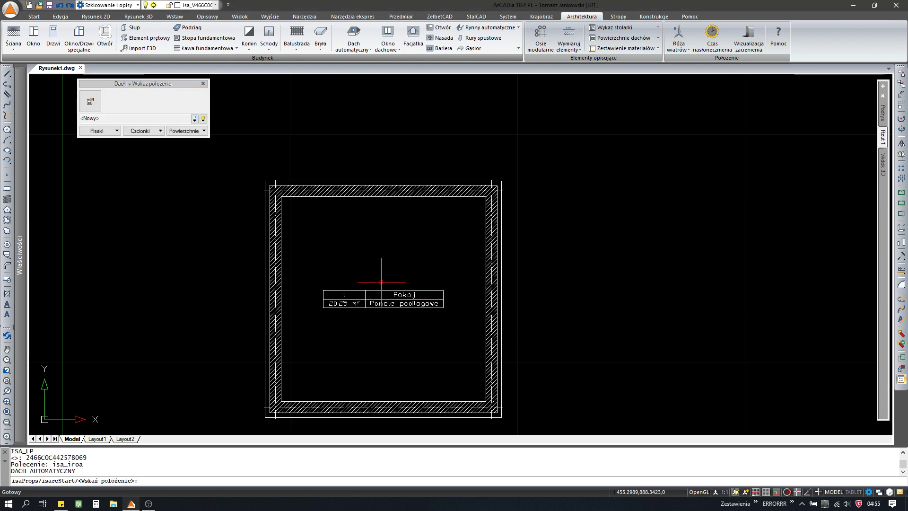
pyautogui.click(377, 276)
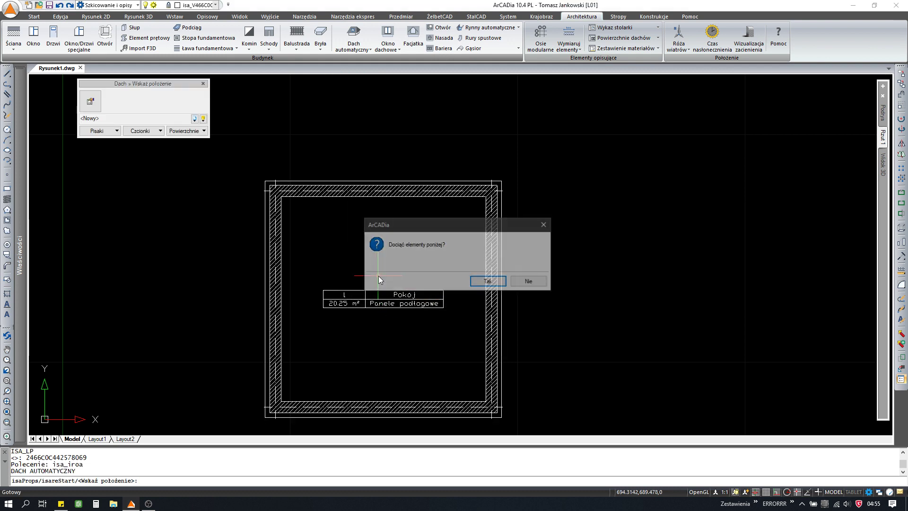
pyautogui.click(482, 280)
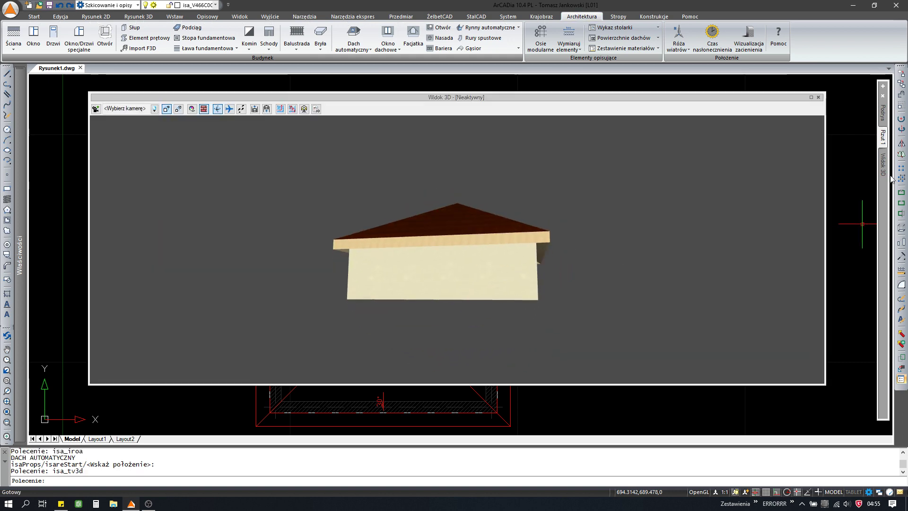
# Close the 3D view and return to the roof plan
pyautogui.click(818, 97)
pyautogui.scroll(2, 438, 253)
pyautogui.scroll(-1, 438, 264)
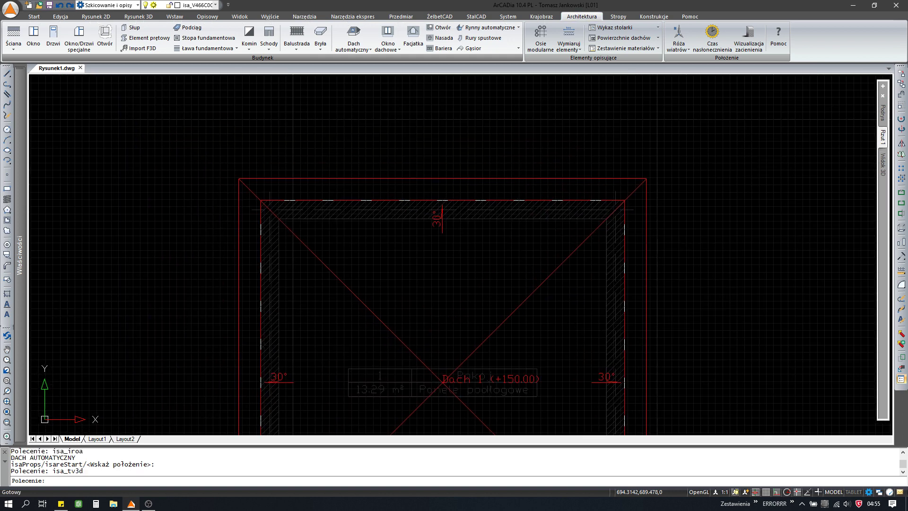
pyautogui.scroll(1, 438, 261)
pyautogui.write('l')
pyautogui.press('Return')
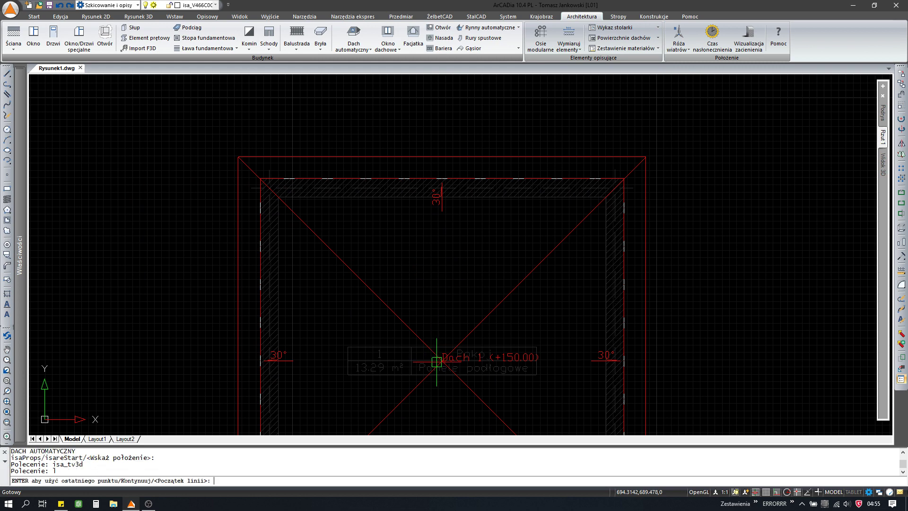
pyautogui.press('Escape')
# Draw a vertical line straight up from the roof diagonals' intersection
pyautogui.write('l')
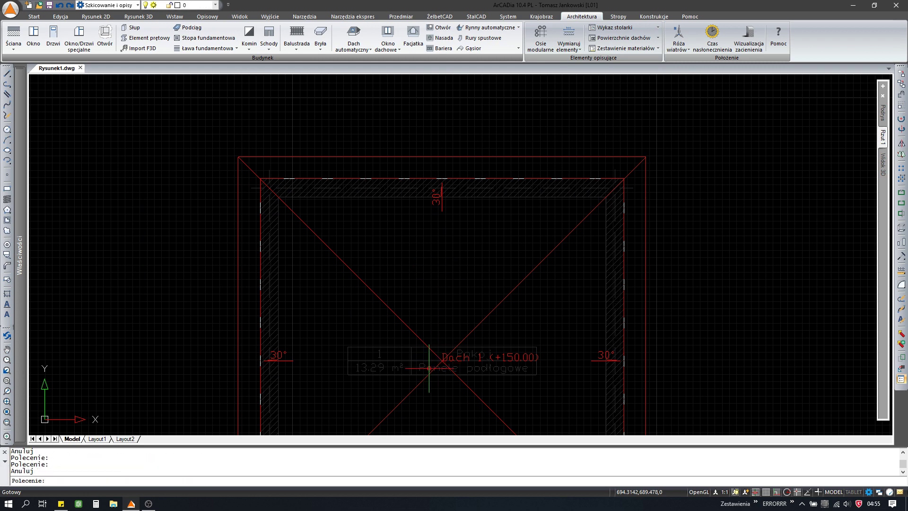
pyautogui.press('Return')
pyautogui.click(441, 356)
pyautogui.click(440, 90)
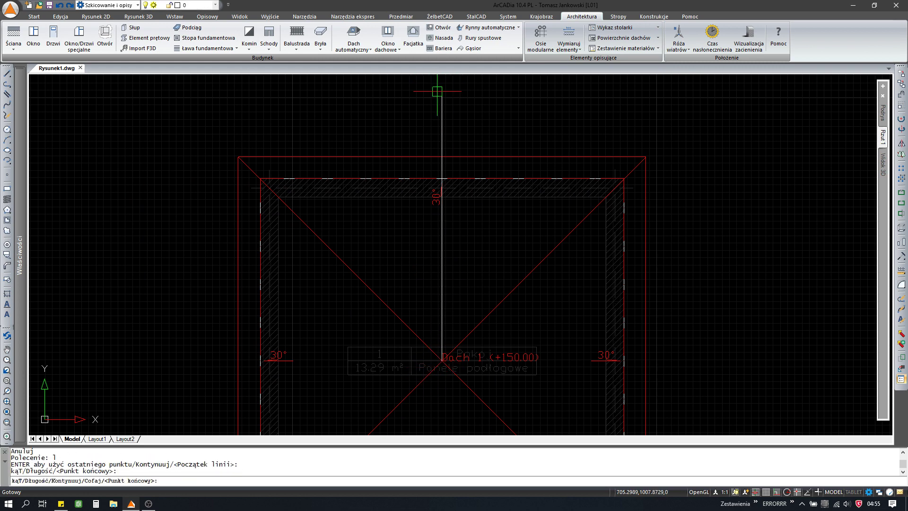
pyautogui.press('Escape')
pyautogui.moveTo(454, 354); pyautogui.dragTo(445, 281, button='middle')
# Draw a horizontal line from the same intersection rightward past the room
pyautogui.press('Return')
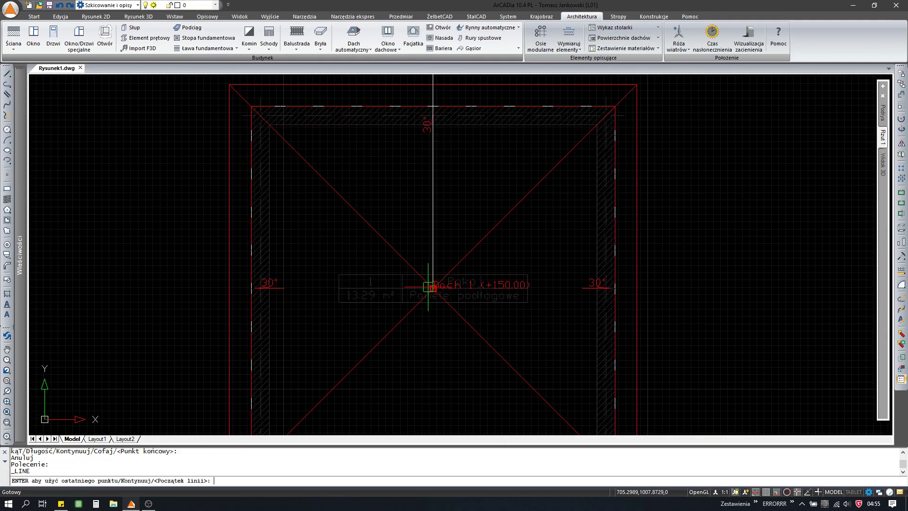
pyautogui.click(433, 287)
pyautogui.click(739, 287)
pyautogui.press('Escape')
pyautogui.scroll(2, 531, 310)
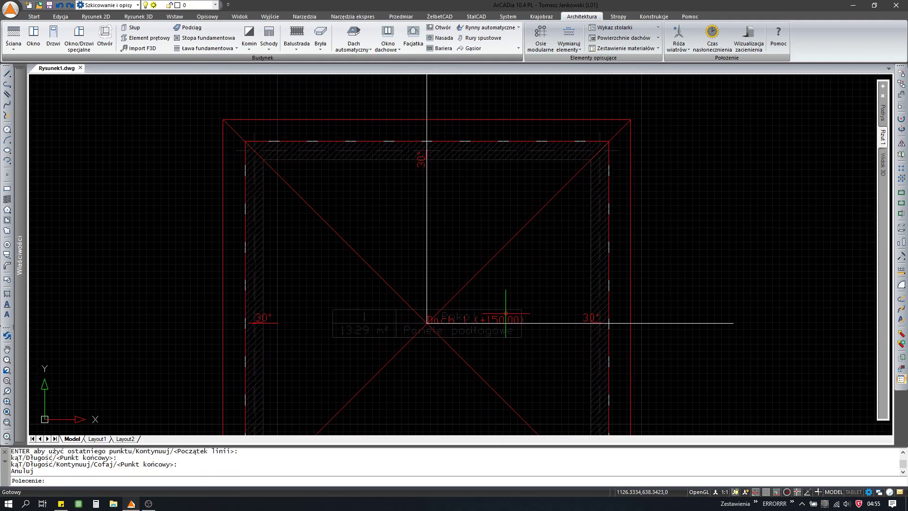
pyautogui.press('Escape')
pyautogui.scroll(-2, 441, 196)
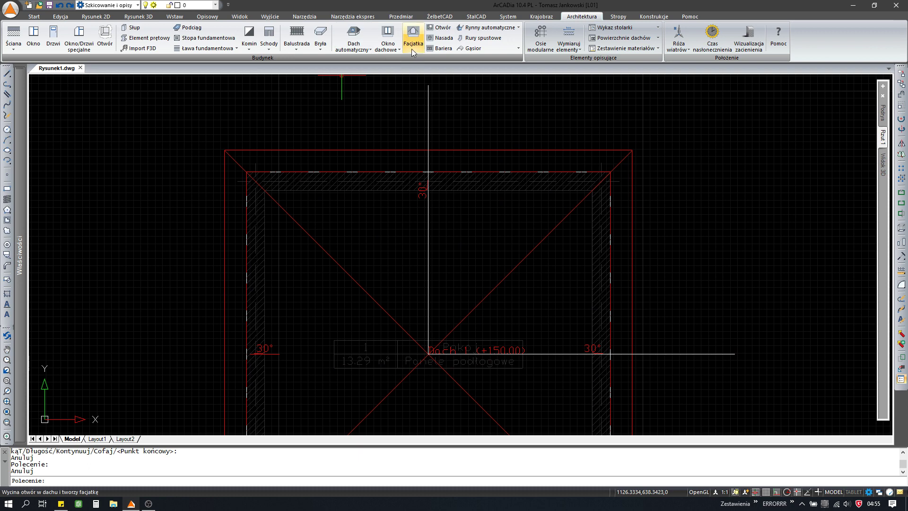
# Configure the third dormer type as 250 cm wide with 15 cm side-wall layers
pyautogui.click(414, 48)
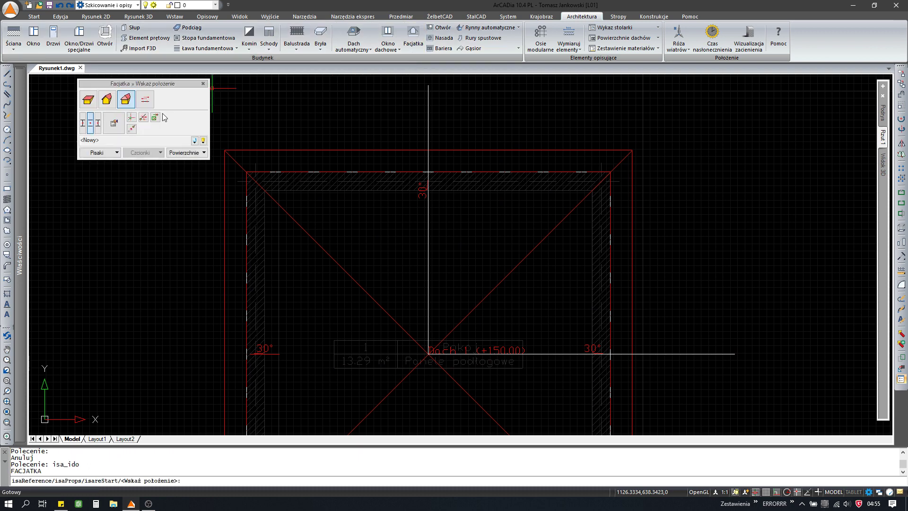
pyautogui.click(127, 104)
pyautogui.click(113, 122)
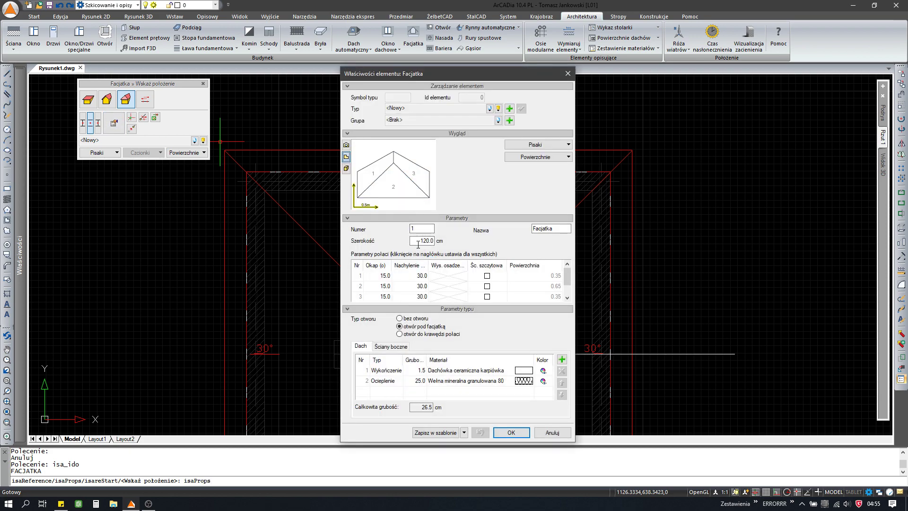
pyautogui.click(418, 242)
pyautogui.write('250')
pyautogui.click(391, 347)
pyautogui.click(422, 372)
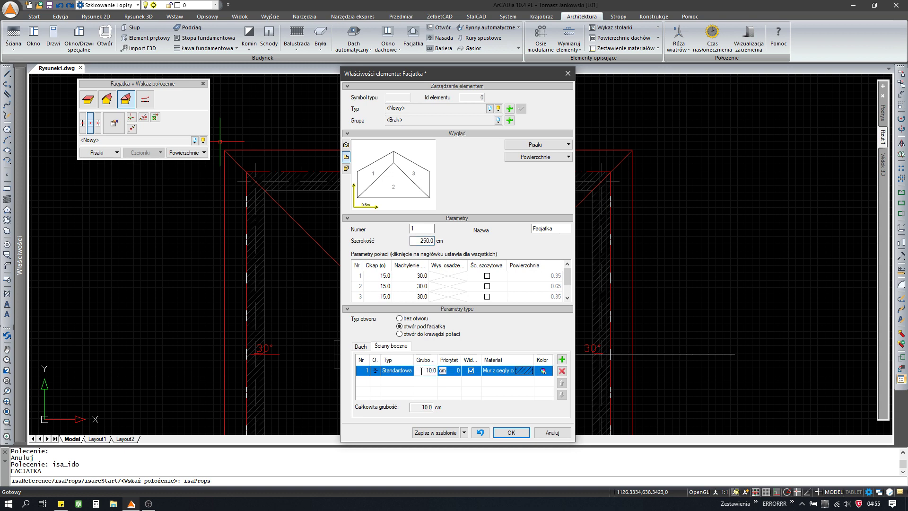
pyautogui.write('15')
pyautogui.click(511, 432)
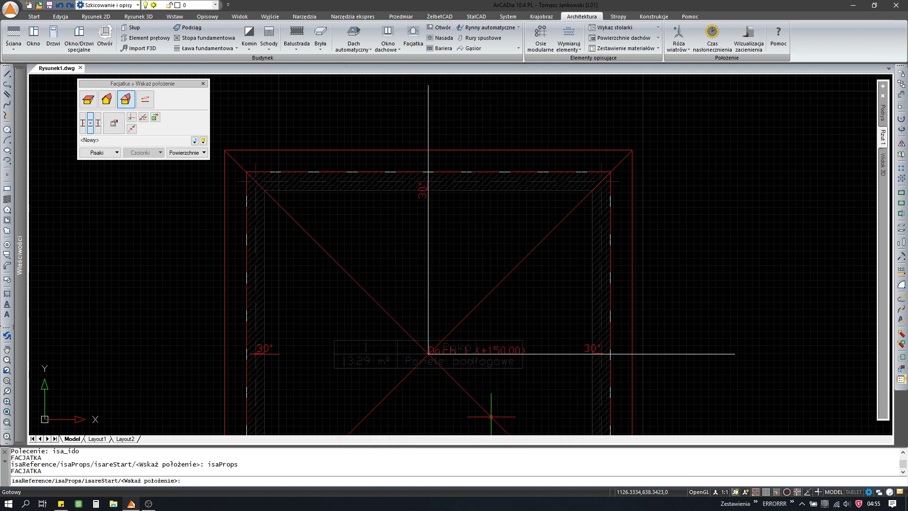
# Place the dormer on the front roof slope, trim beneath it, and view in 3D
pyautogui.click(428, 172)
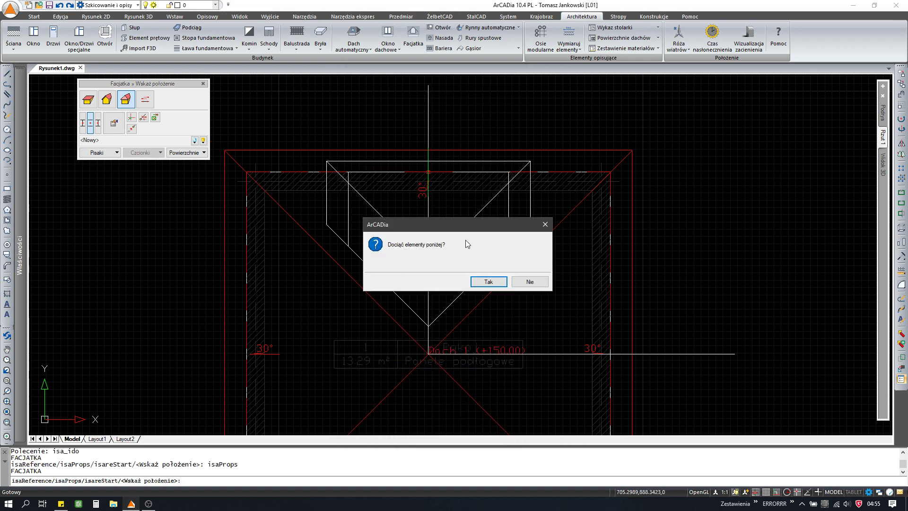
pyautogui.click(490, 281)
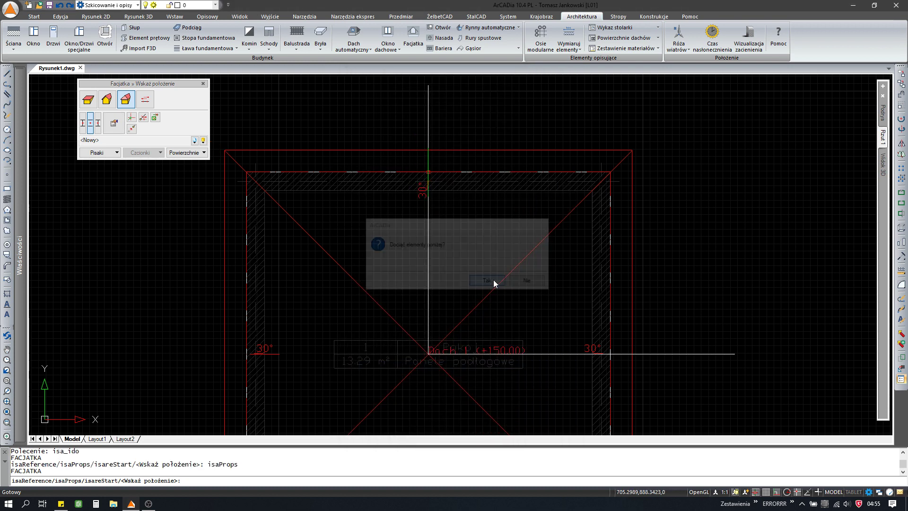
pyautogui.click(882, 164)
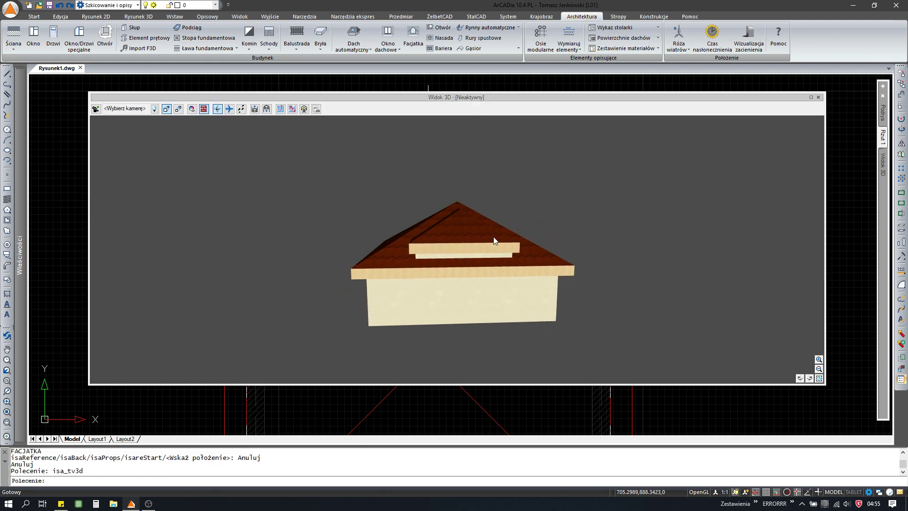
# Open the dormer's properties in the 3D view and dismiss them
pyautogui.scroll(2, 468, 236)
pyautogui.click(465, 230)
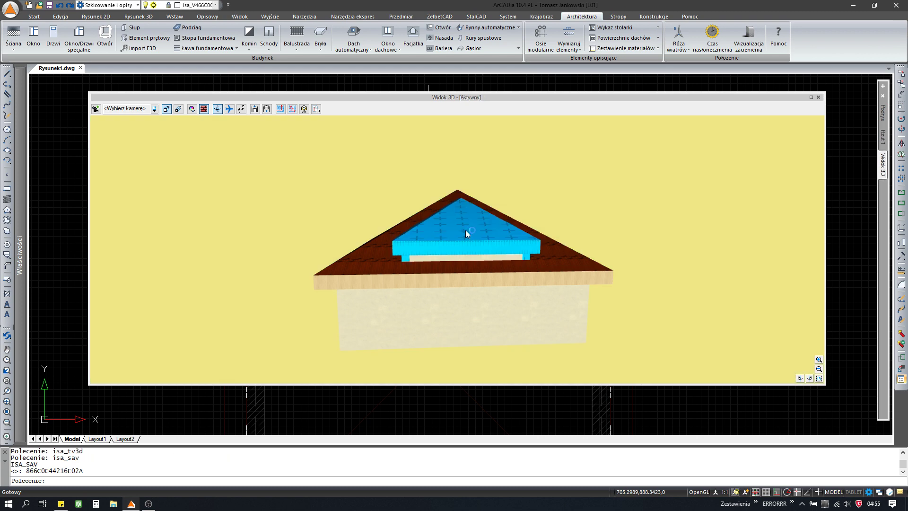
pyautogui.doubleClick(466, 233)
pyautogui.click(551, 432)
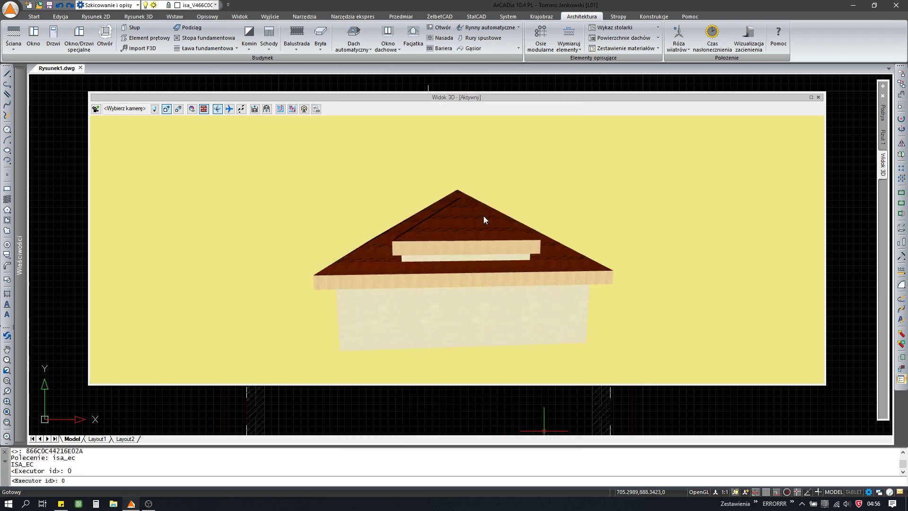
# Set the slope of all hip roof planes to 45° and trim elements beneath
pyautogui.click(367, 257)
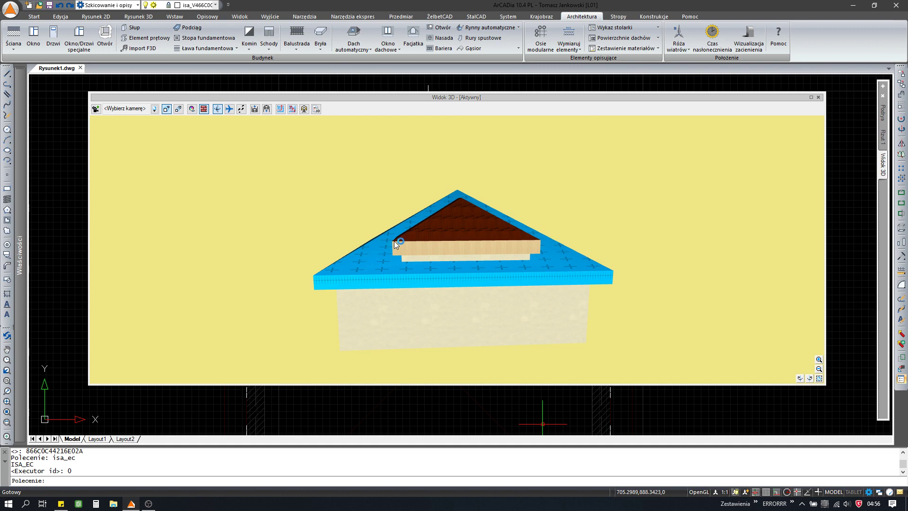
pyautogui.doubleClick(454, 228)
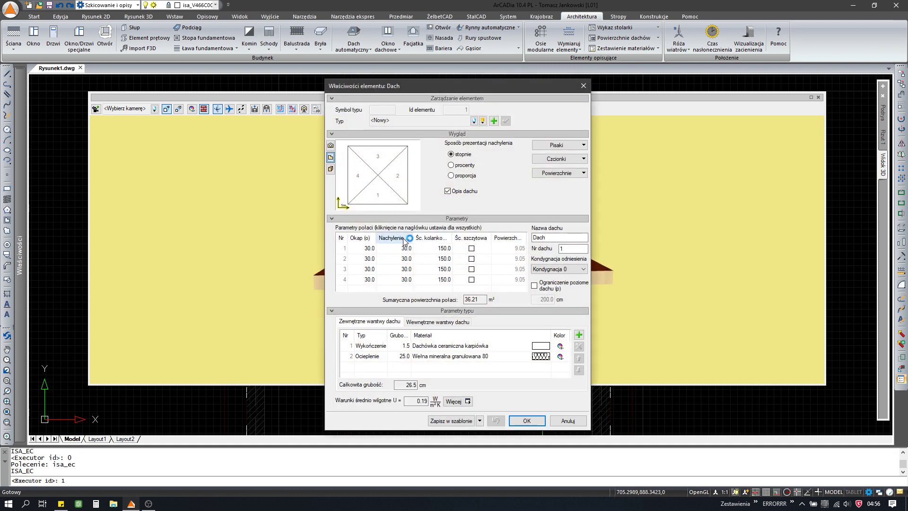
pyautogui.click(404, 237)
pyautogui.write('45')
pyautogui.press('Return')
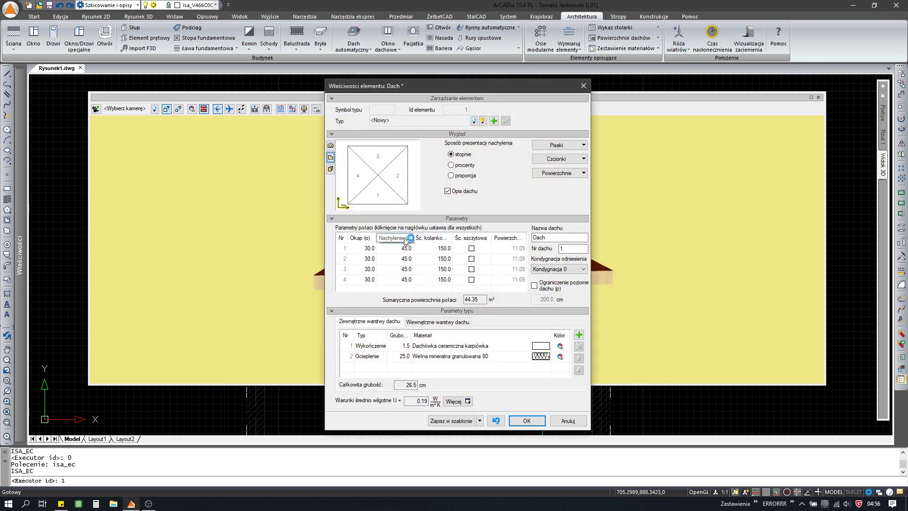
pyautogui.click(522, 420)
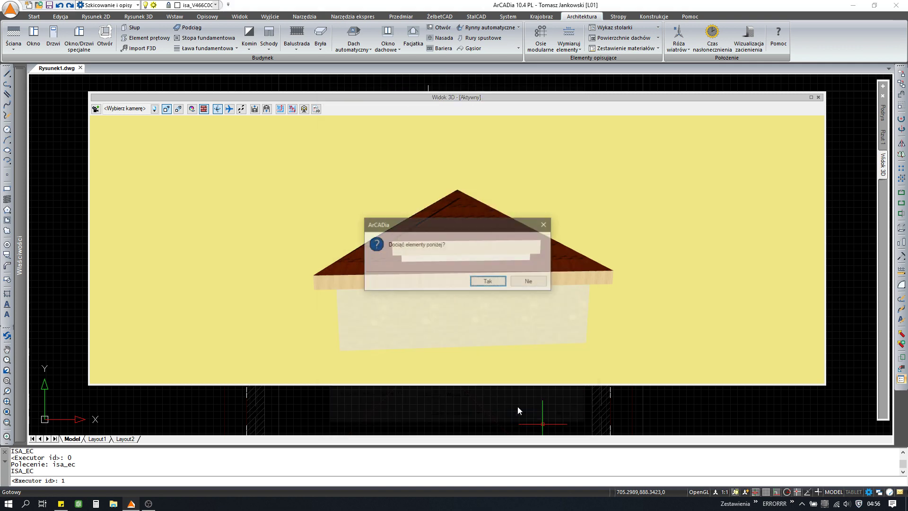
pyautogui.click(496, 286)
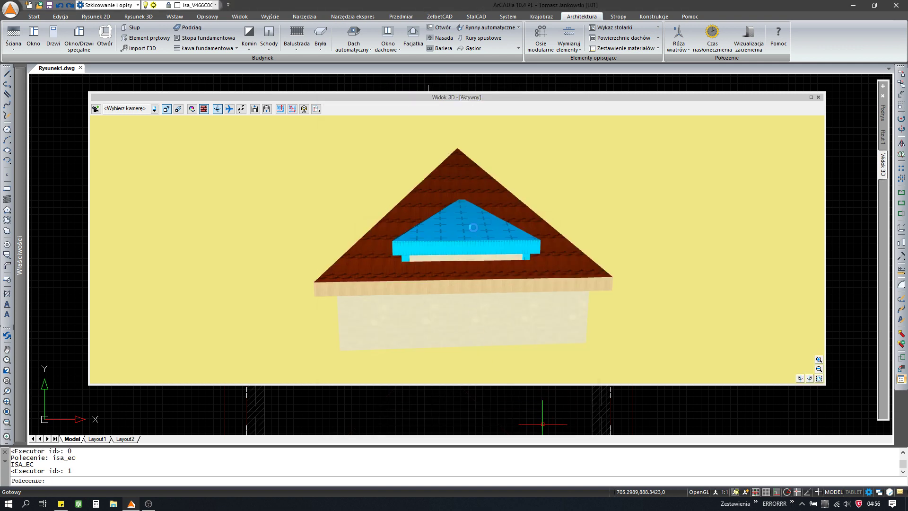
# Try a new dormer embedding height for all planes, rejected as invalid
pyautogui.doubleClick(475, 231)
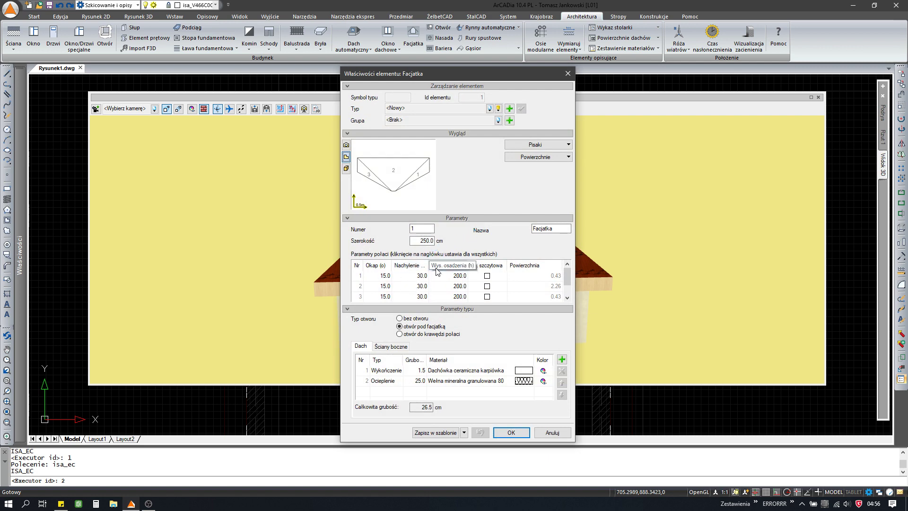
pyautogui.click(436, 268)
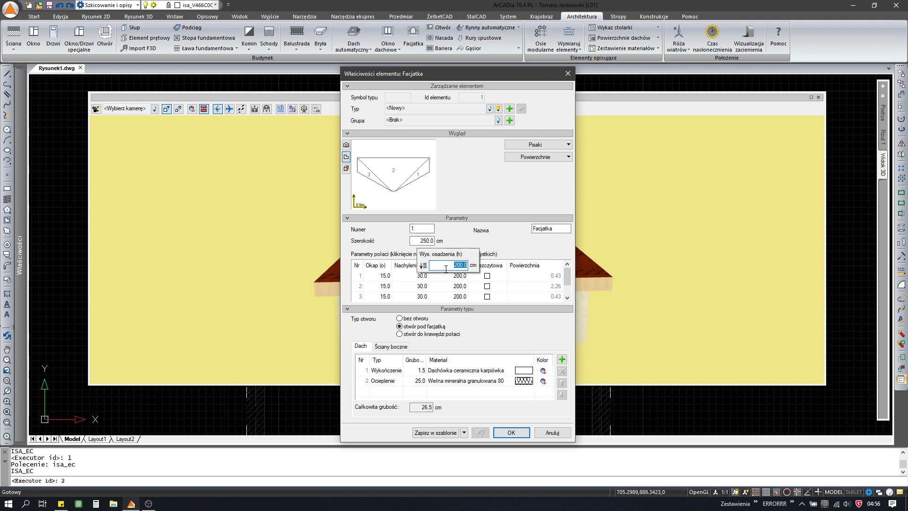
pyautogui.write('50')
pyautogui.press('Return')
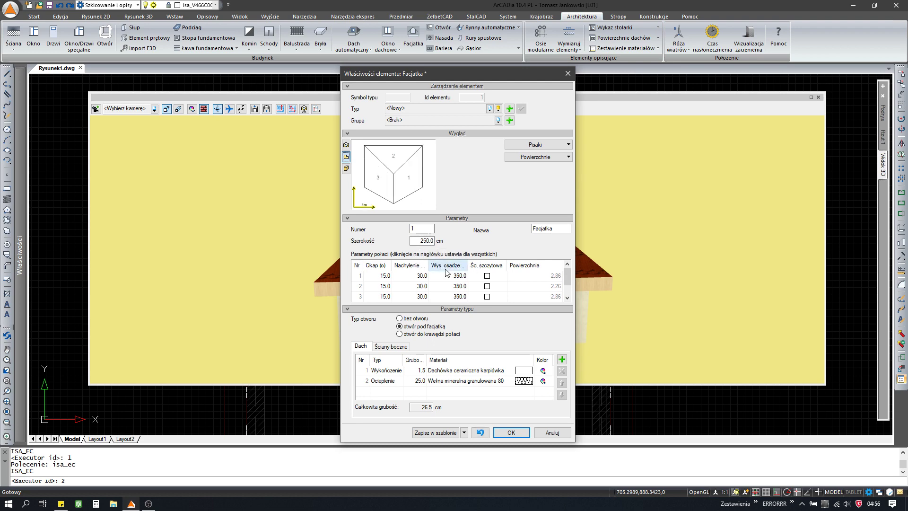
pyautogui.click(515, 432)
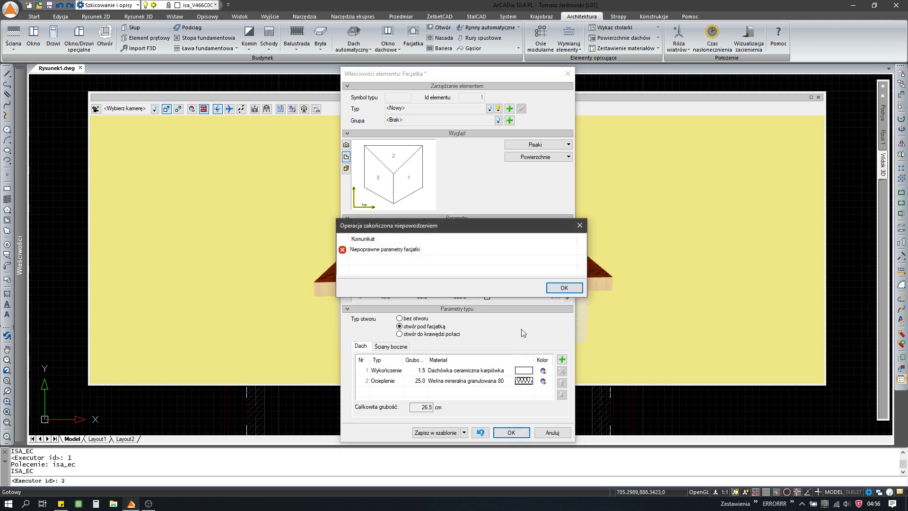
pyautogui.click(555, 291)
# Retry embedding heights of 250 and 300 cm, again hitting the invalid-parameters error
pyautogui.click(447, 265)
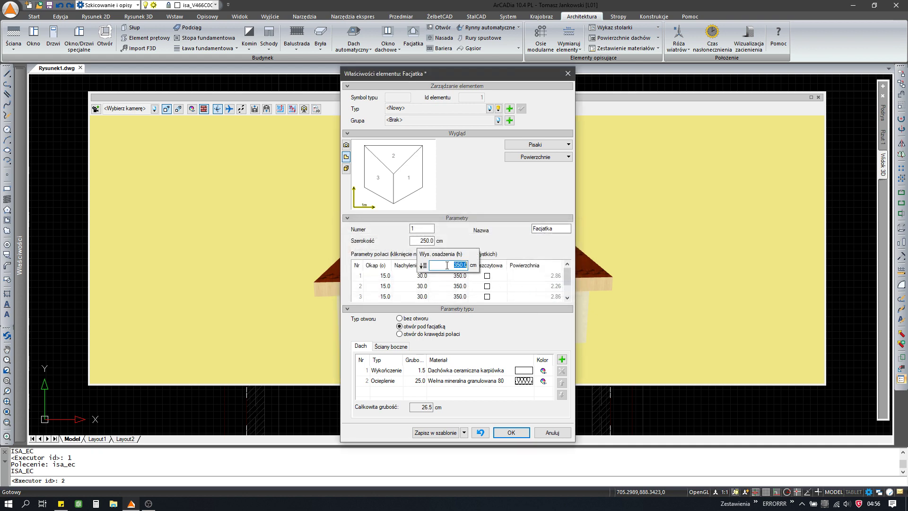
pyautogui.write('250')
pyautogui.press('Return')
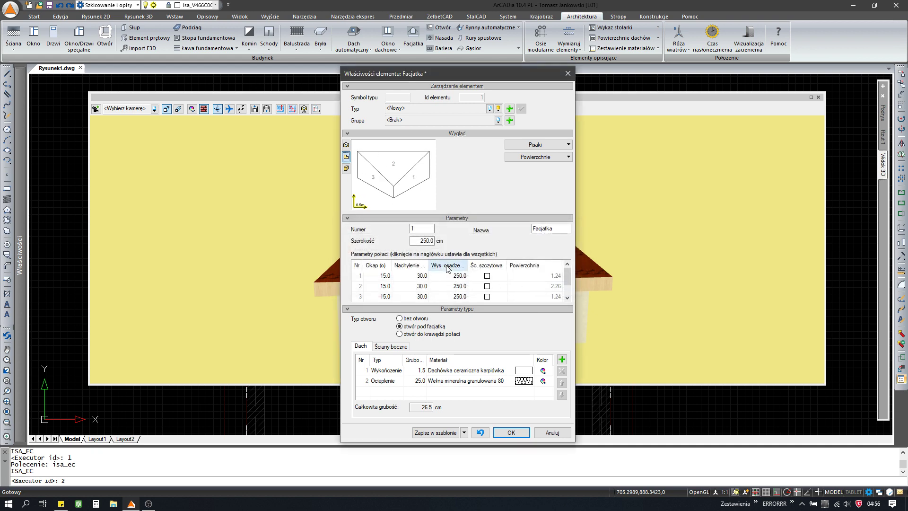
pyautogui.click(447, 265)
pyautogui.write('300')
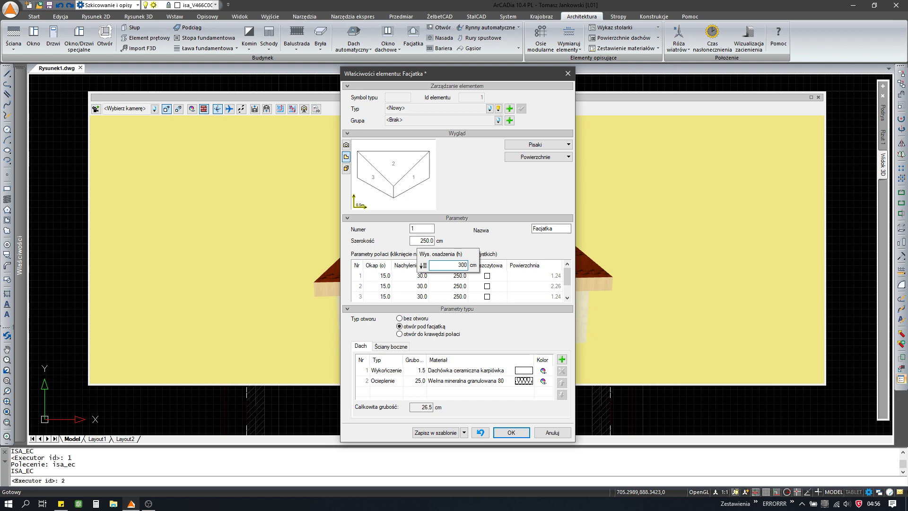
pyautogui.press('Return')
pyautogui.click(509, 432)
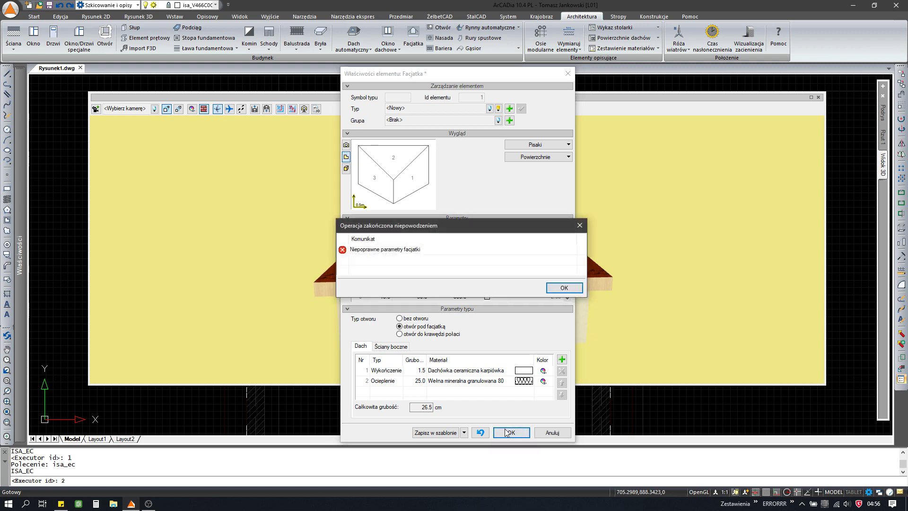
pyautogui.click(564, 288)
# Apply a 250 cm dormer embedding height with trimming, then close the 3D view
pyautogui.click(450, 265)
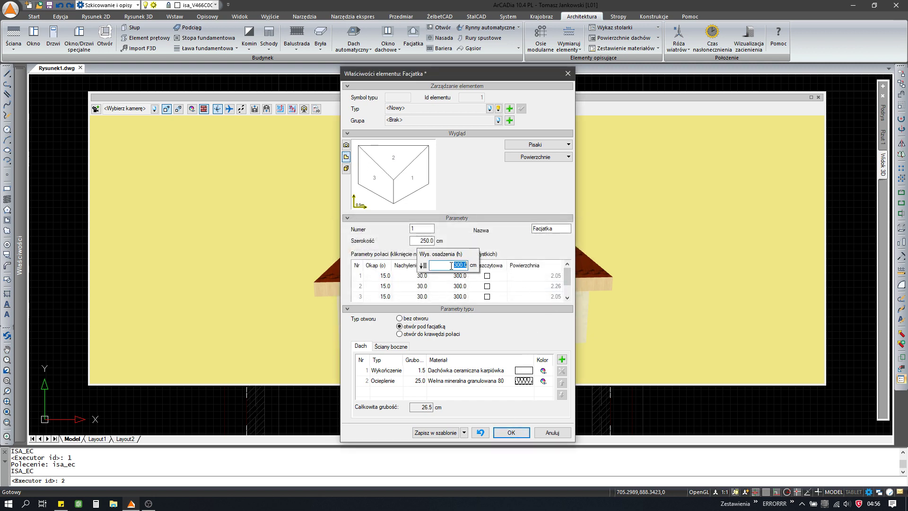
pyautogui.write('0')
pyautogui.press('Return')
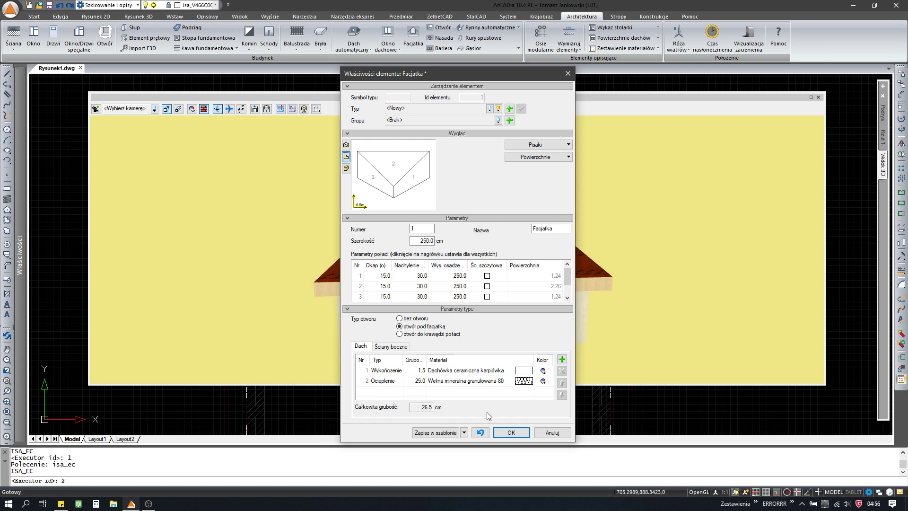
pyautogui.click(507, 434)
pyautogui.click(488, 282)
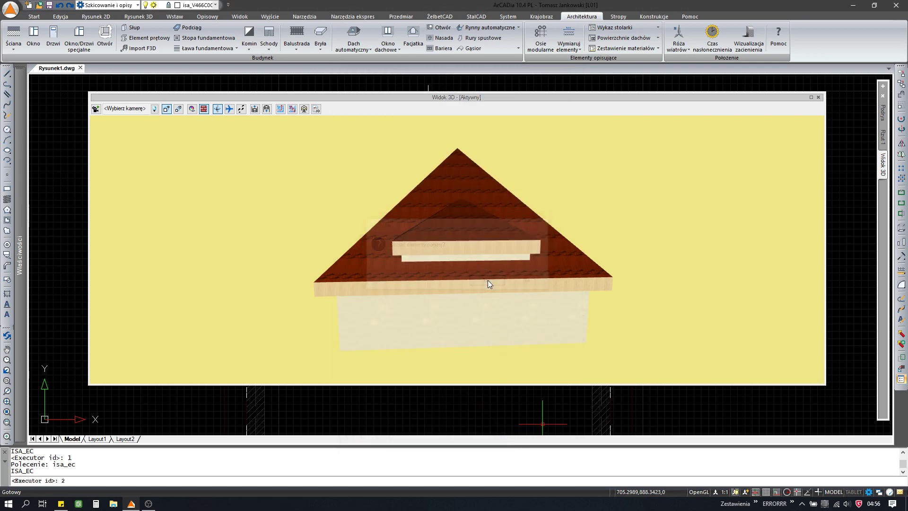
pyautogui.moveTo(459, 291)
pyautogui.mouseDown()
pyautogui.moveTo(489, 211)
pyautogui.moveTo(463, 236)
pyautogui.moveTo(488, 234)
pyautogui.mouseUp()
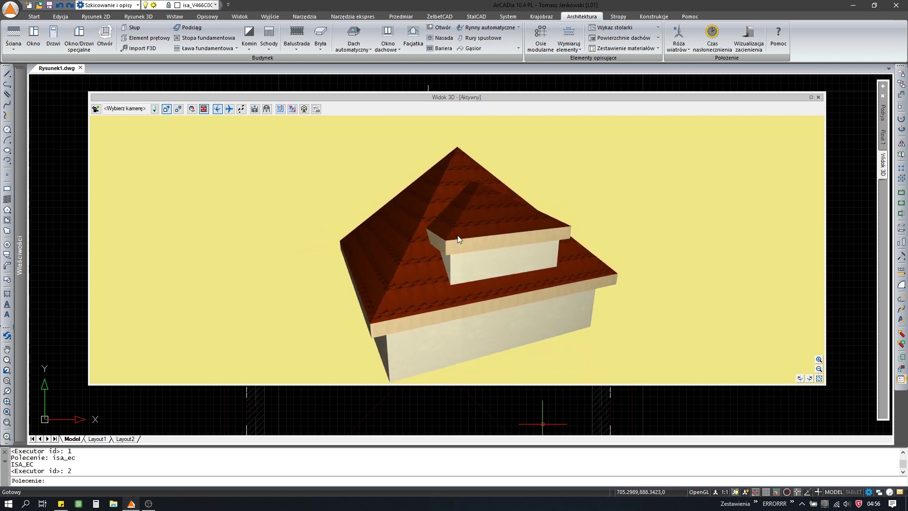
pyautogui.click(818, 97)
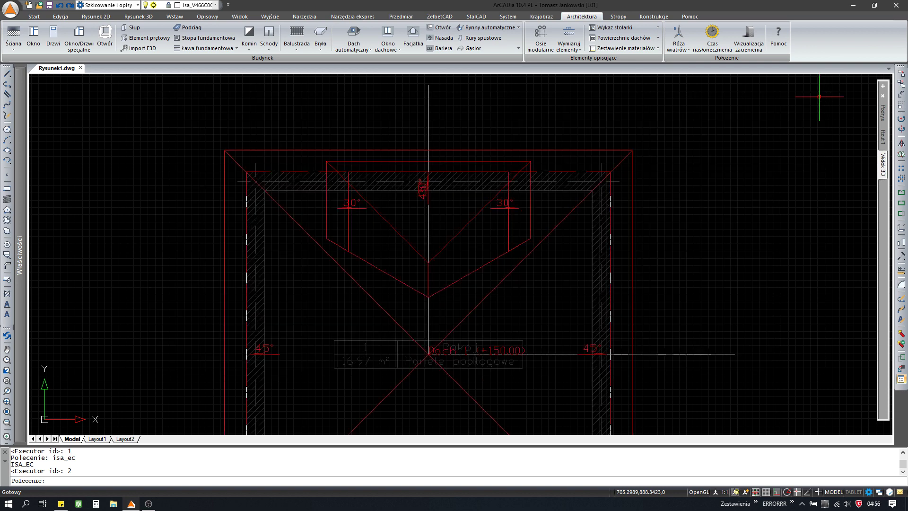
# Make Kondygnacja 0 the active storey and open a new window's properties
pyautogui.click(883, 140)
pyautogui.doubleClick(784, 126)
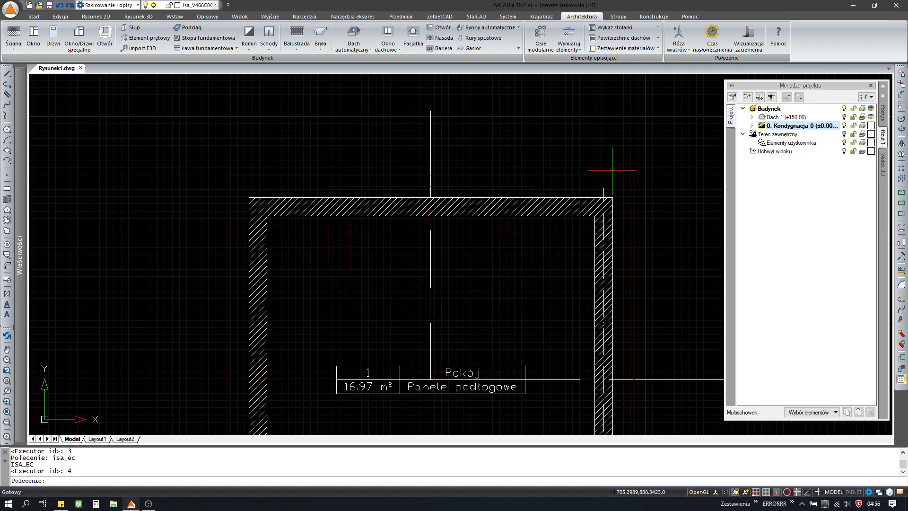
pyautogui.click(33, 36)
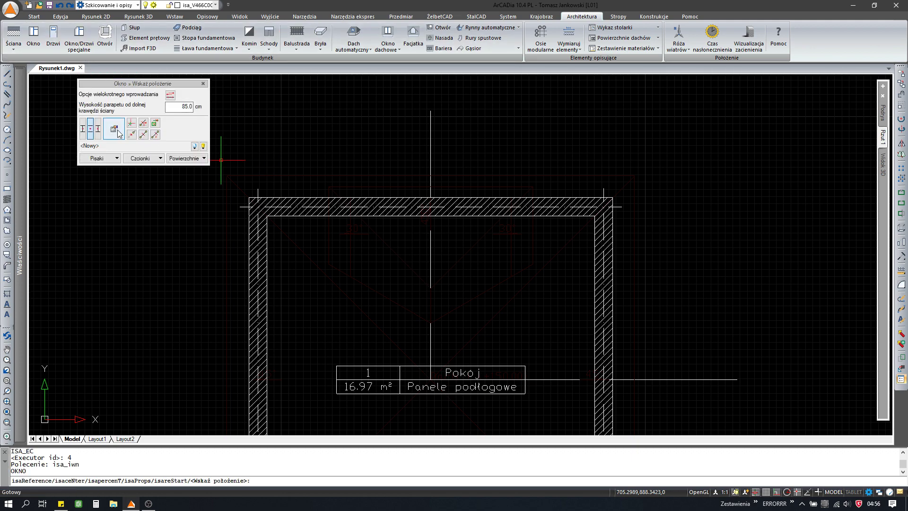
pyautogui.click(115, 131)
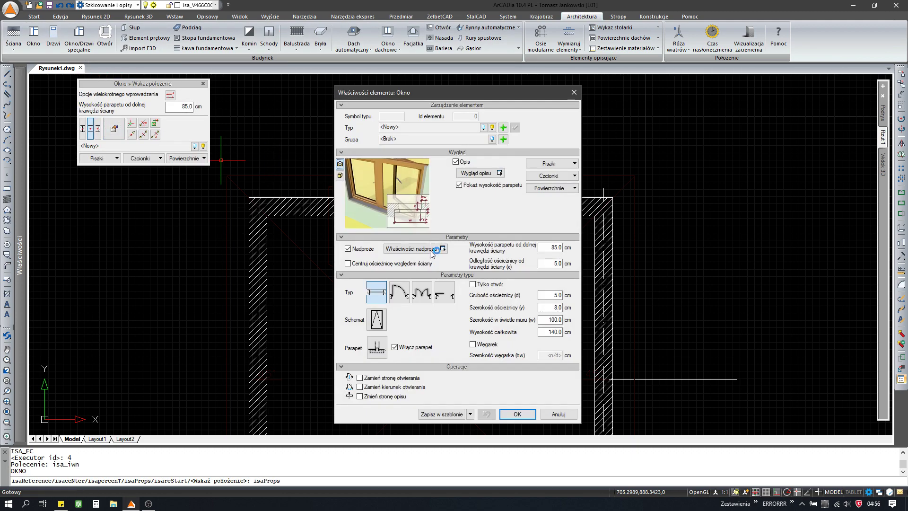
# Choose a symmetric two-sash window, 120 cm wide, 90 cm high, 85 cm parapet
pyautogui.click(377, 319)
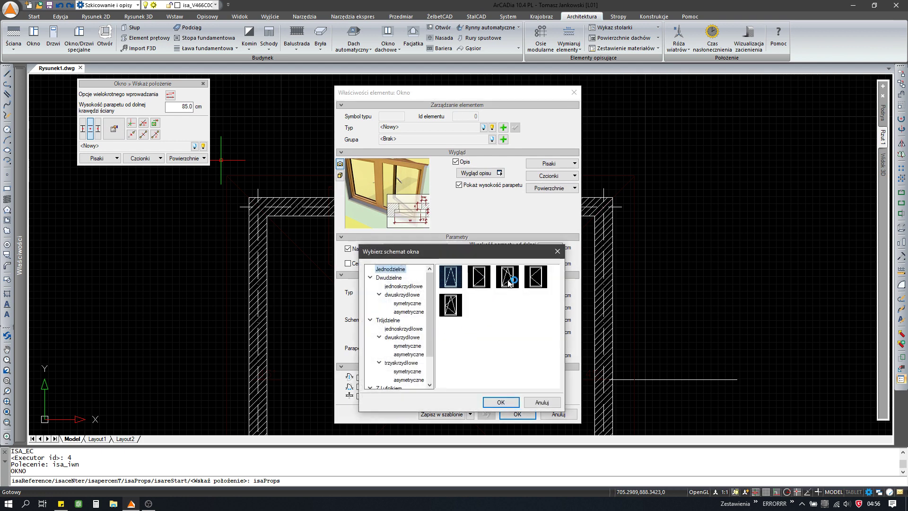
pyautogui.click(397, 305)
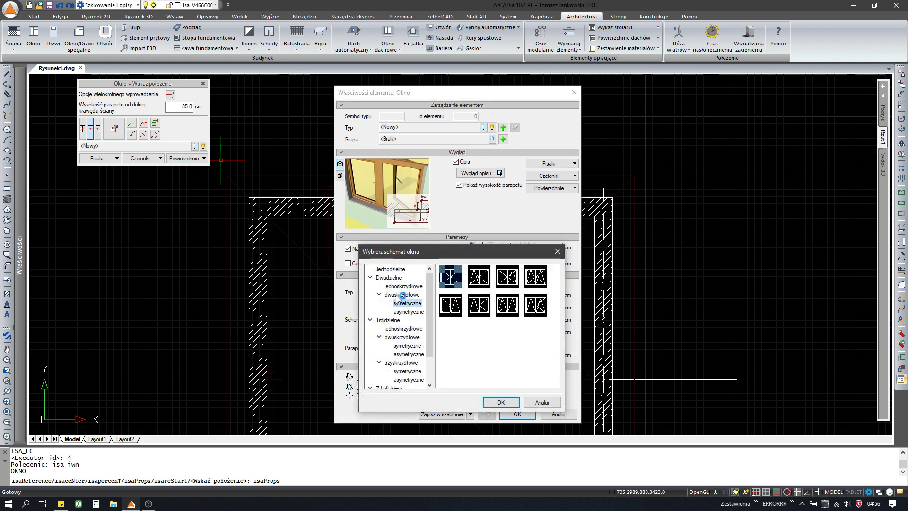
pyautogui.click(500, 402)
pyautogui.write('120')
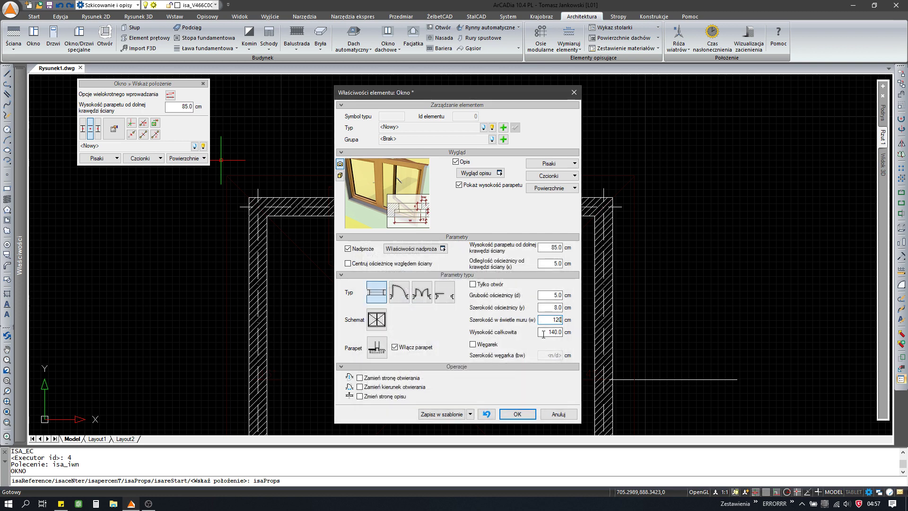
pyautogui.press('Tab')
pyautogui.write('90')
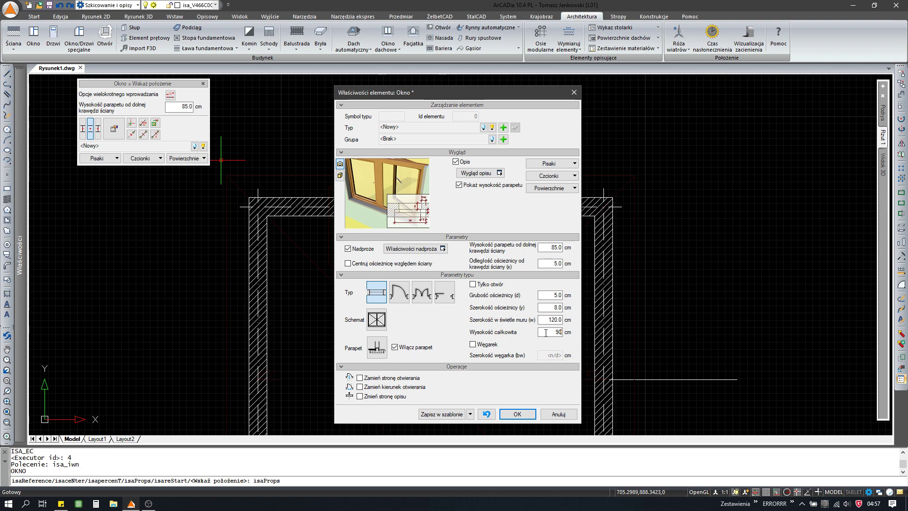
pyautogui.click(517, 413)
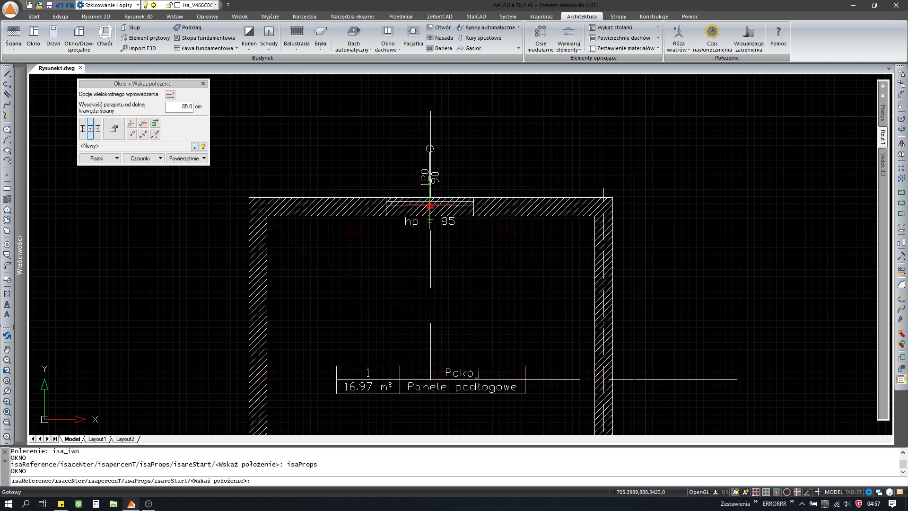
# Insert the window in the top wall, then open its properties from the 3D view
pyautogui.click(594, 379)
pyautogui.press('Escape')
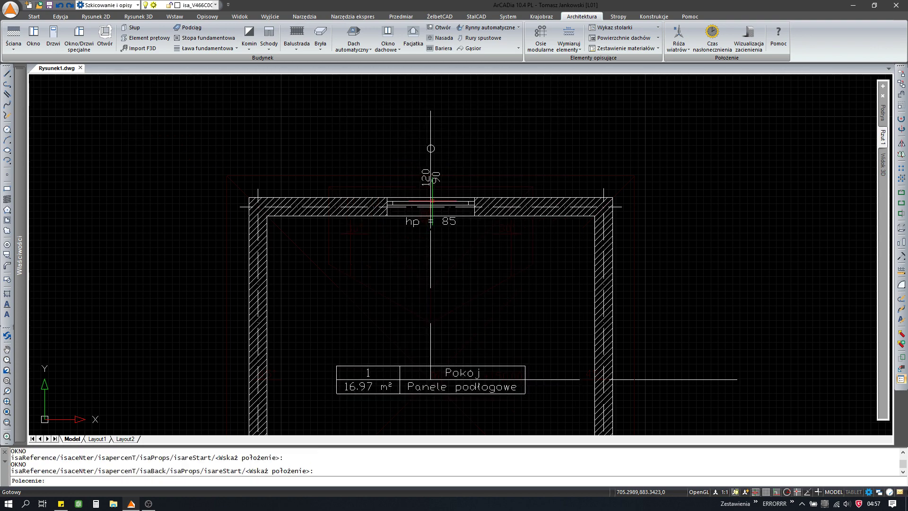
pyautogui.click(882, 163)
pyautogui.moveTo(444, 227); pyautogui.dragTo(484, 304)
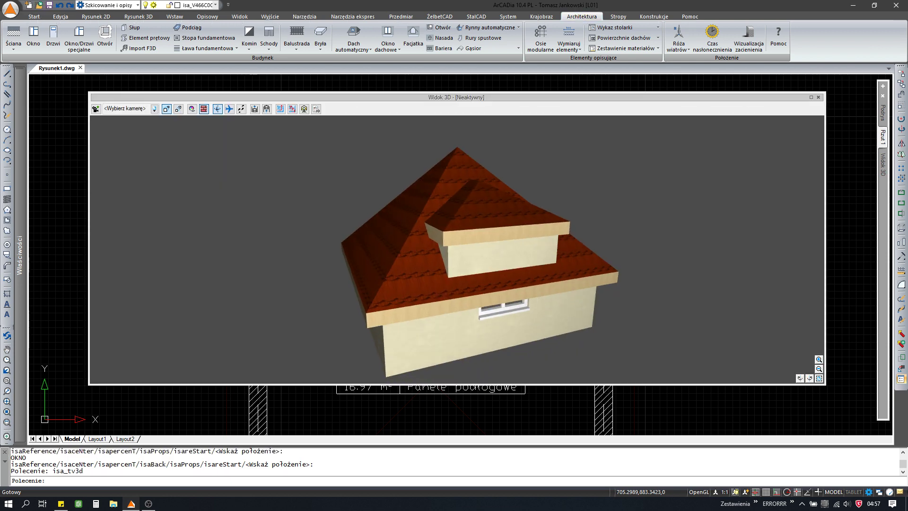
pyautogui.scroll(2, 483, 305)
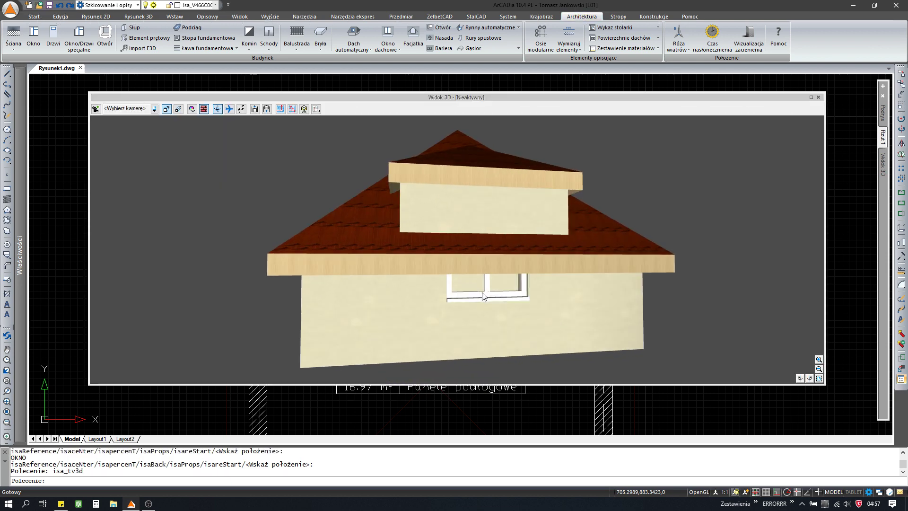
pyautogui.click(485, 294)
pyautogui.doubleClick(485, 294)
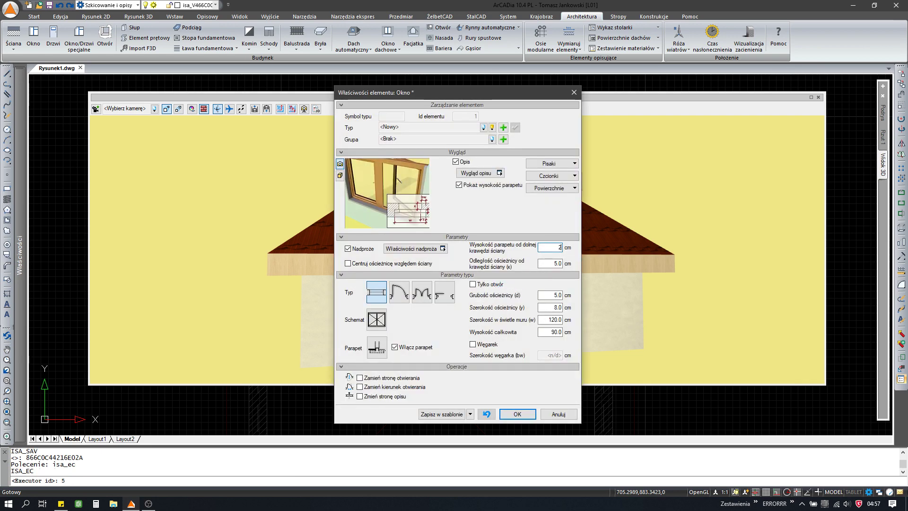
# Move the window up into the dormer and set its total height to 60 cm
pyautogui.press('Return')
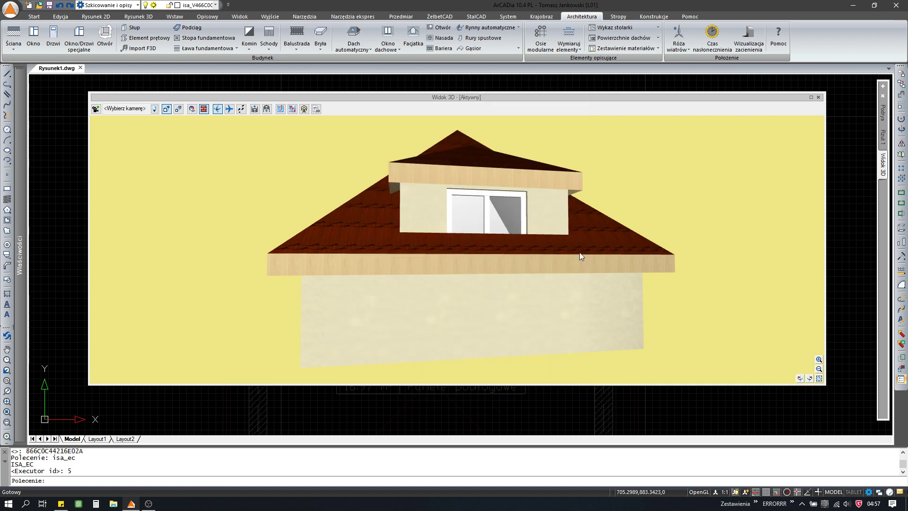
pyautogui.moveTo(515, 224); pyautogui.dragTo(591, 227)
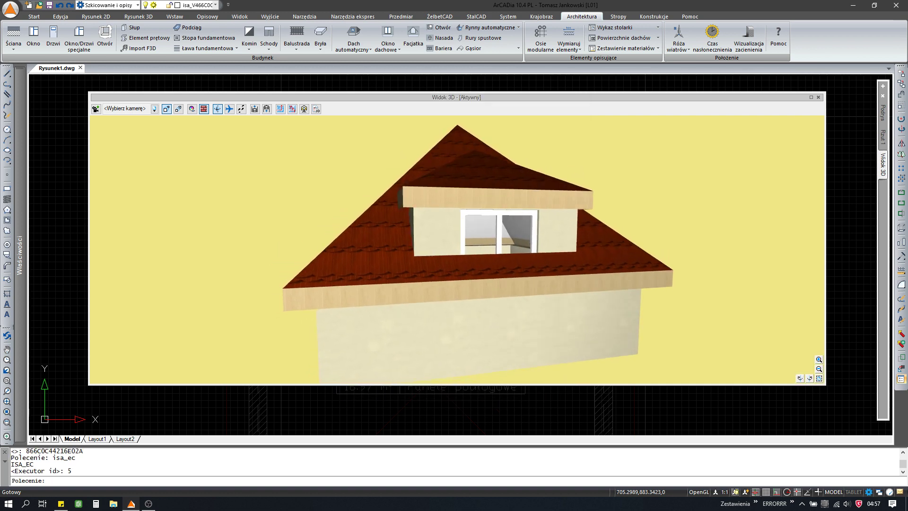
pyautogui.click(543, 209)
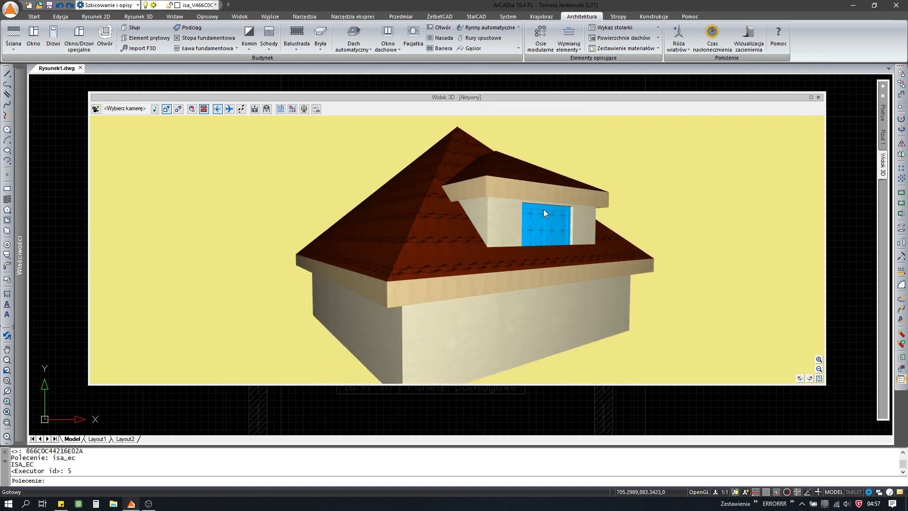
pyautogui.moveTo(543, 209); pyautogui.dragTo(543, 236)
pyautogui.doubleClick(552, 247)
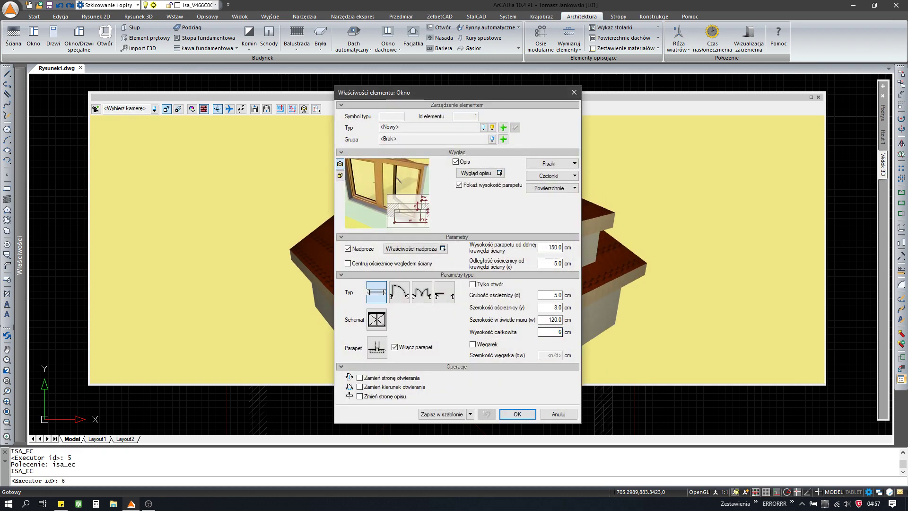
pyautogui.write('60')
pyautogui.click(563, 247)
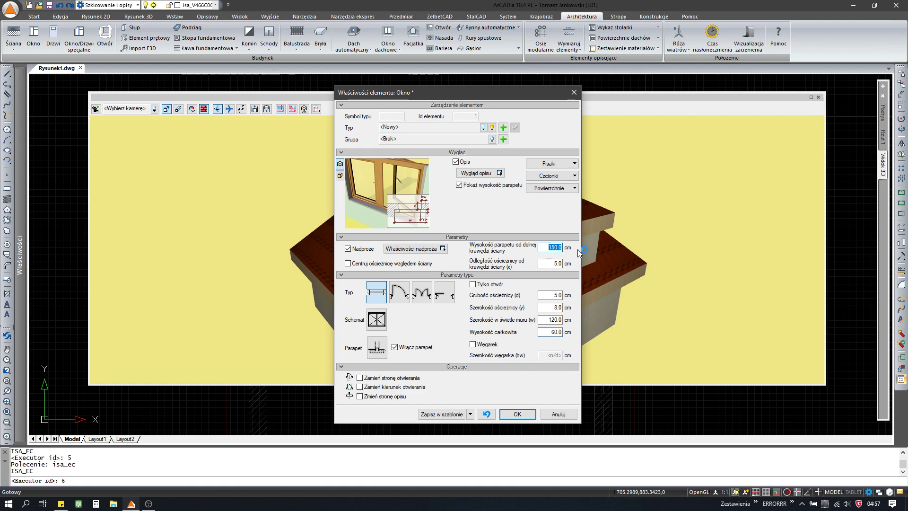
pyautogui.write('170')
pyautogui.press('Return')
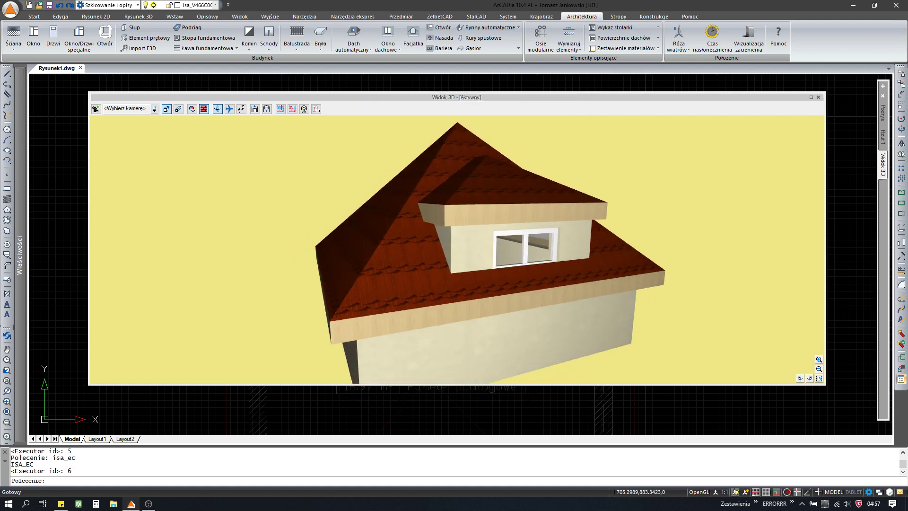
# Raise the window's parapet to 180 cm, then close 3D and show Rzut 1
pyautogui.moveTo(520, 256); pyautogui.dragTo(548, 256)
pyautogui.doubleClick(437, 237)
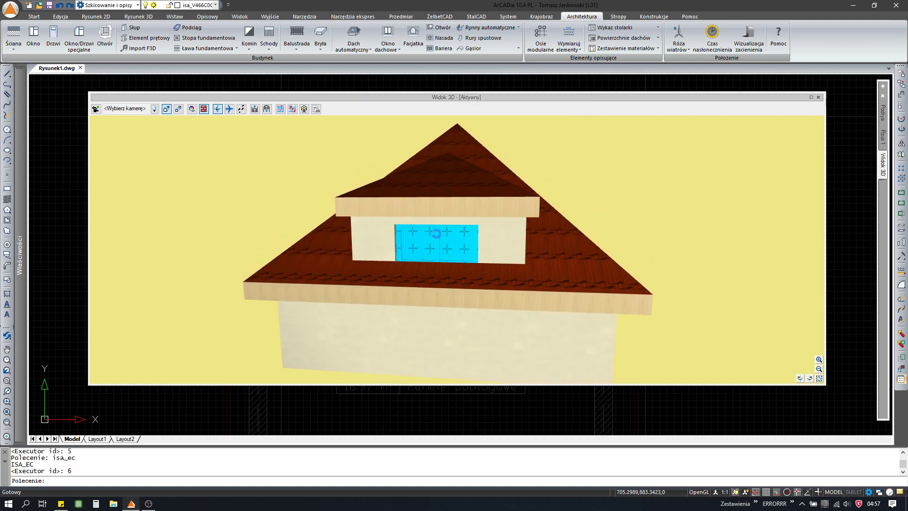
pyautogui.click(551, 247)
pyautogui.moveTo(551, 247); pyautogui.dragTo(553, 247)
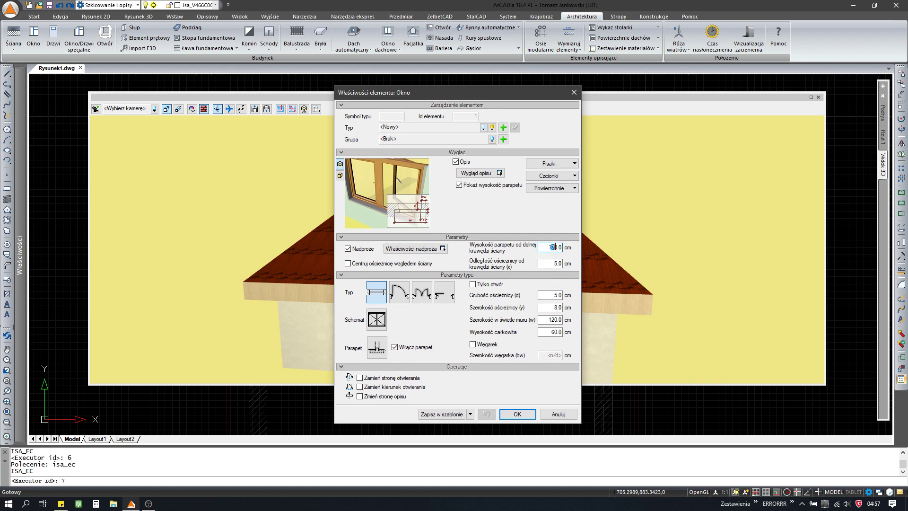
pyautogui.press('Return')
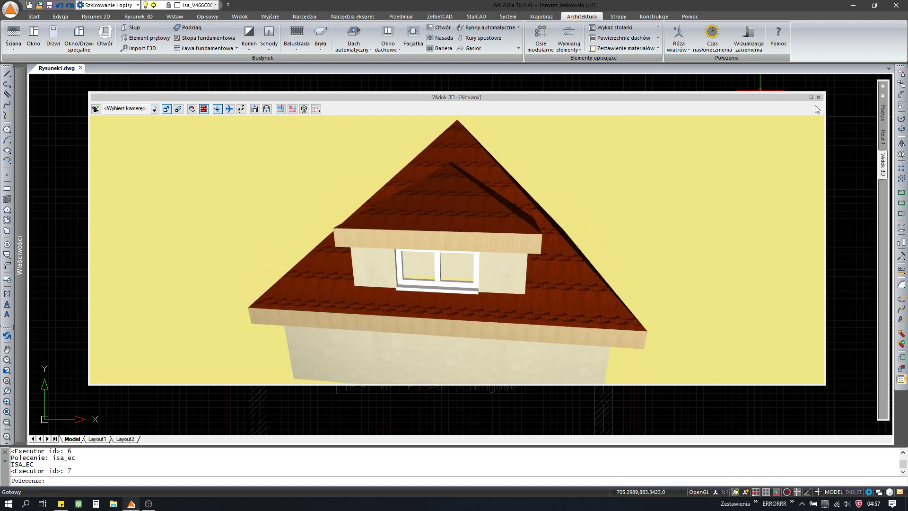
pyautogui.click(818, 97)
pyautogui.click(882, 136)
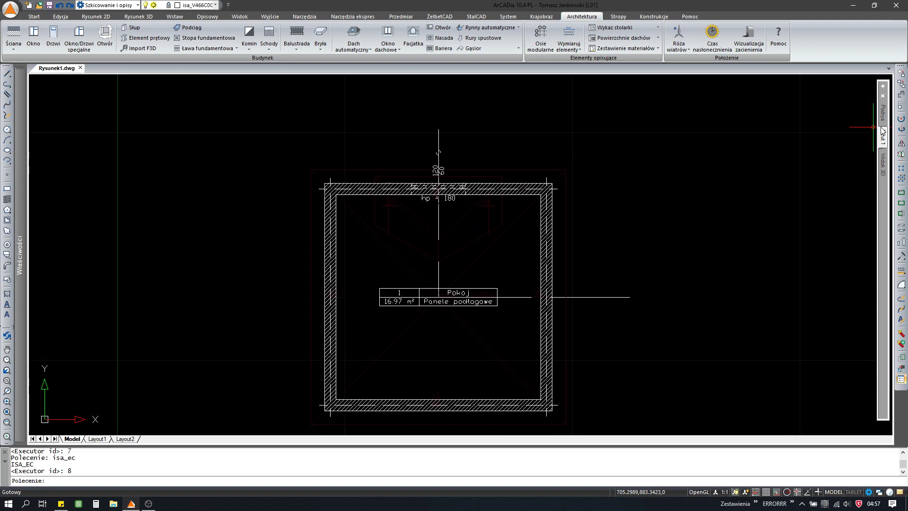
# Make Dach 1 active and set up a three-sloped dormer 180 cm wide
pyautogui.doubleClick(785, 116)
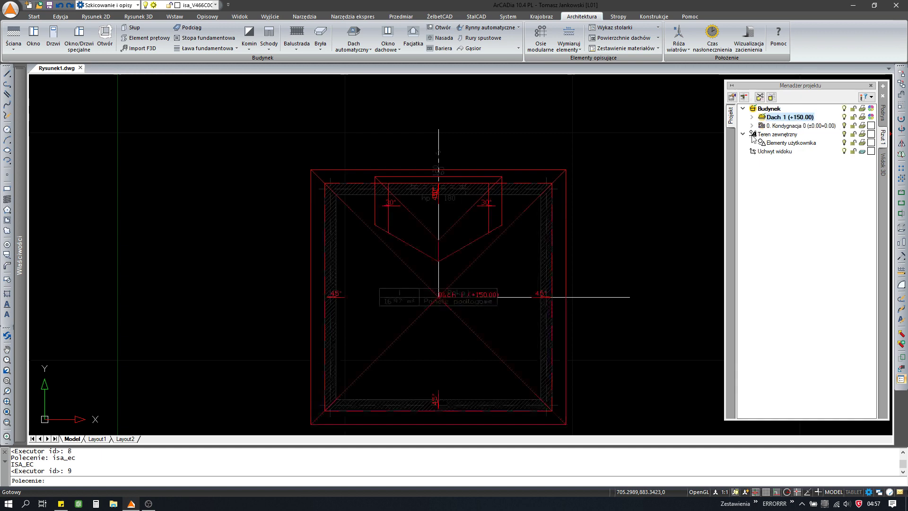
pyautogui.scroll(5, 470, 273)
pyautogui.scroll(-1, 311, 263)
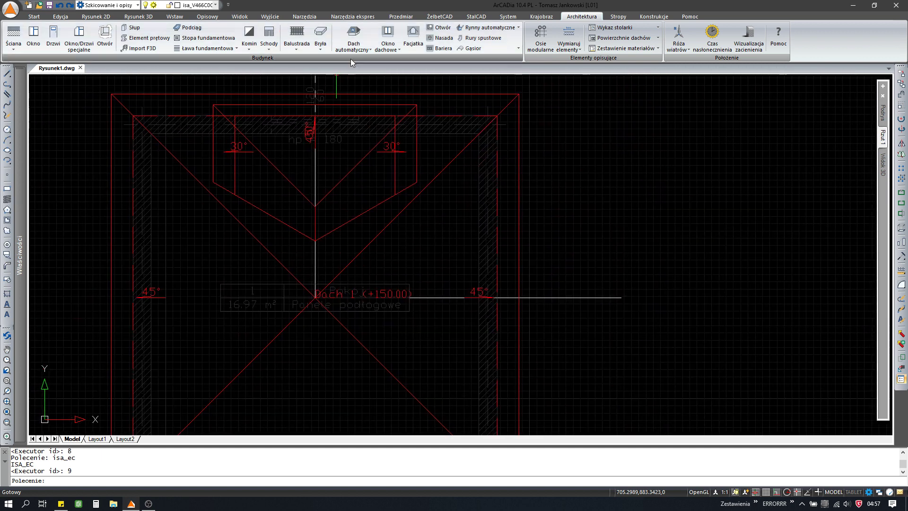
pyautogui.click(413, 36)
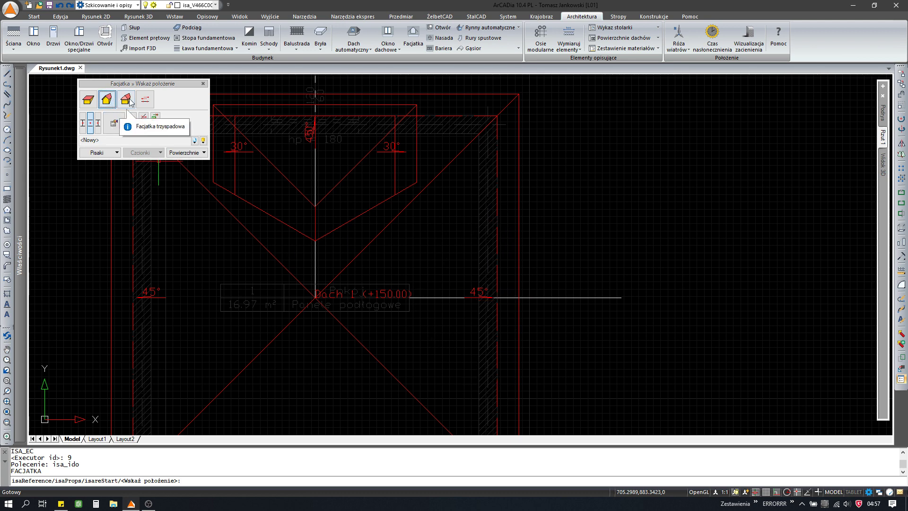
pyautogui.click(126, 99)
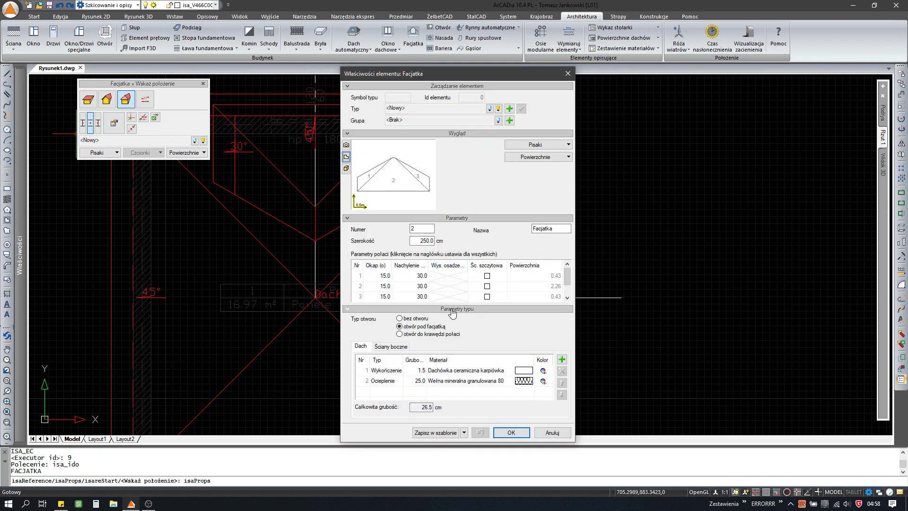
pyautogui.doubleClick(419, 241)
pyautogui.click(512, 431)
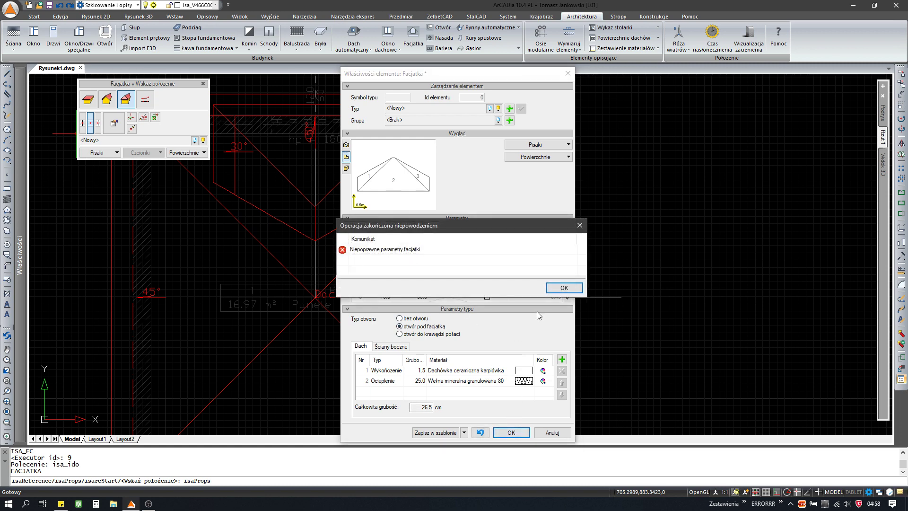
pyautogui.click(564, 288)
pyautogui.write('180')
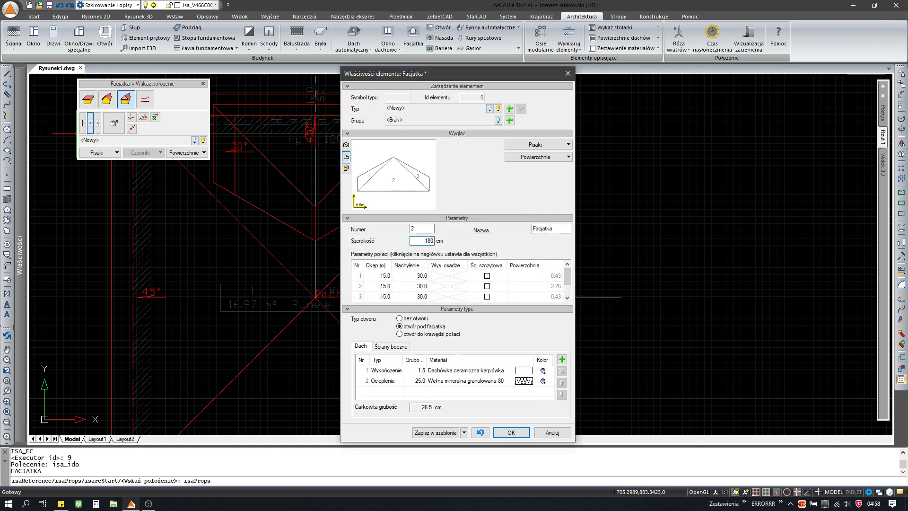
pyautogui.click(509, 431)
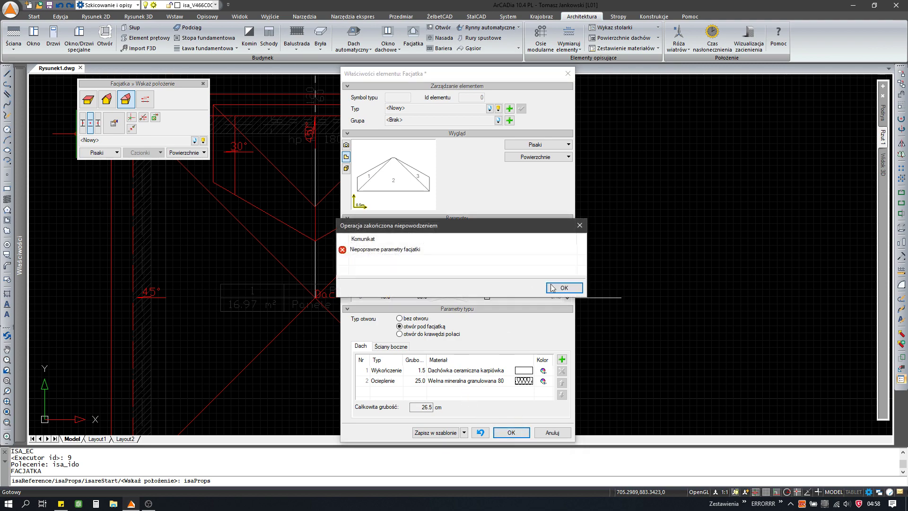
pyautogui.click(562, 289)
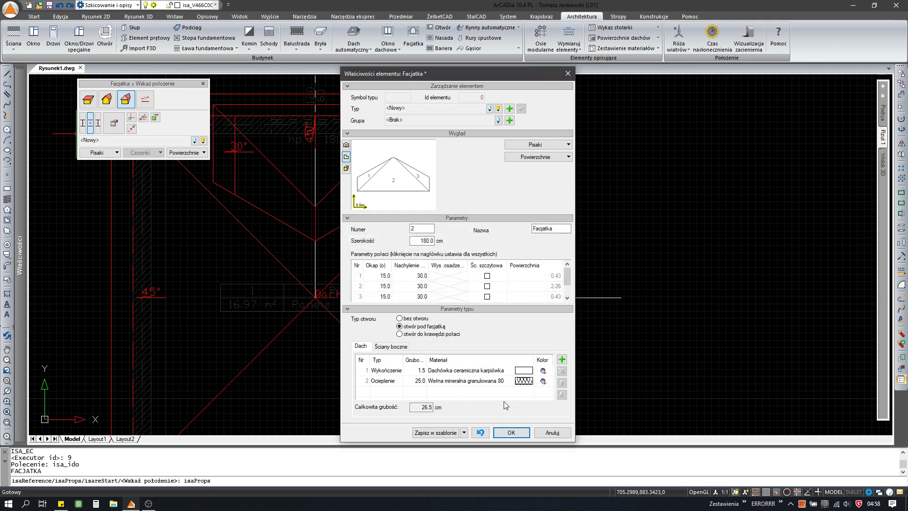
pyautogui.click(552, 432)
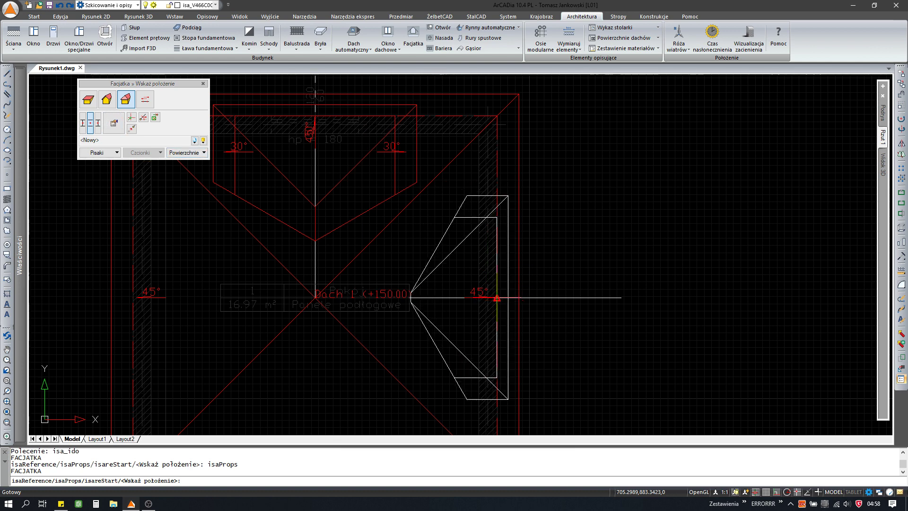
# Place the dormer on the right roof slope, trimming the roof elements below it
pyautogui.click(460, 297)
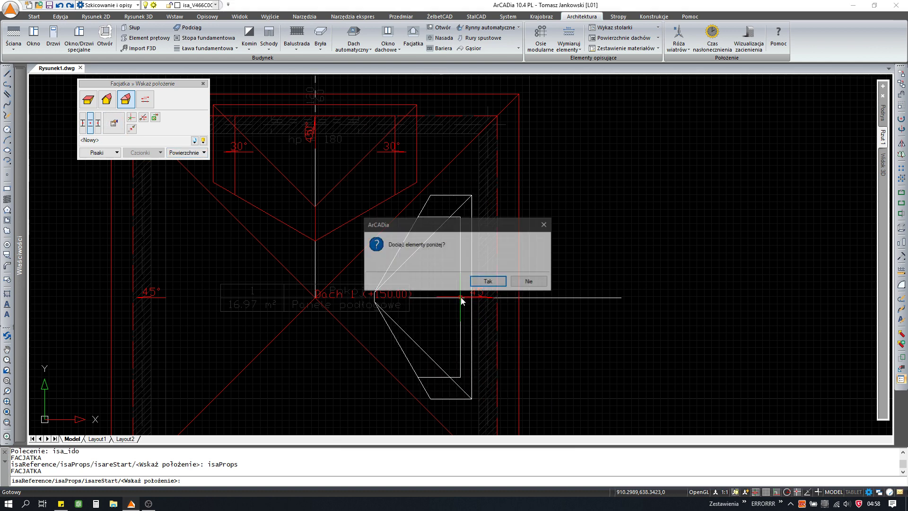
pyautogui.click(489, 287)
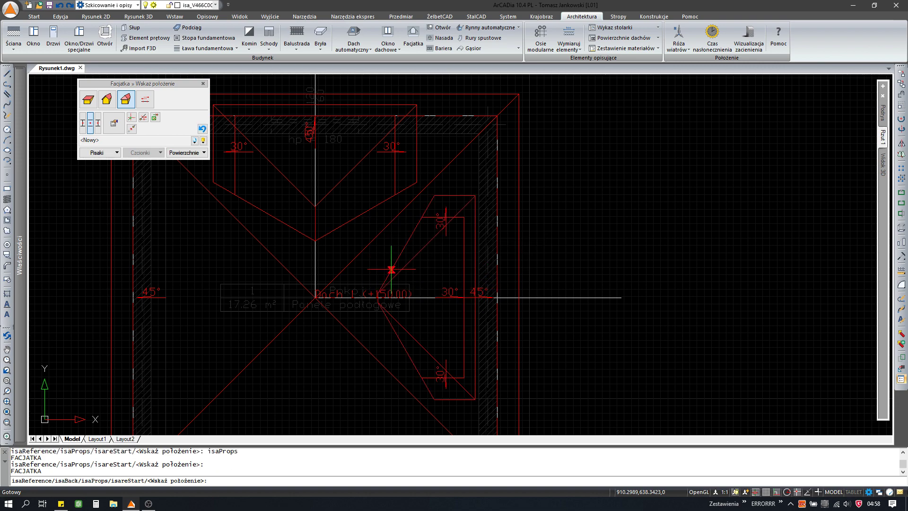
pyautogui.moveTo(498, 297); pyautogui.dragTo(476, 275, button='middle')
pyautogui.press('Escape')
pyautogui.click(543, 249)
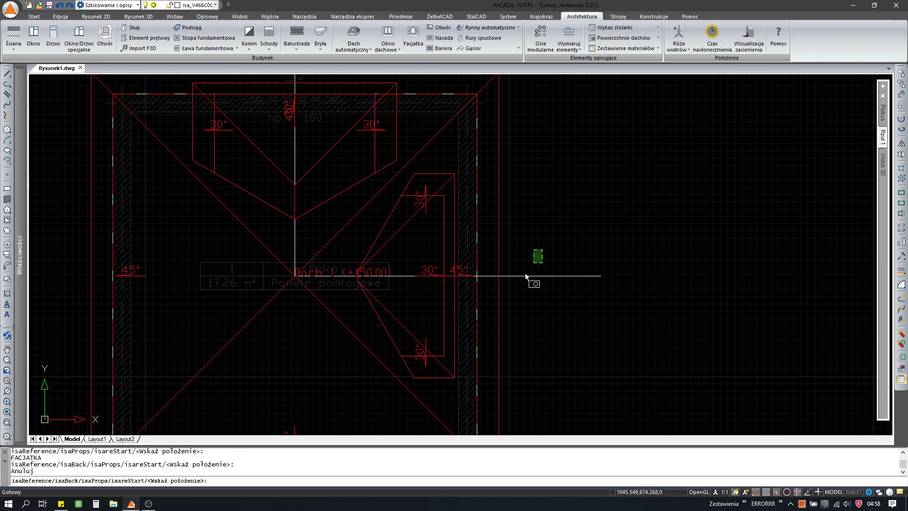
pyautogui.click(512, 300)
pyautogui.press('Escape')
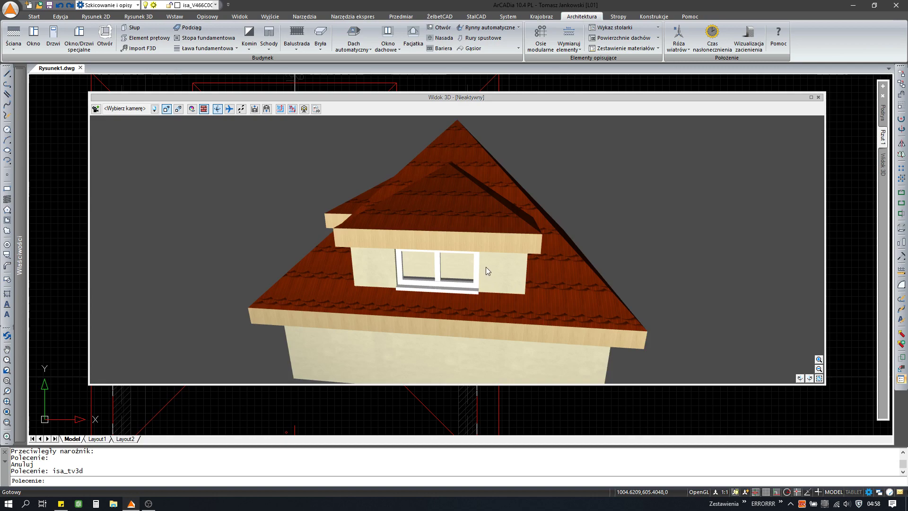
# In the 3D view, set all of the dormer's roof faces to a 45° pitch
pyautogui.moveTo(486, 266); pyautogui.dragTo(484, 266)
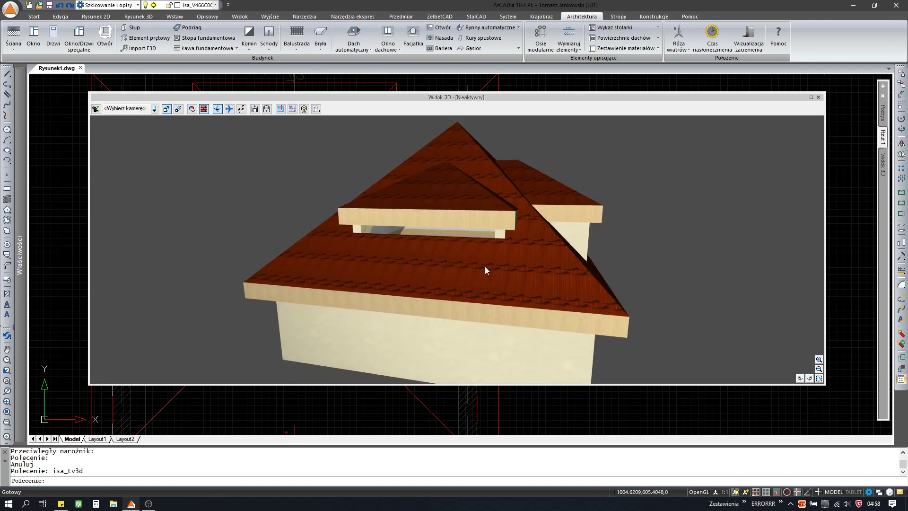
pyautogui.click(450, 217)
pyautogui.click(447, 206)
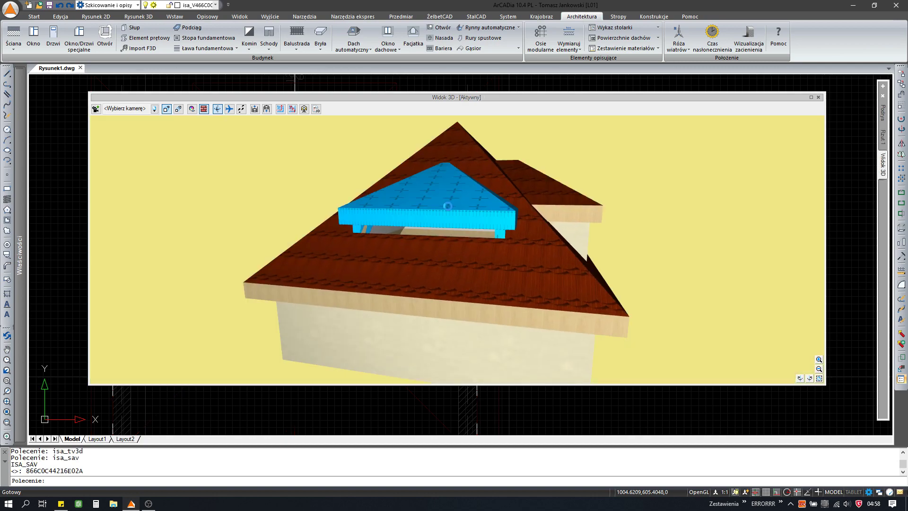
pyautogui.doubleClick(450, 216)
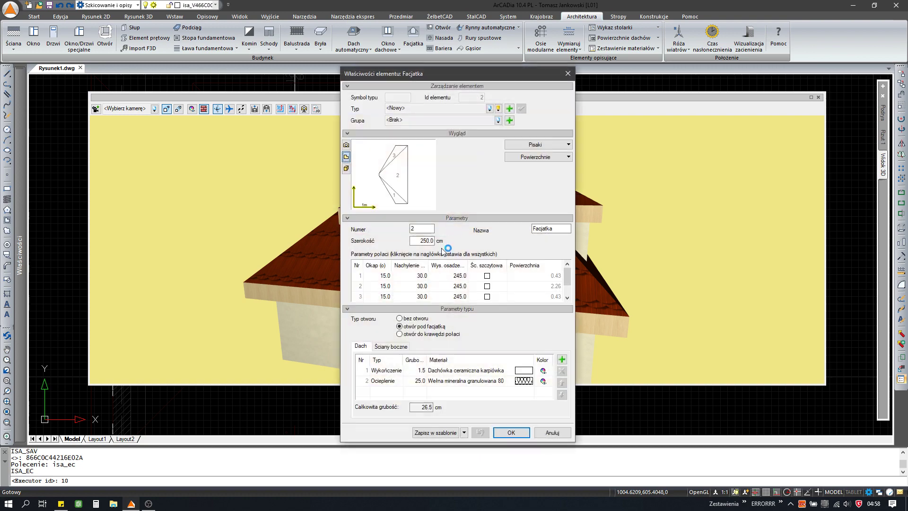
pyautogui.click(421, 264)
pyautogui.write('5')
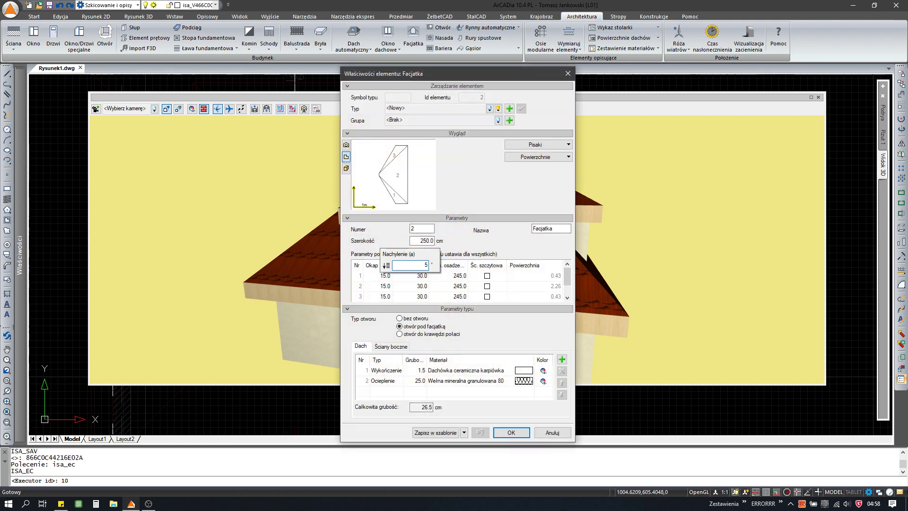
pyautogui.press('Return')
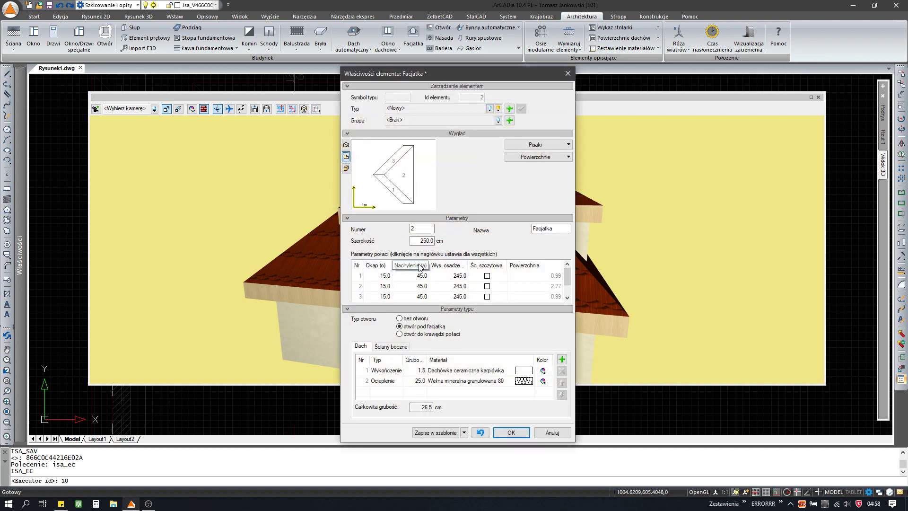
pyautogui.click(449, 265)
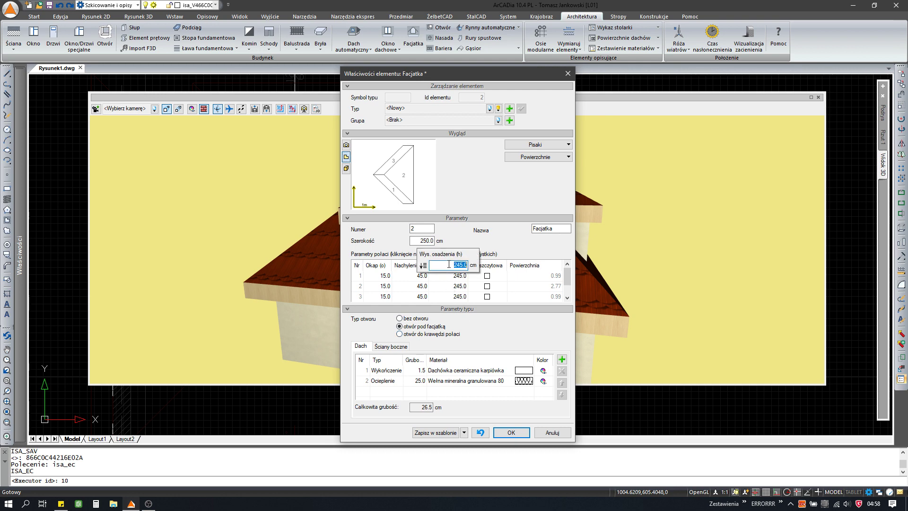
pyautogui.write('300')
pyautogui.press('Return')
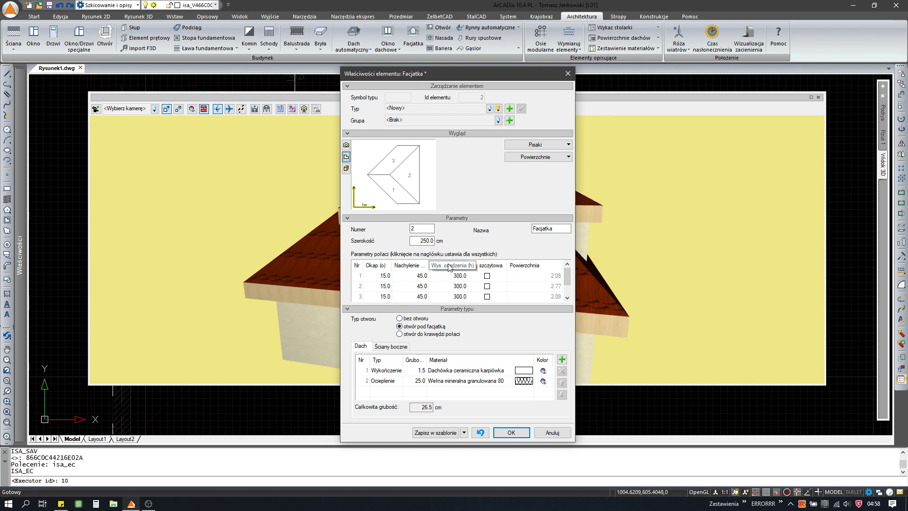
pyautogui.click(515, 436)
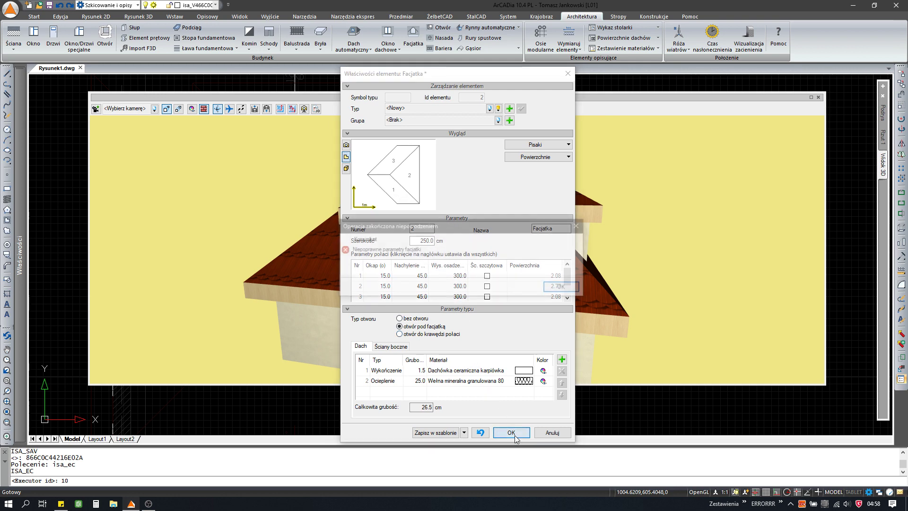
pyautogui.click(561, 287)
# Give all dormer faces a 250 cm mounting height and trim the roof beneath
pyautogui.click(453, 278)
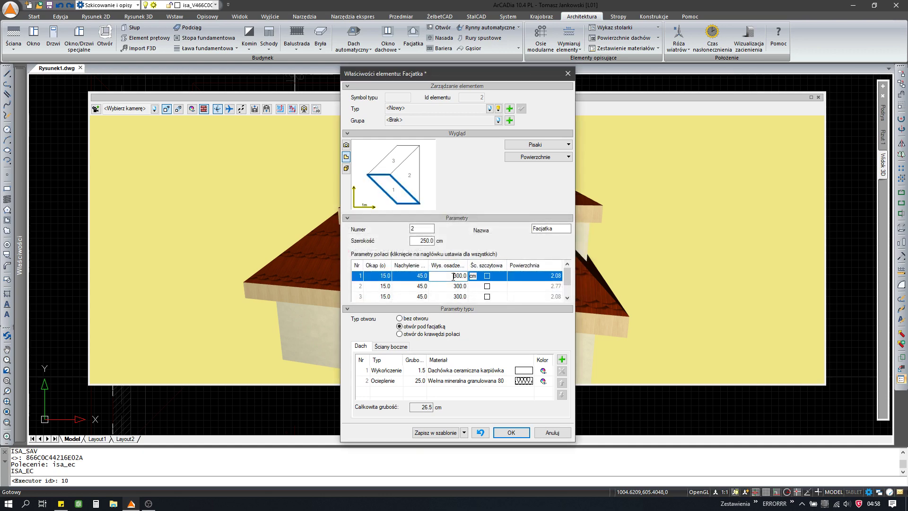
pyautogui.click(447, 265)
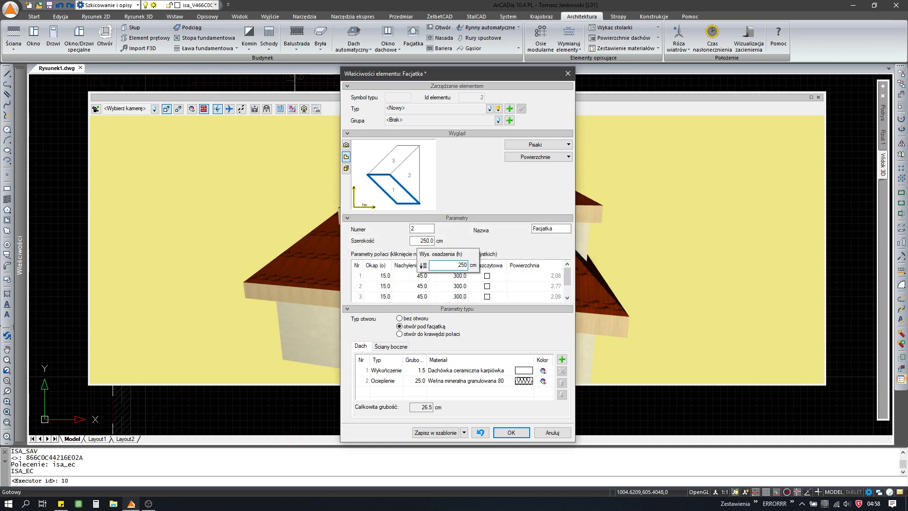
pyautogui.press('Return')
pyautogui.click(501, 432)
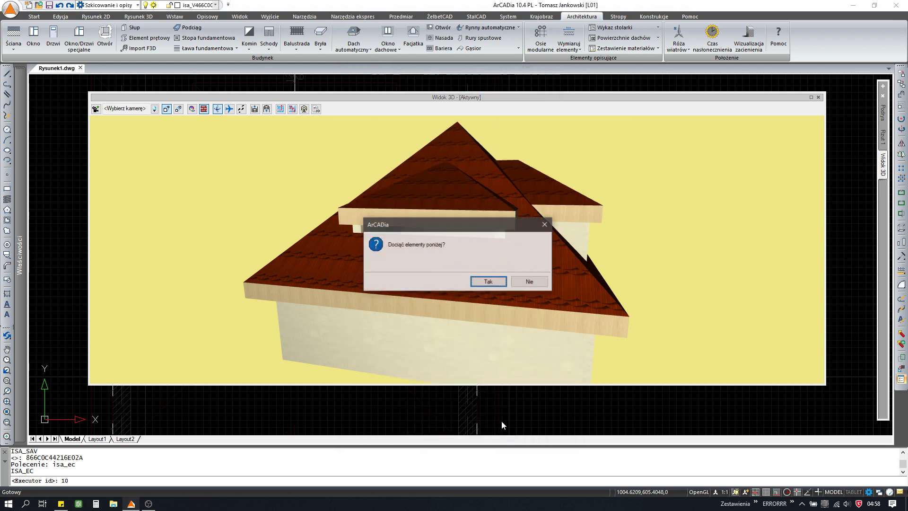
pyautogui.click(481, 282)
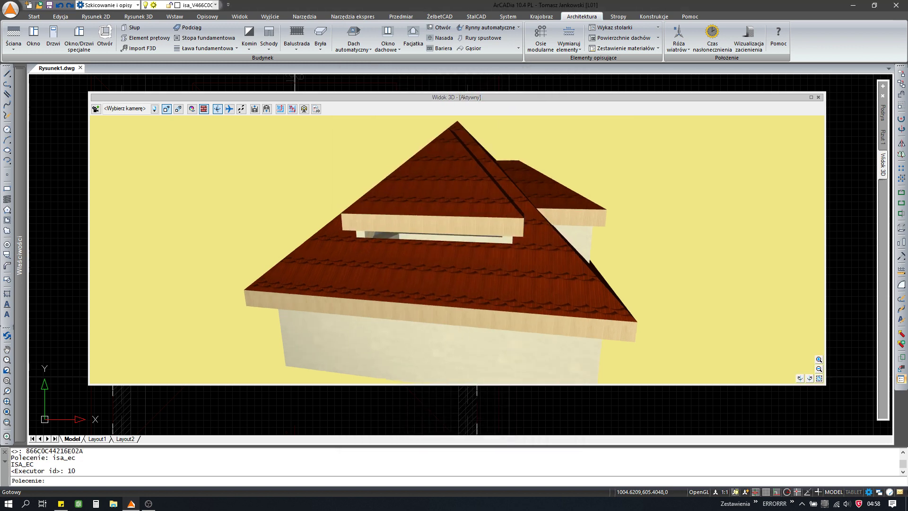
pyautogui.moveTo(480, 281); pyautogui.dragTo(478, 219)
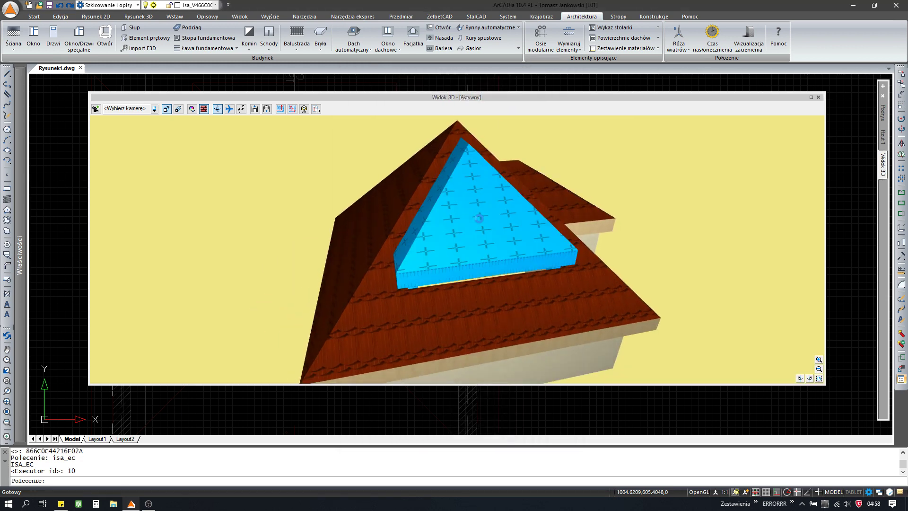
# Pitch the dormer's middle roof face at 25°, trimming the roof beneath it
pyautogui.doubleClick(480, 226)
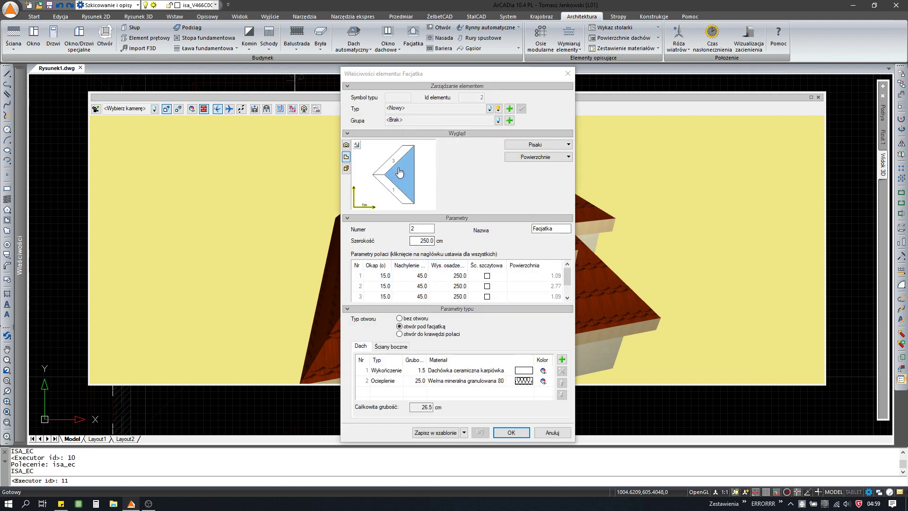
pyautogui.click(423, 285)
pyautogui.click(396, 286)
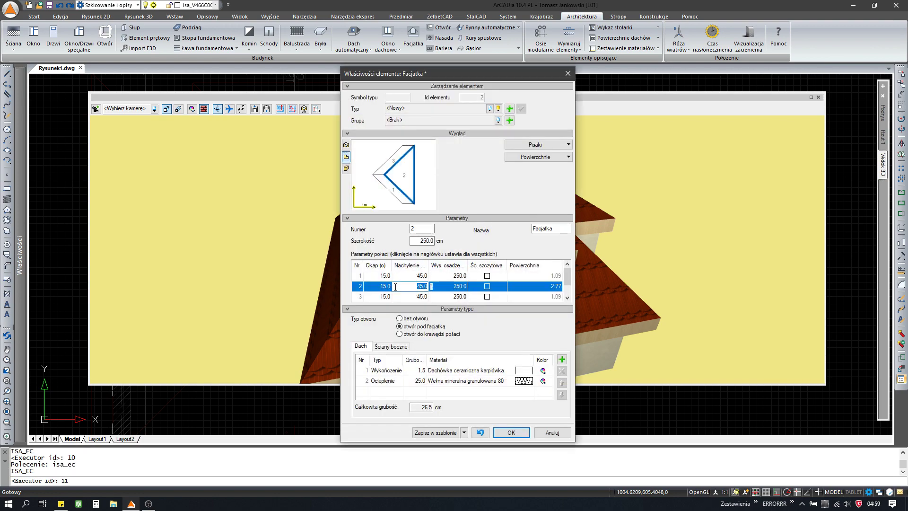
pyautogui.press('Escape')
pyautogui.click(488, 283)
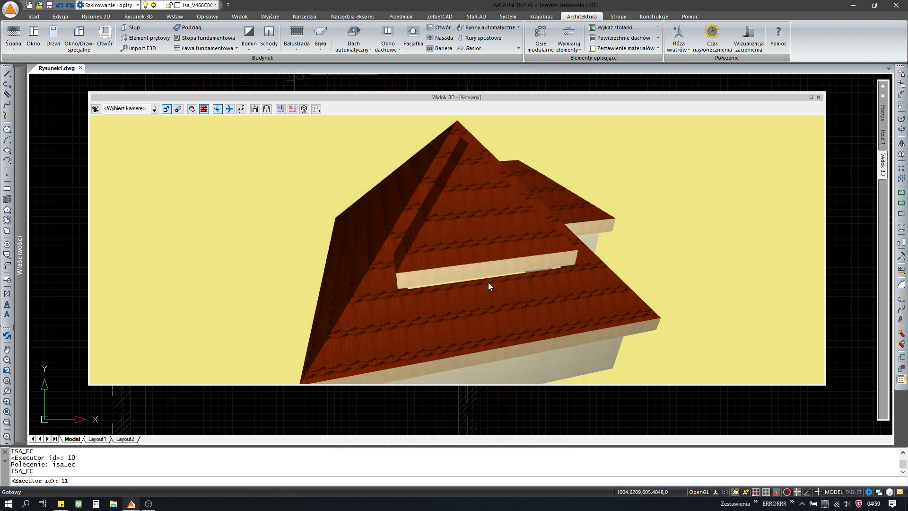
pyautogui.moveTo(487, 282); pyautogui.dragTo(492, 251)
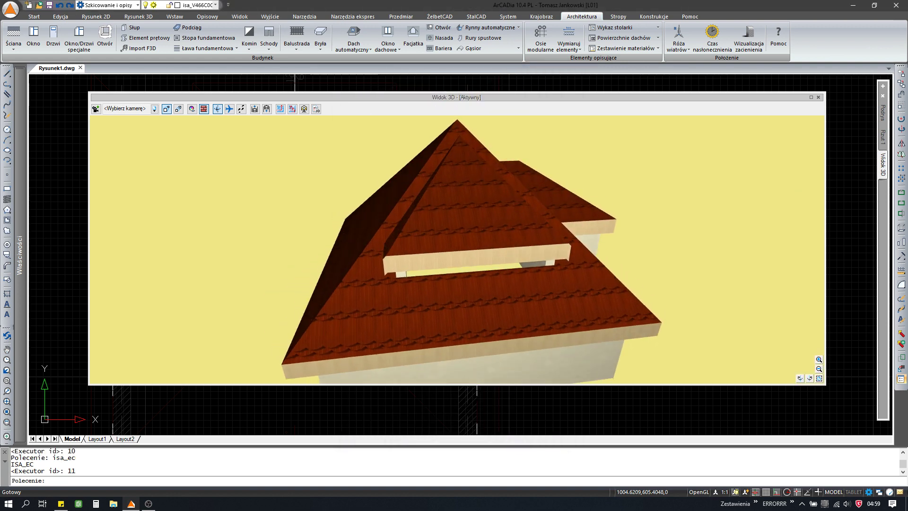
pyautogui.click(475, 220)
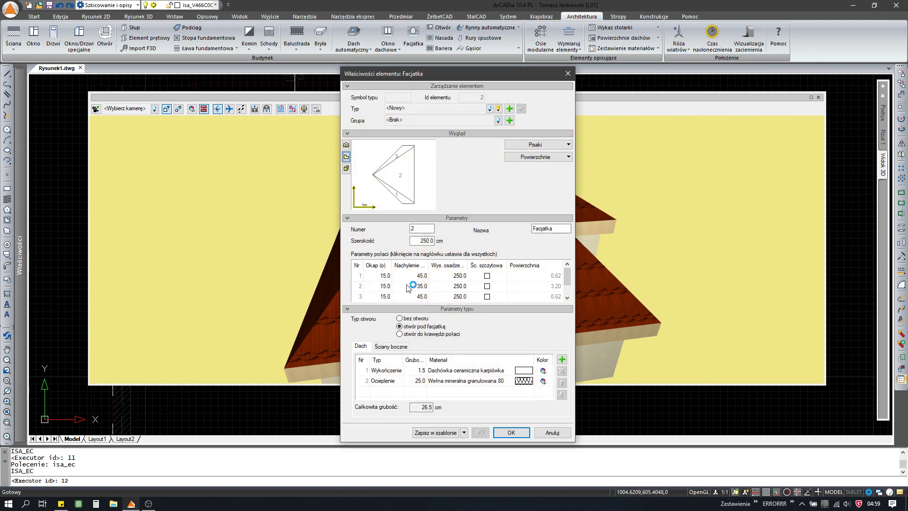
pyautogui.doubleClick(408, 285)
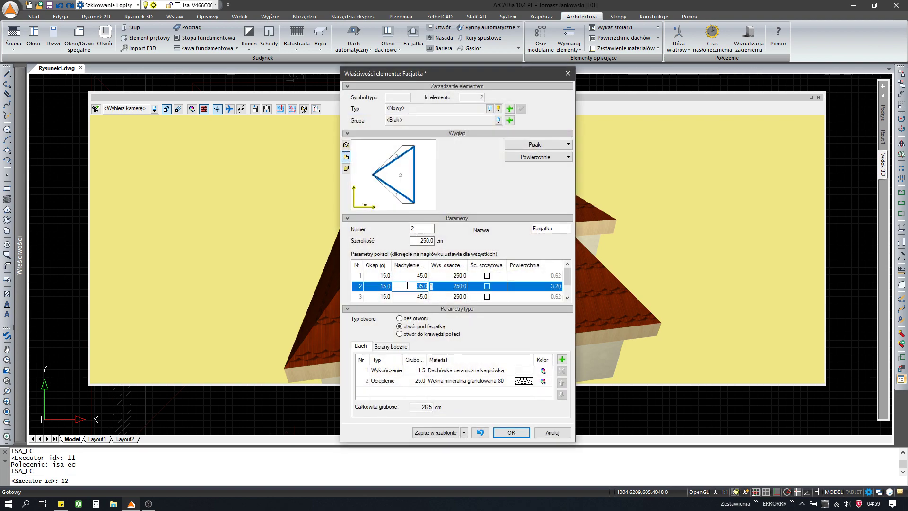
pyautogui.write('25')
pyautogui.press('Return')
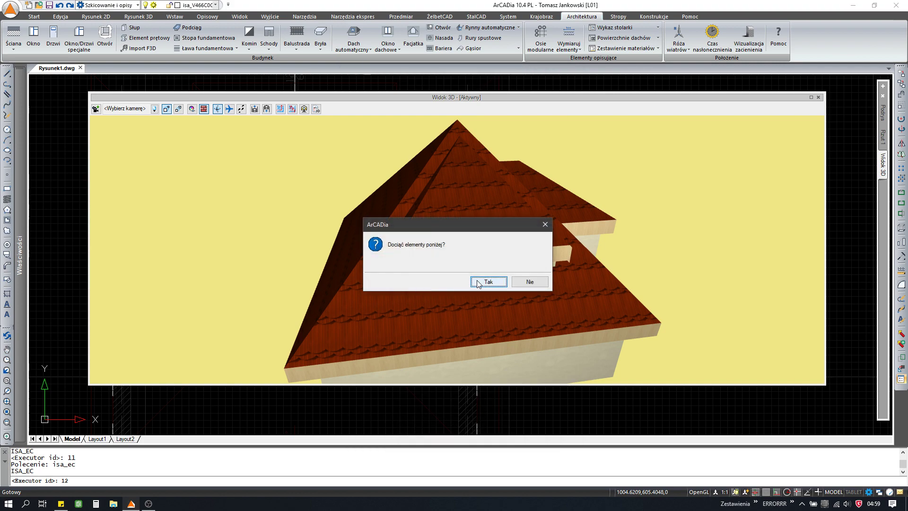
pyautogui.click(478, 282)
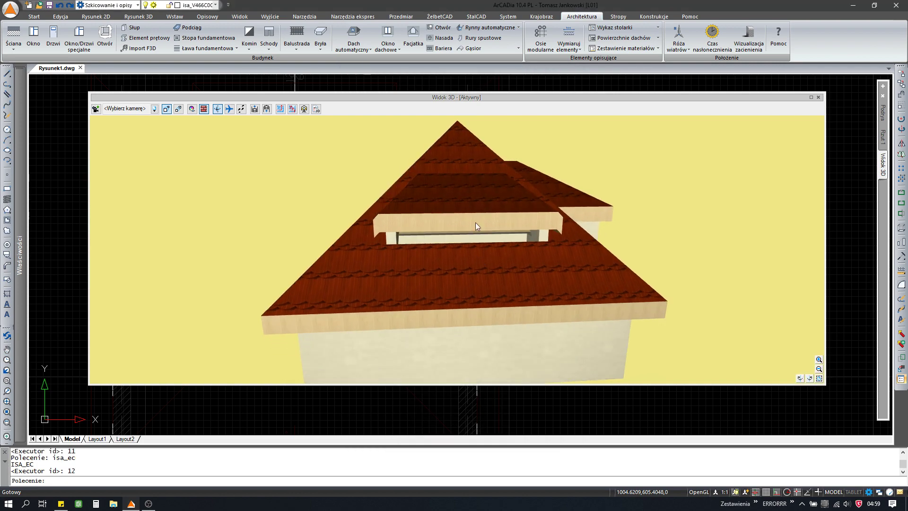
# Widen the dormer to 280 cm and trim the roof again
pyautogui.click(474, 211)
pyautogui.doubleClick(473, 211)
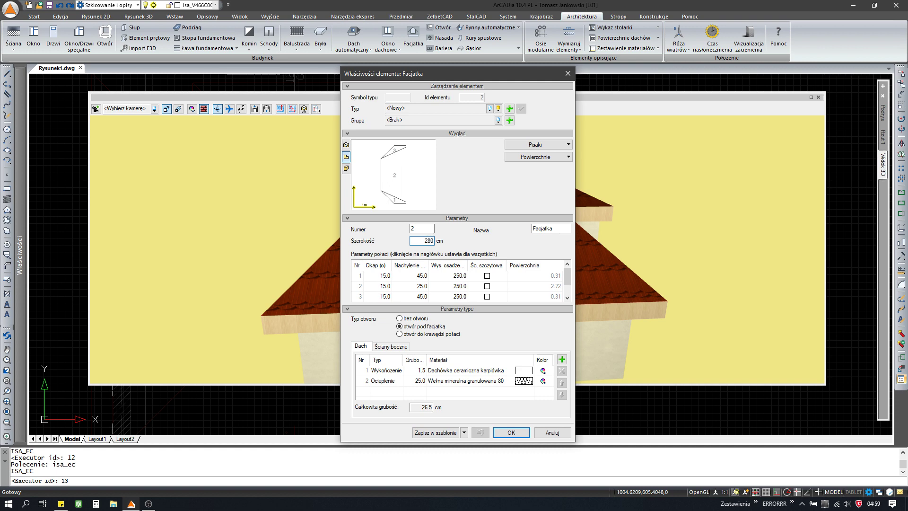
pyautogui.press('Return')
pyautogui.click(483, 279)
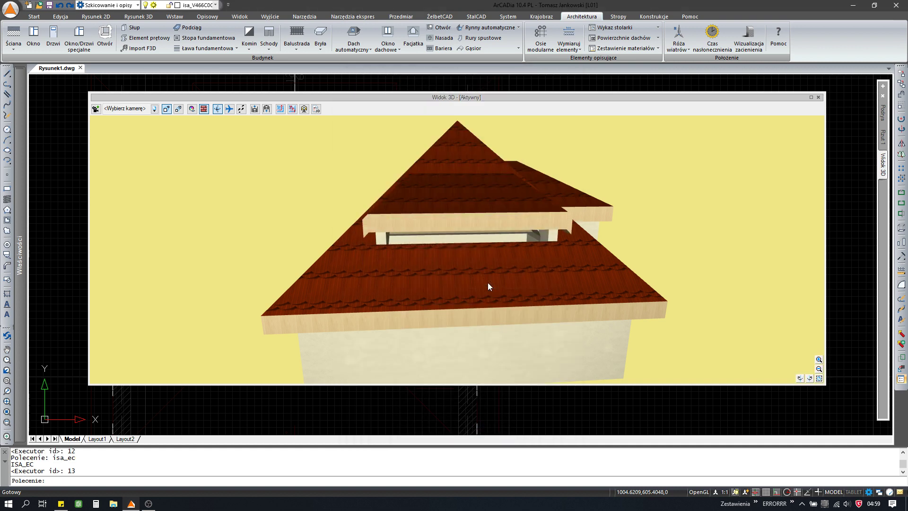
pyautogui.moveTo(481, 269); pyautogui.dragTo(471, 254)
pyautogui.click(463, 240)
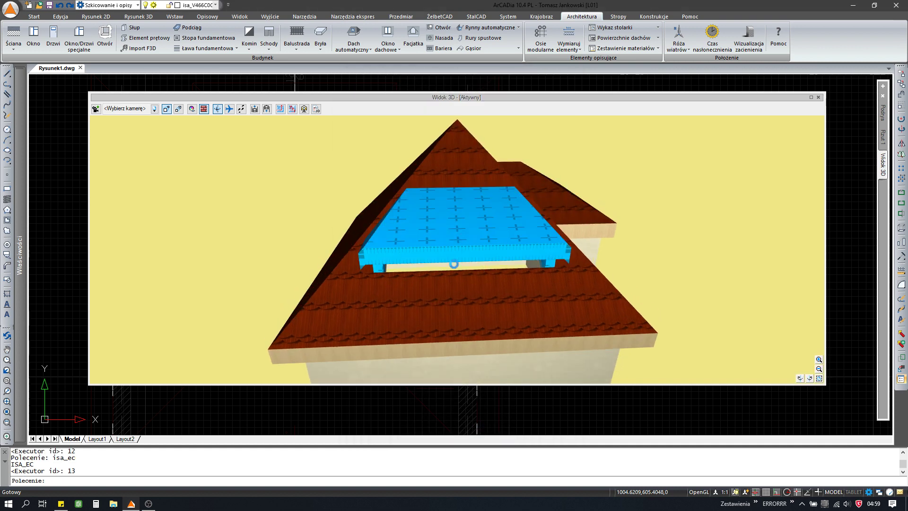
# Narrow the dormer to 180 cm width and trim the roof beneath it
pyautogui.doubleClick(444, 279)
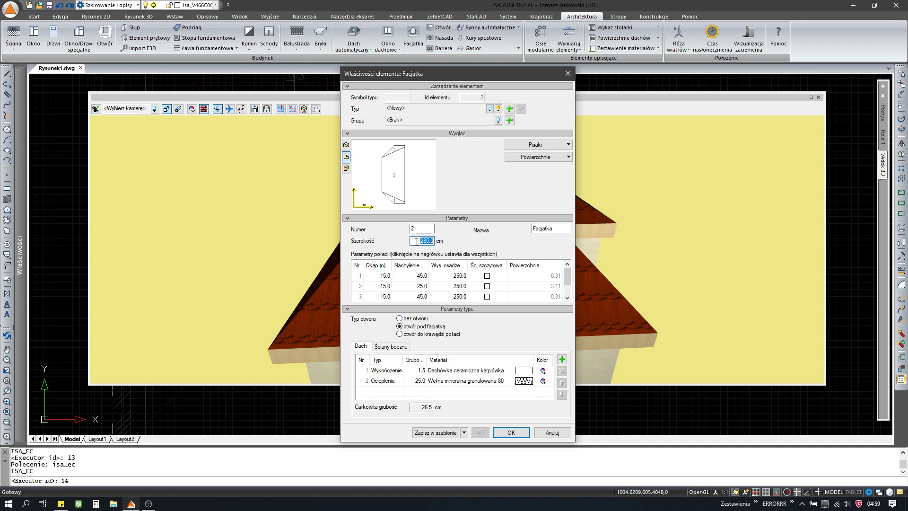
pyautogui.press('Return')
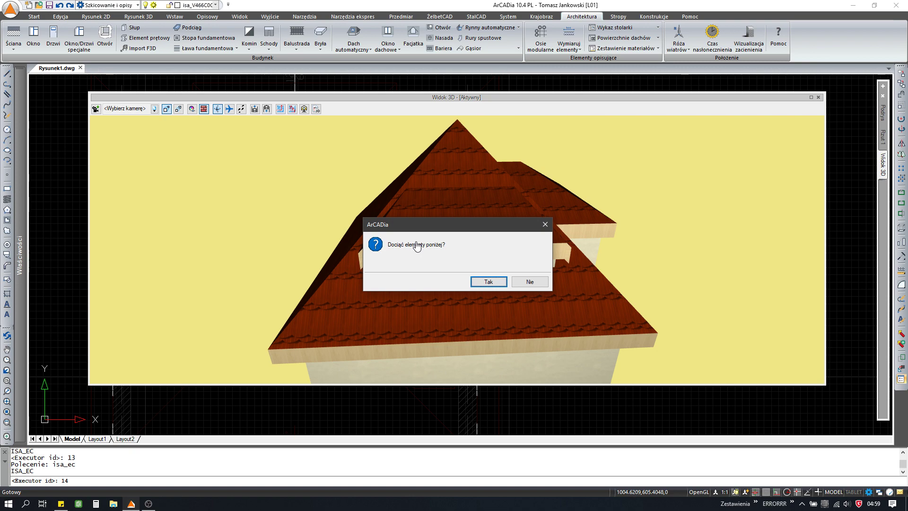
pyautogui.press('Return')
# Raise the dormer's mounting height to 300 cm on all faces, then close the 3D view
pyautogui.click(427, 239)
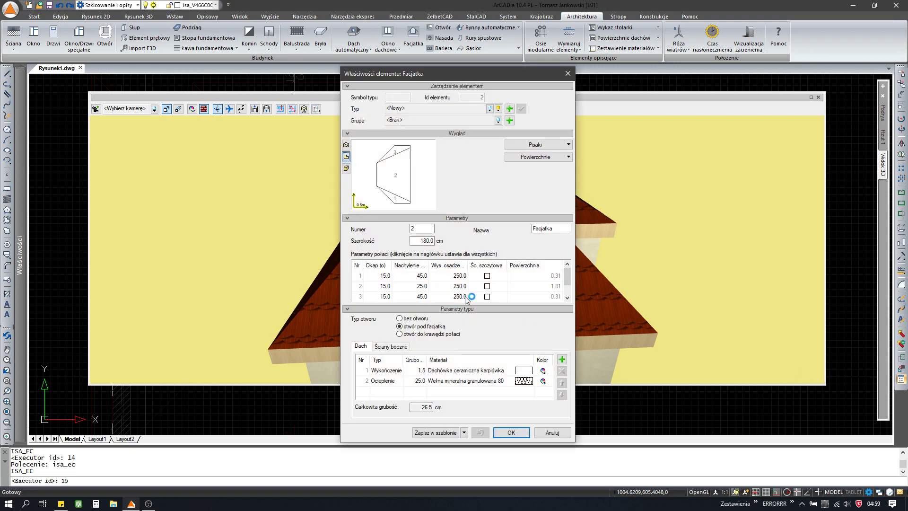
pyautogui.click(456, 276)
pyautogui.write('300')
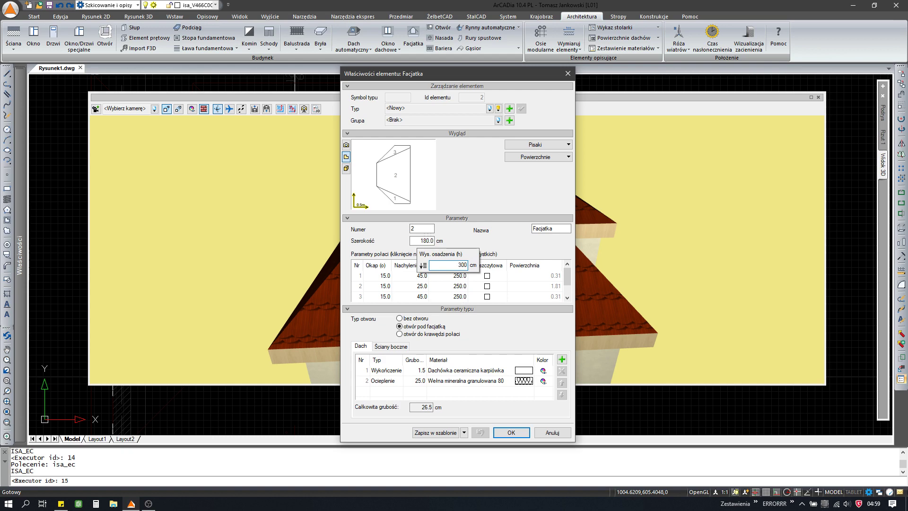
pyautogui.press('Return')
pyautogui.click(511, 432)
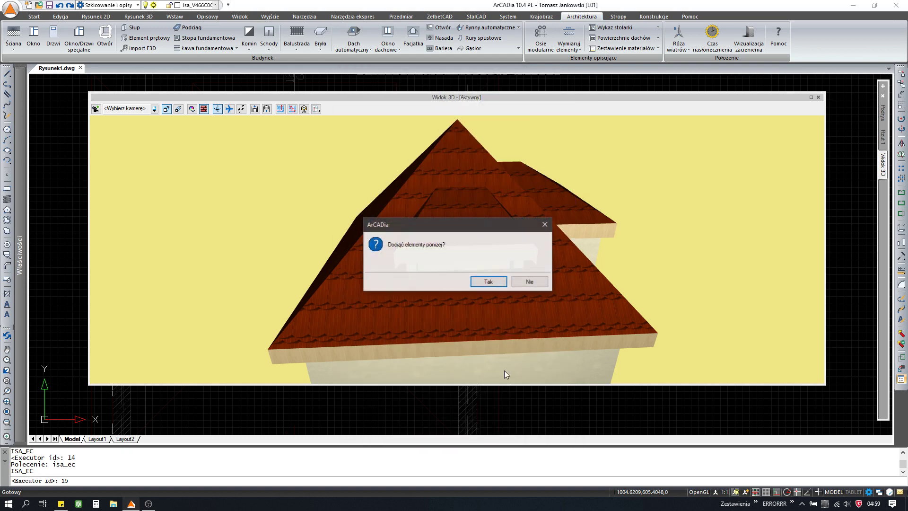
pyautogui.click(489, 280)
pyautogui.moveTo(489, 279)
pyautogui.mouseDown()
pyautogui.moveTo(425, 265)
pyautogui.moveTo(488, 285)
pyautogui.mouseUp()
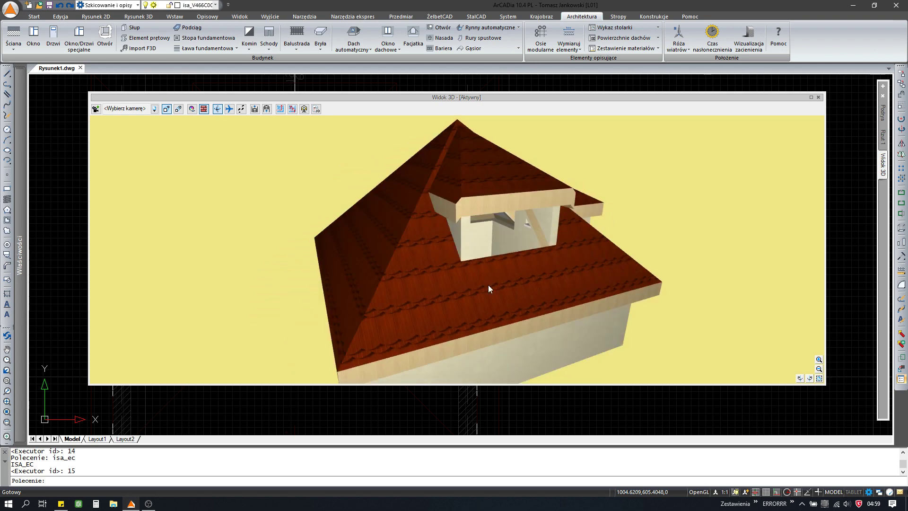
pyautogui.click(817, 97)
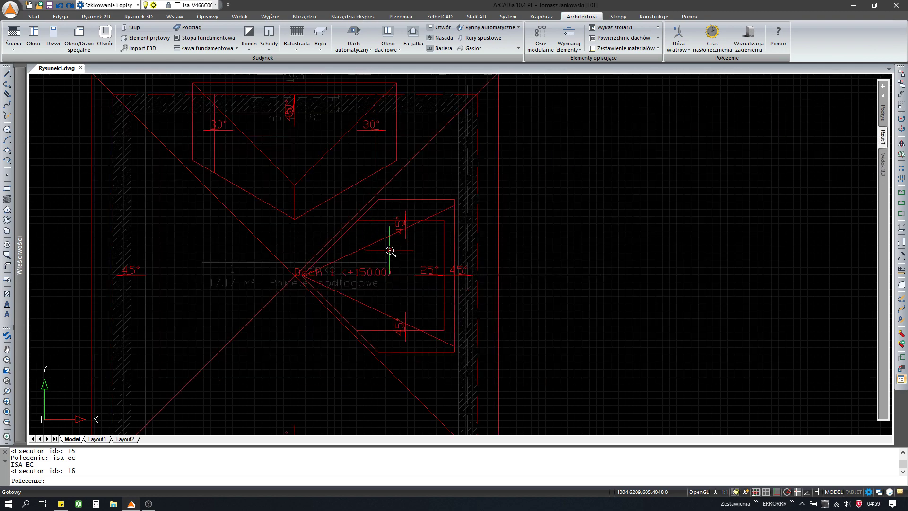
# Make the ground floor, 0. Kondygnacja, the active level in the project manager
pyautogui.scroll(3, 384, 239)
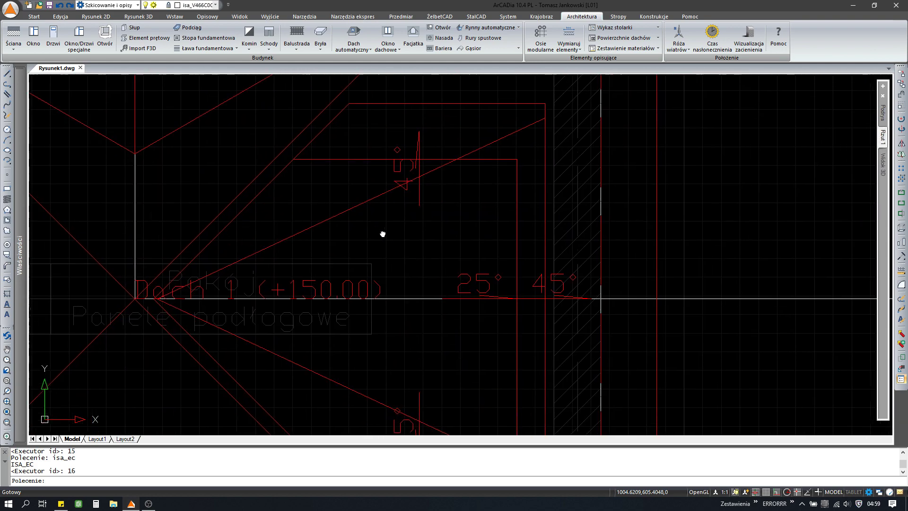
pyautogui.click(884, 117)
pyautogui.click(882, 132)
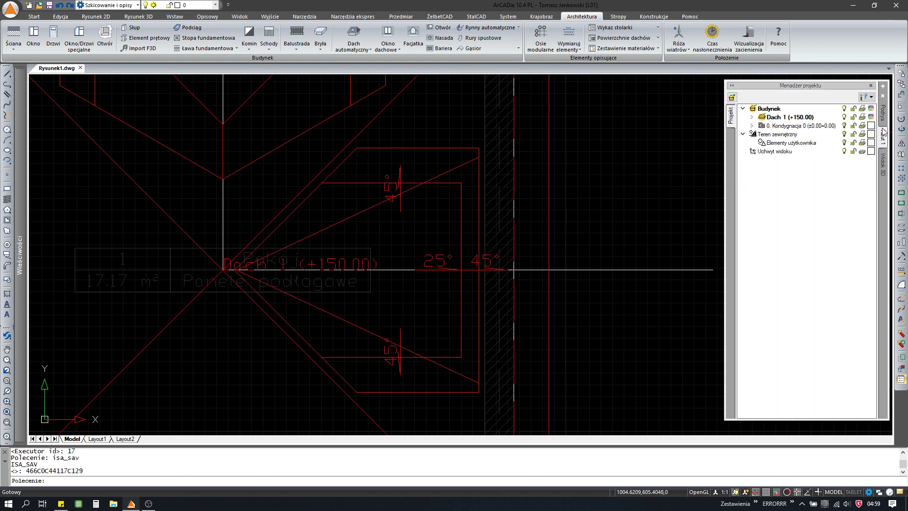
pyautogui.doubleClick(786, 125)
pyautogui.scroll(-2, 658, 163)
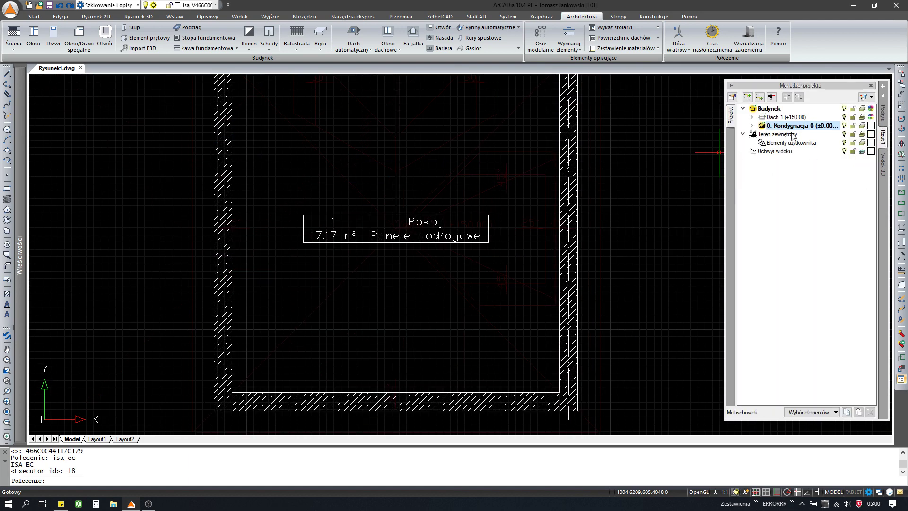
pyautogui.scroll(2, 520, 182)
pyautogui.scroll(2, 558, 177)
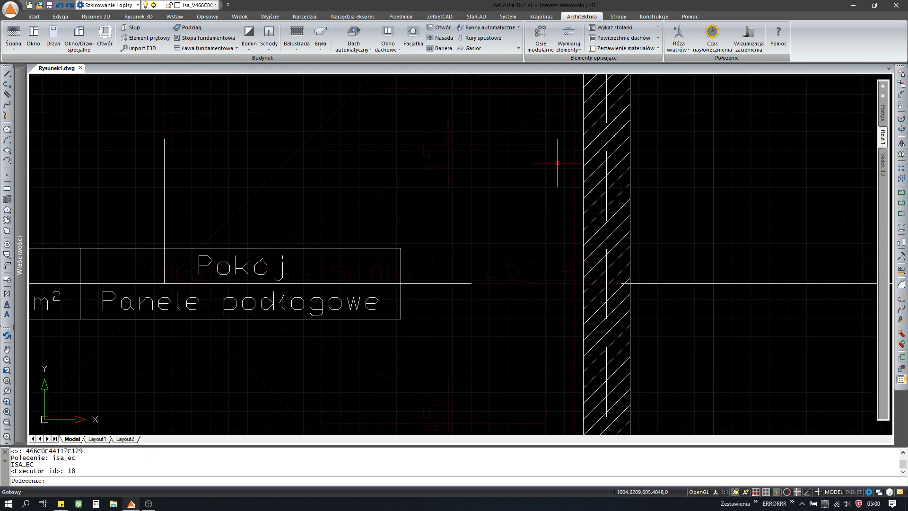
# Draw a short single-layer wall inside the room beside the right wall and view it in 3D
pyautogui.hotkey('ctrl', 'w')
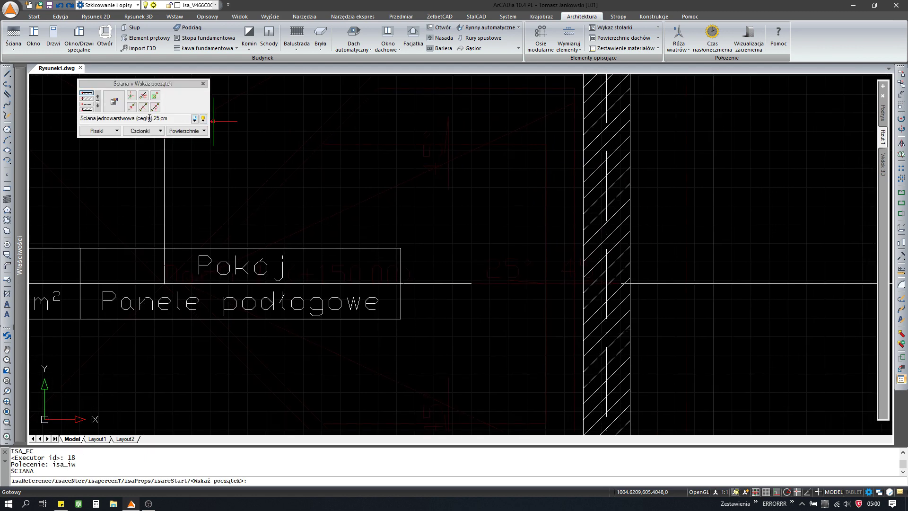
pyautogui.click(195, 119)
pyautogui.click(117, 116)
pyautogui.click(194, 119)
pyautogui.click(179, 137)
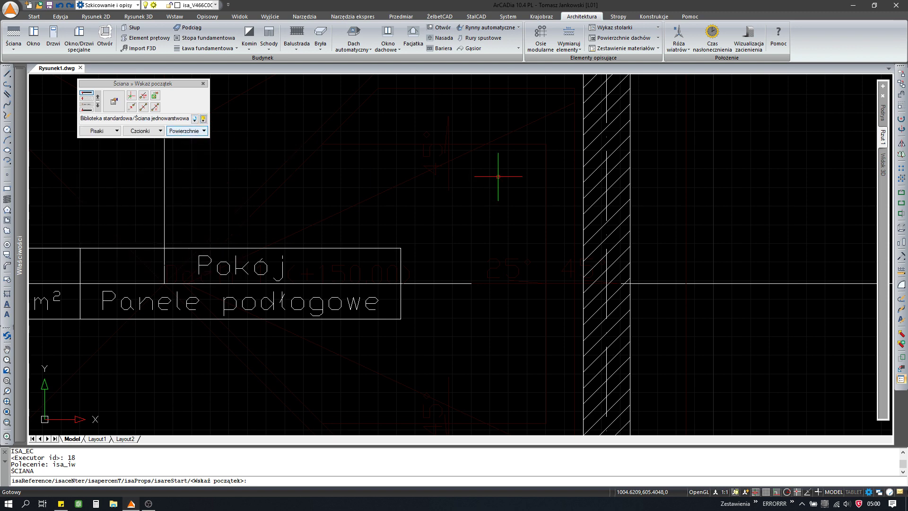
pyautogui.click(546, 144)
pyautogui.moveTo(546, 377); pyautogui.dragTo(547, 296, button='middle')
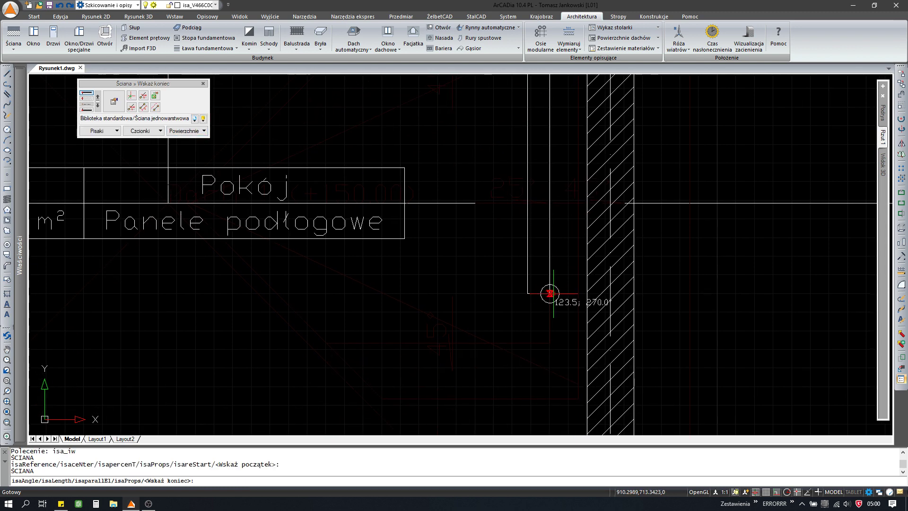
pyautogui.click(549, 343)
pyautogui.press('Escape')
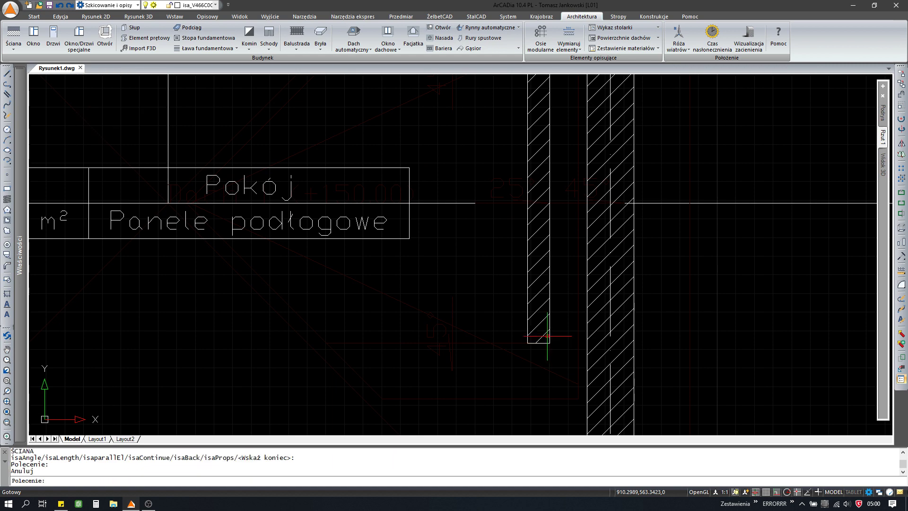
pyautogui.press('F10')
# Orbit the 3D view and pick the new 12 cm single-layer brick wall
pyautogui.moveTo(525, 265); pyautogui.dragTo(526, 270)
pyautogui.moveTo(457, 241)
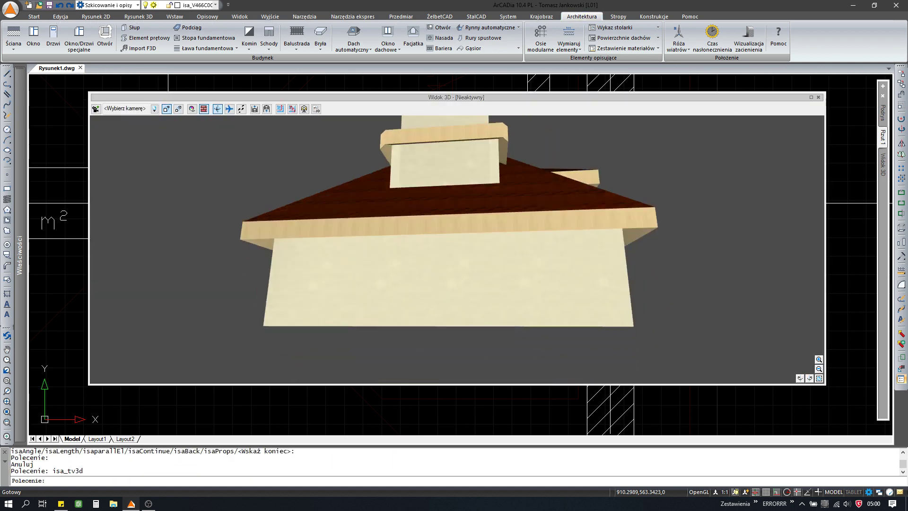
pyautogui.click(526, 267)
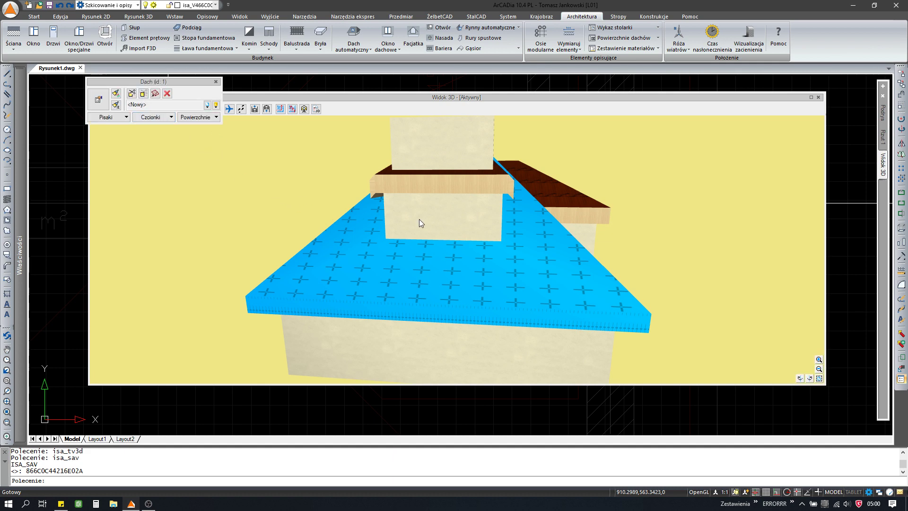
pyautogui.click(437, 175)
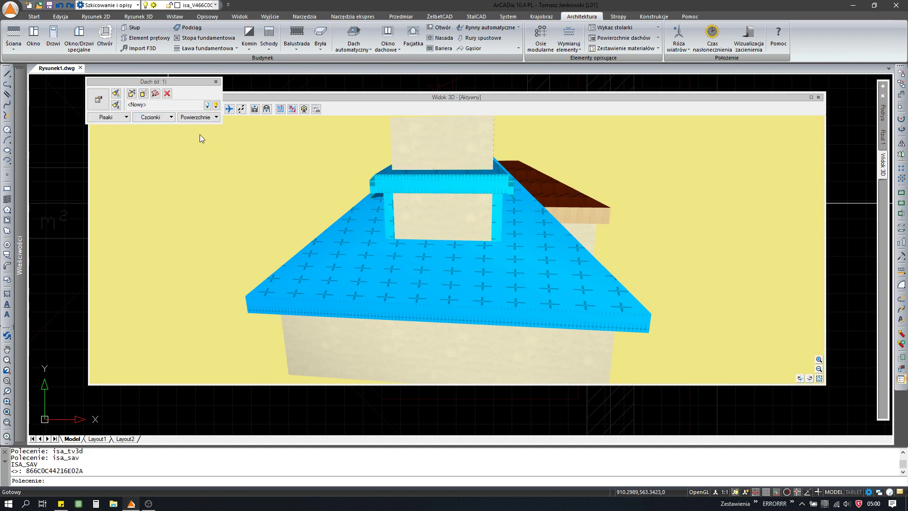
pyautogui.press('Escape')
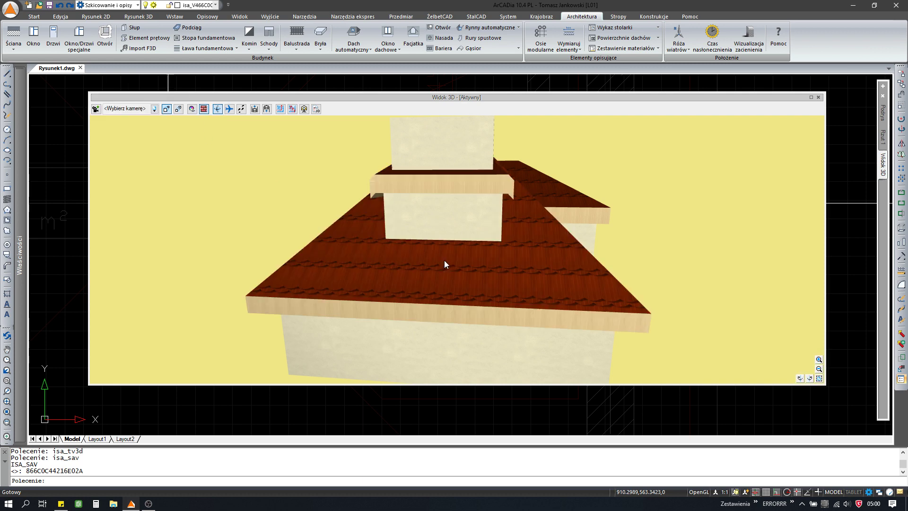
pyautogui.click(439, 260)
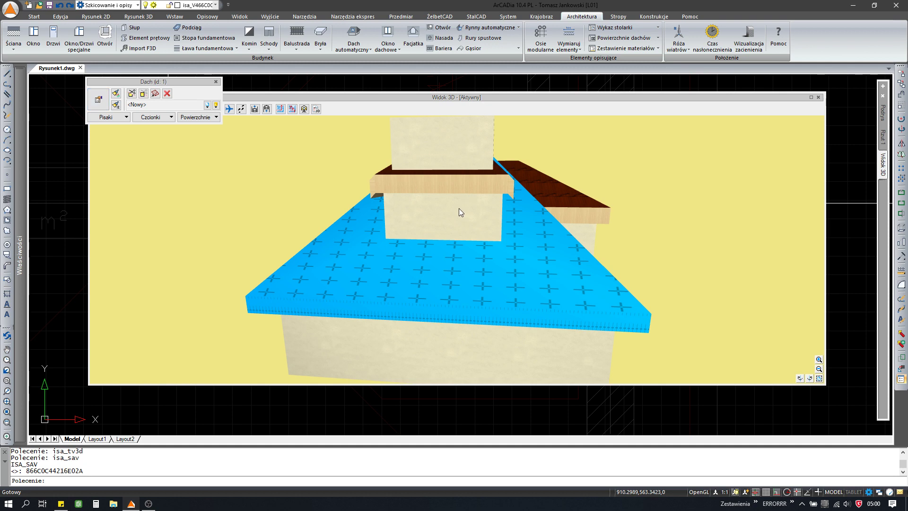
pyautogui.click(438, 149)
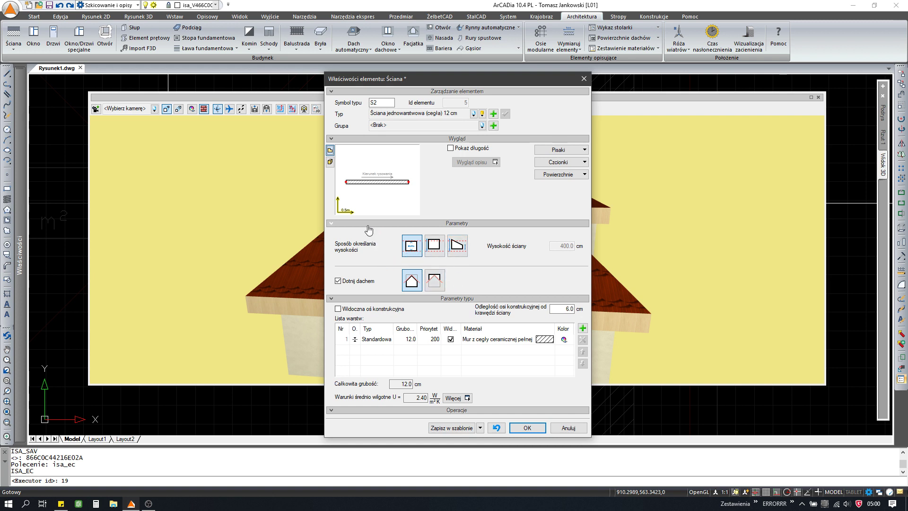
# Switch the wall to the second Dotnij dachem roof-trimming option and apply it
pyautogui.click(388, 413)
pyautogui.click(388, 411)
pyautogui.click(431, 283)
pyautogui.click(526, 430)
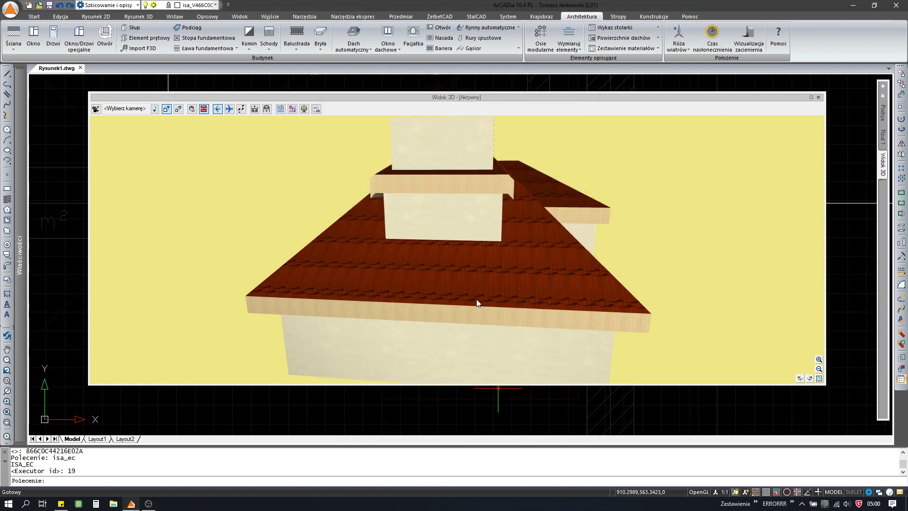
# Orbit to inspect the roof and the wall above the dormer, then close the 3D view
pyautogui.moveTo(476, 302); pyautogui.dragTo(458, 229)
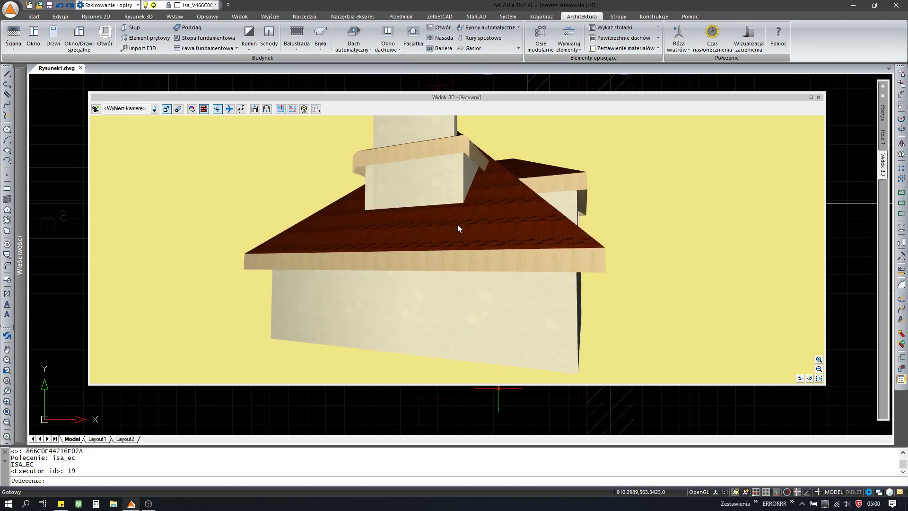
pyautogui.click(457, 226)
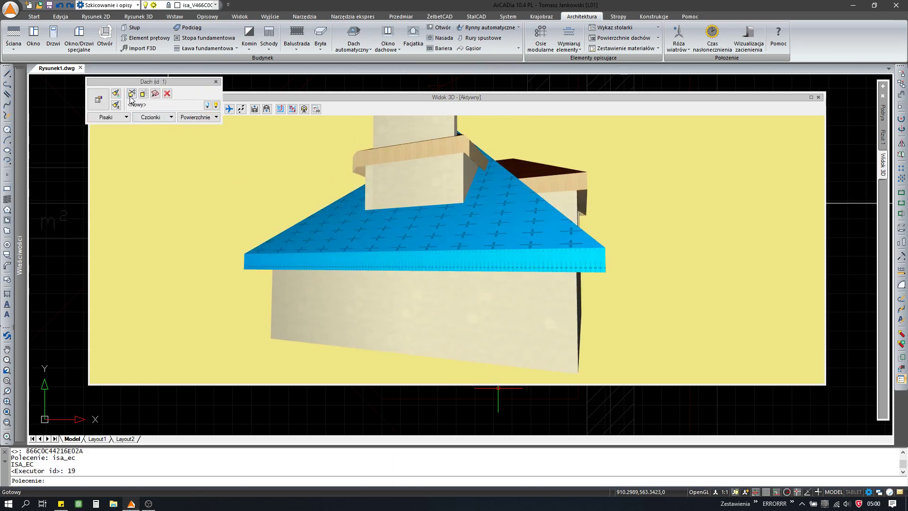
pyautogui.click(131, 96)
pyautogui.moveTo(312, 294); pyautogui.dragTo(312, 255)
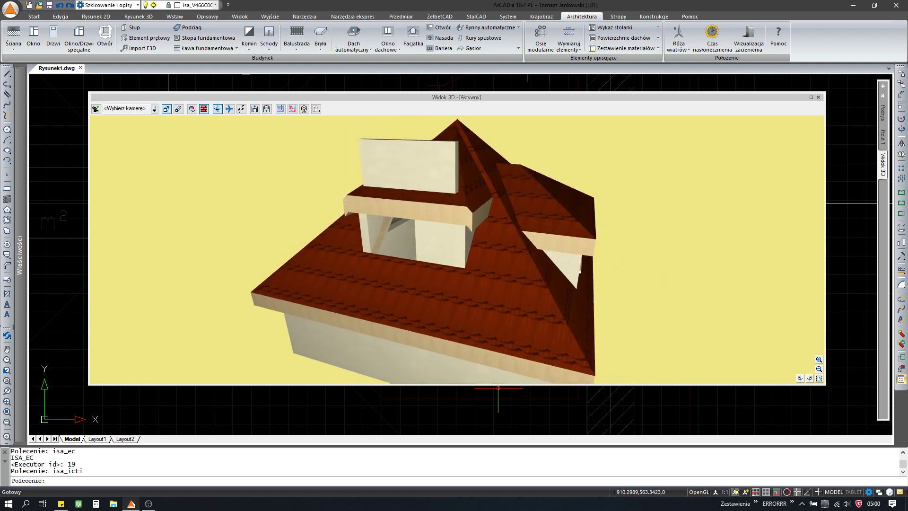
pyautogui.click(436, 202)
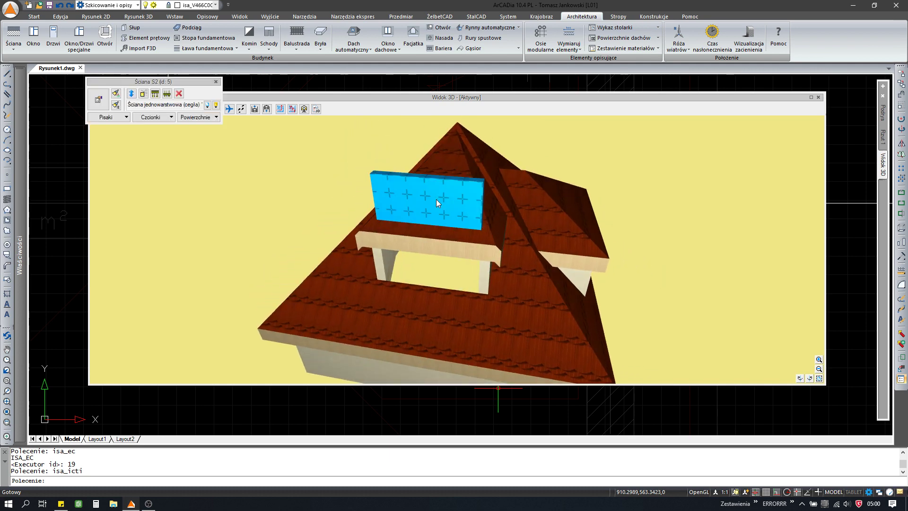
pyautogui.click(143, 96)
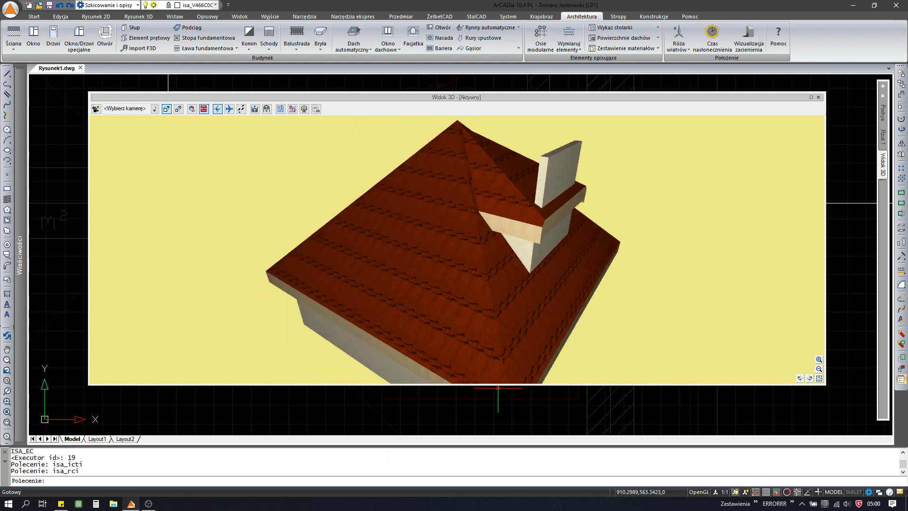
pyautogui.click(819, 97)
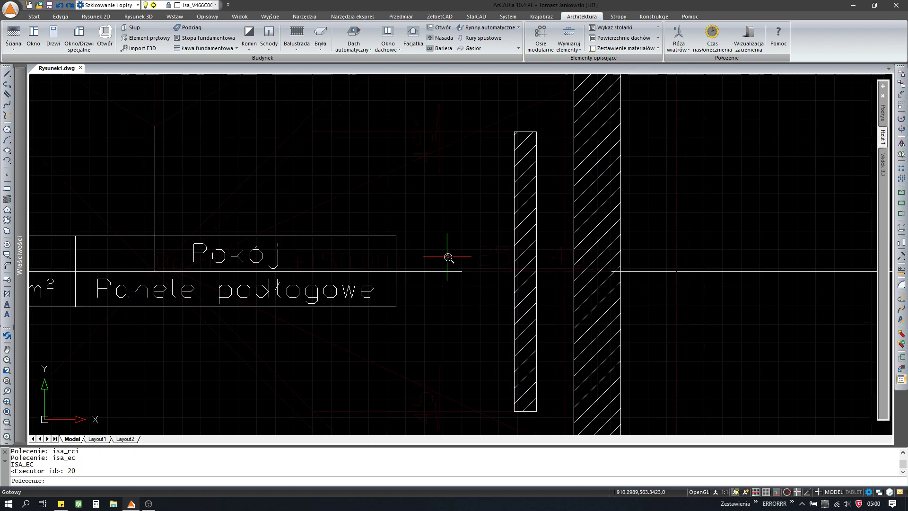
# Cut section A-A horizontally across the room and place its view right of the plan
pyautogui.scroll(-2, 446, 257)
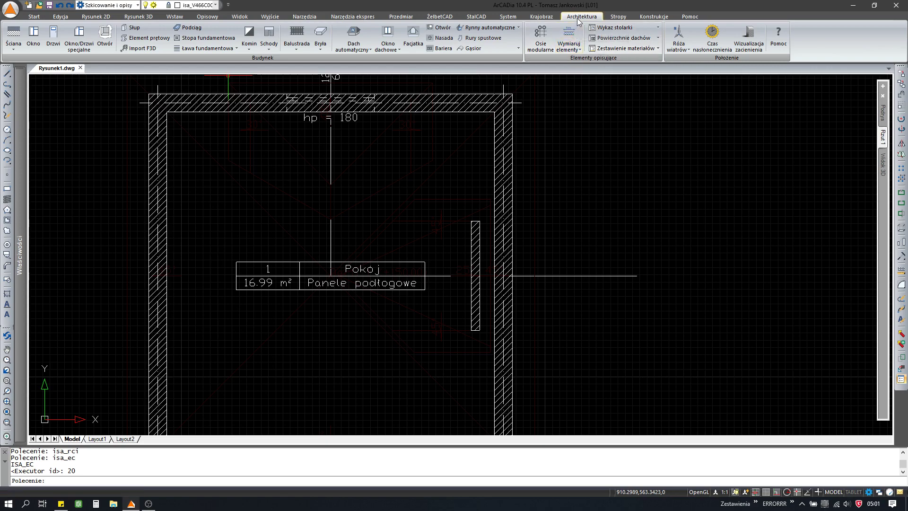
pyautogui.click(508, 16)
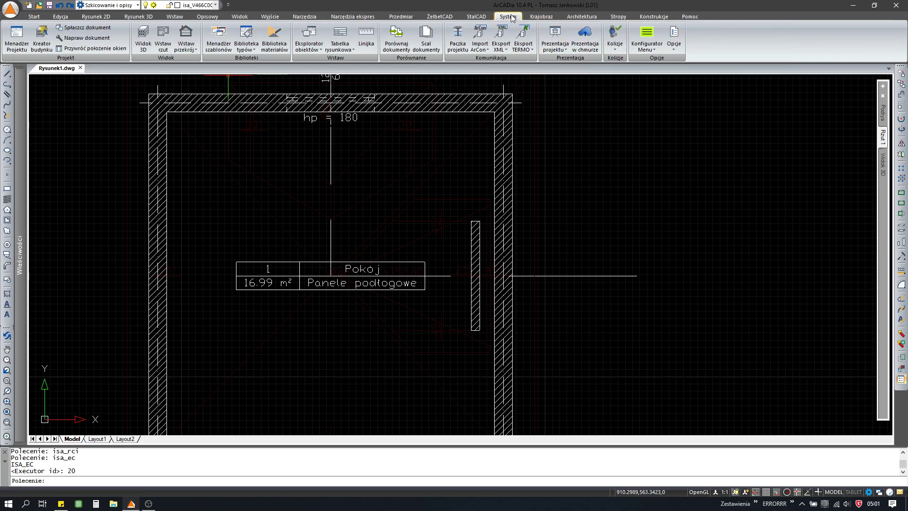
pyautogui.click(186, 34)
pyautogui.click(587, 279)
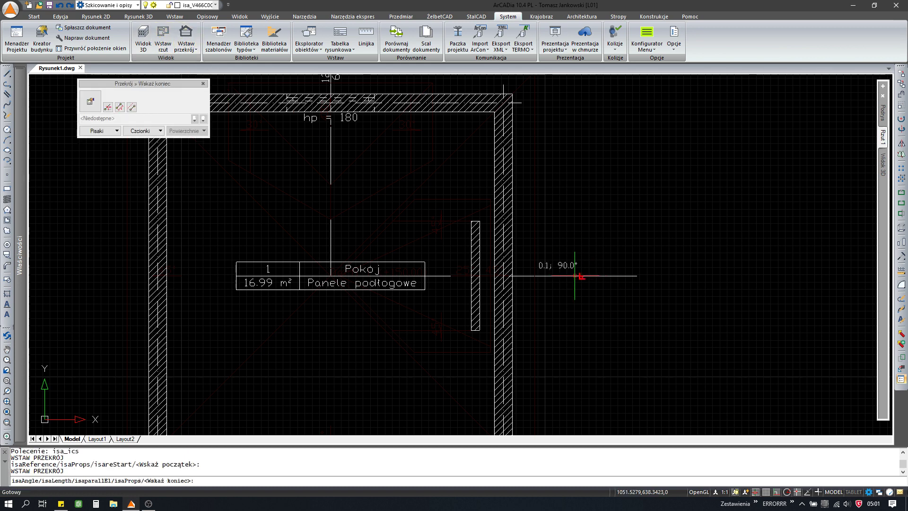
pyautogui.click(85, 276)
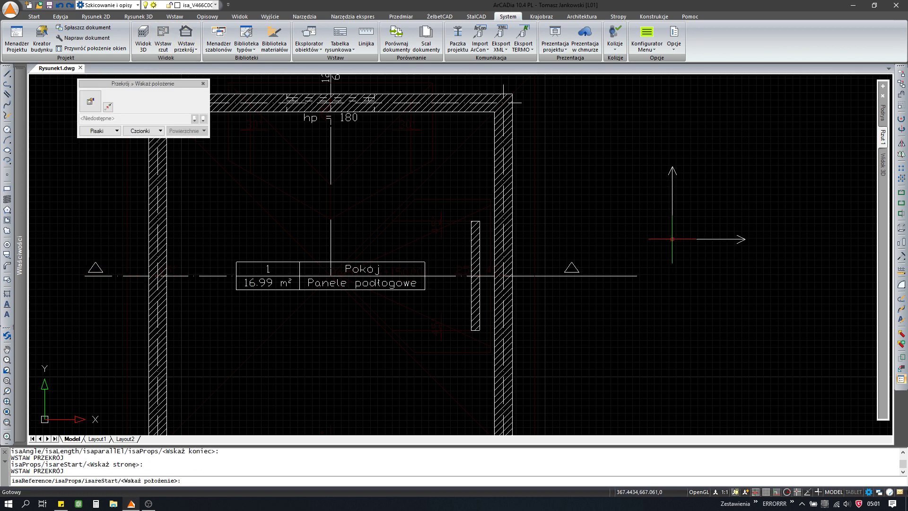
pyautogui.click(747, 179)
pyautogui.click(737, 126)
pyautogui.scroll(-3, 609, 235)
# Activate Przekrój A-A and add a vertical 195 dimension from the floor to window height
pyautogui.moveTo(709, 201); pyautogui.dragTo(490, 250, button='middle')
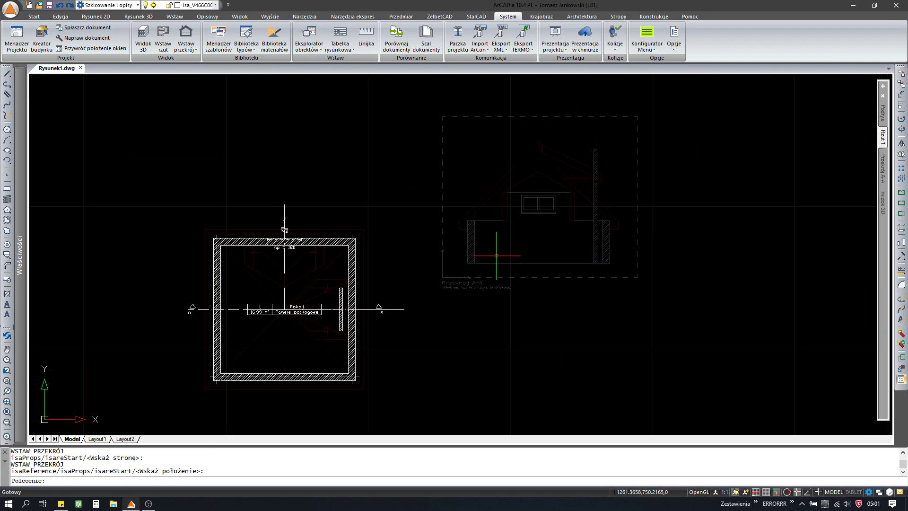
pyautogui.scroll(3, 490, 249)
pyautogui.scroll(2, 585, 208)
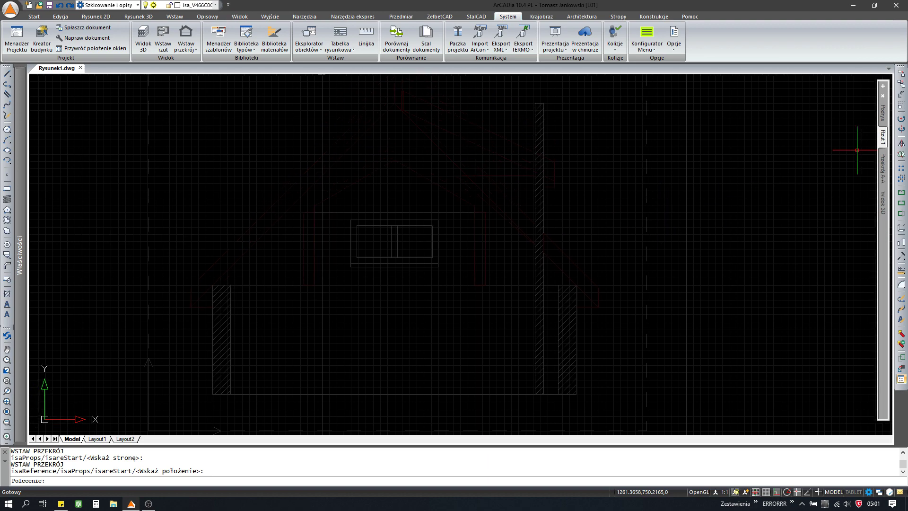
pyautogui.click(882, 168)
pyautogui.scroll(2, 539, 229)
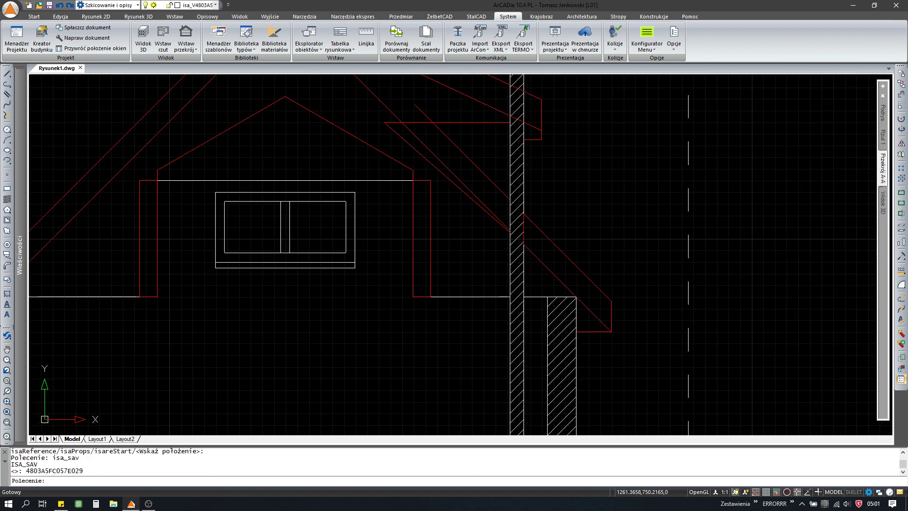
pyautogui.scroll(-2, 523, 245)
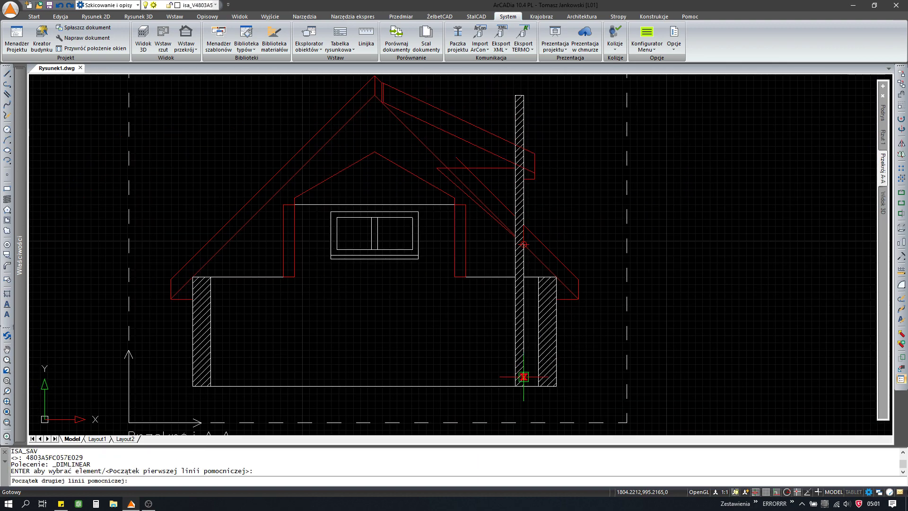
pyautogui.click(523, 386)
pyautogui.click(449, 373)
pyautogui.press('Escape')
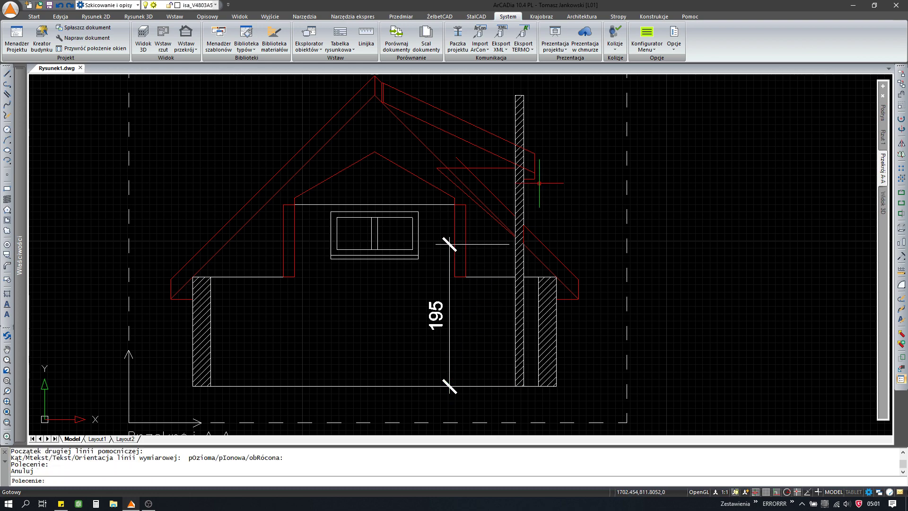
pyautogui.press('Escape')
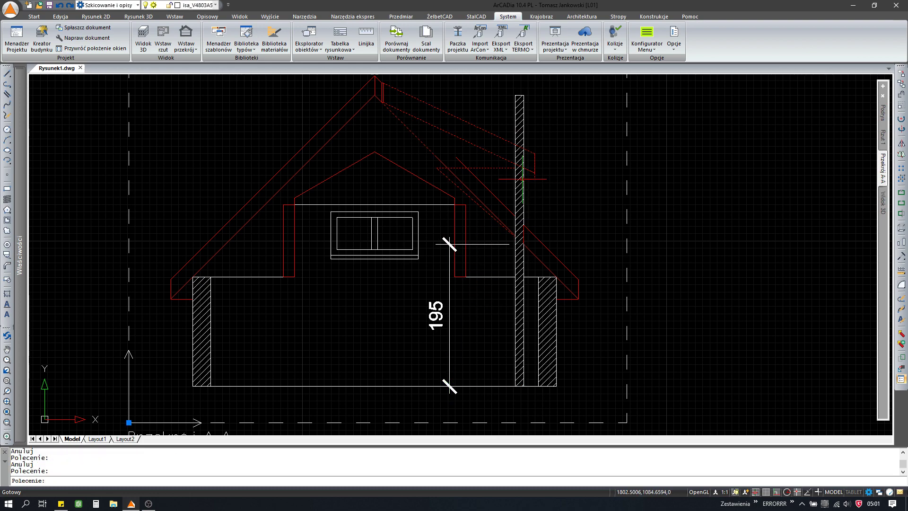
# Set the short wall's bottom edge level (Poziom dolnej krawędzi) to 195 cm
pyautogui.doubleClick(522, 179)
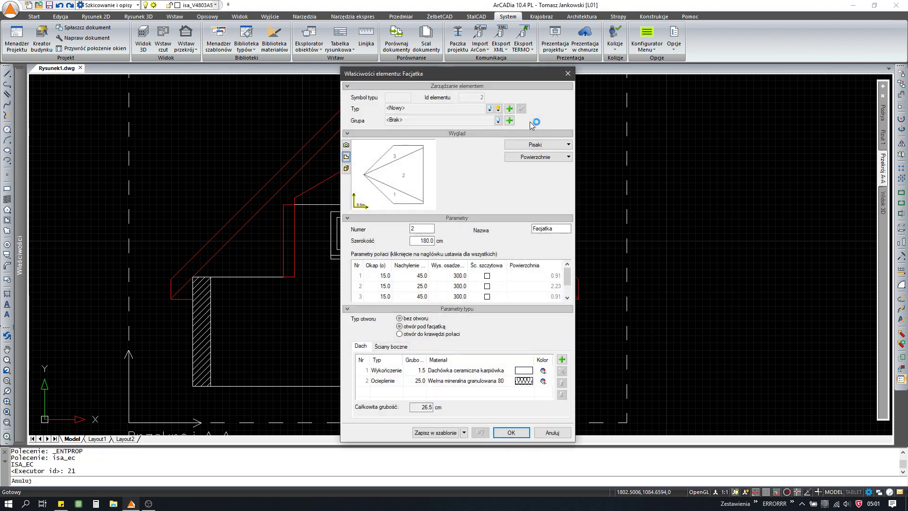
pyautogui.click(567, 77)
pyautogui.click(520, 111)
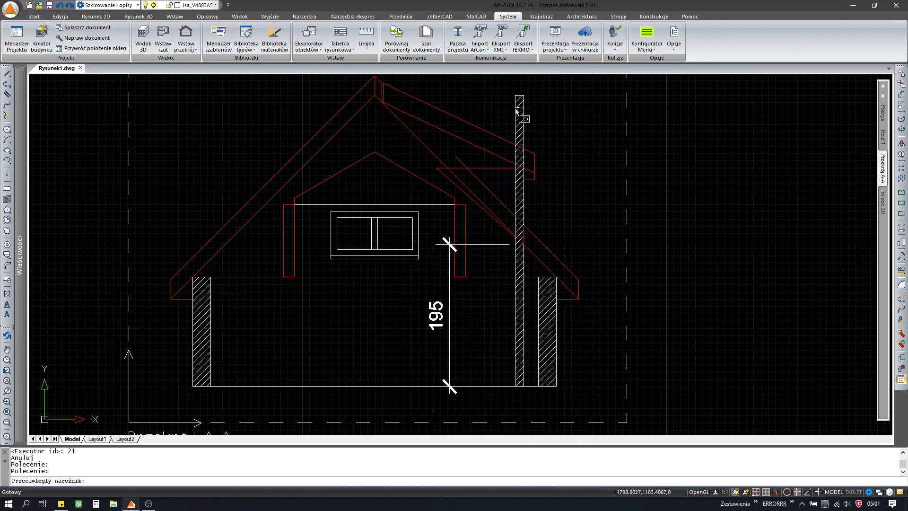
pyautogui.doubleClick(520, 193)
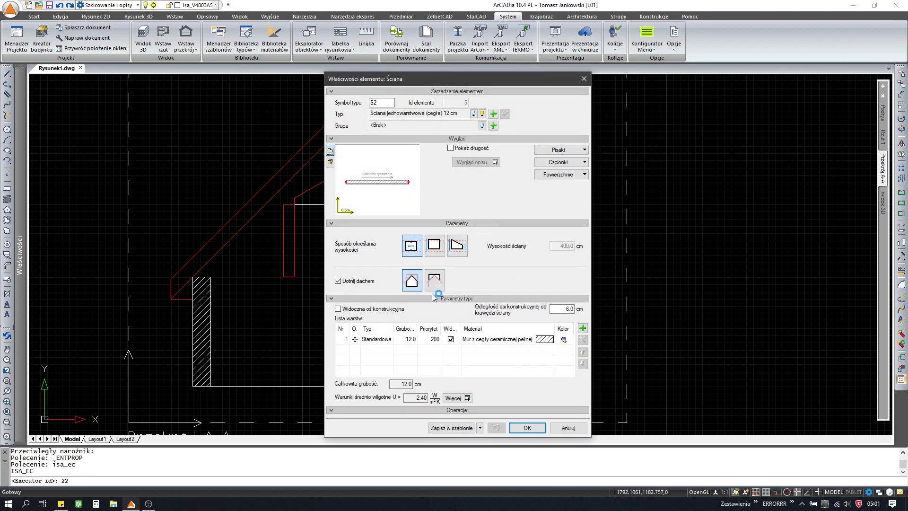
pyautogui.click(433, 245)
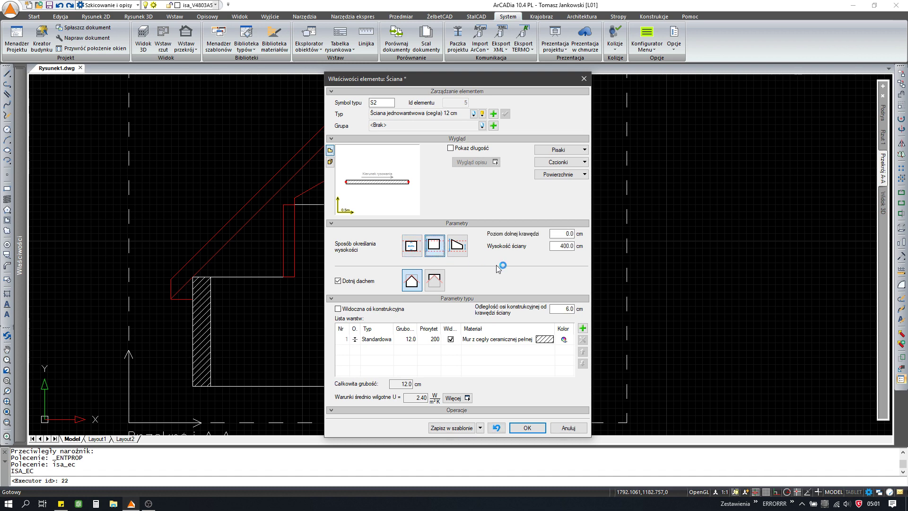
pyautogui.doubleClick(567, 233)
pyautogui.press('Return')
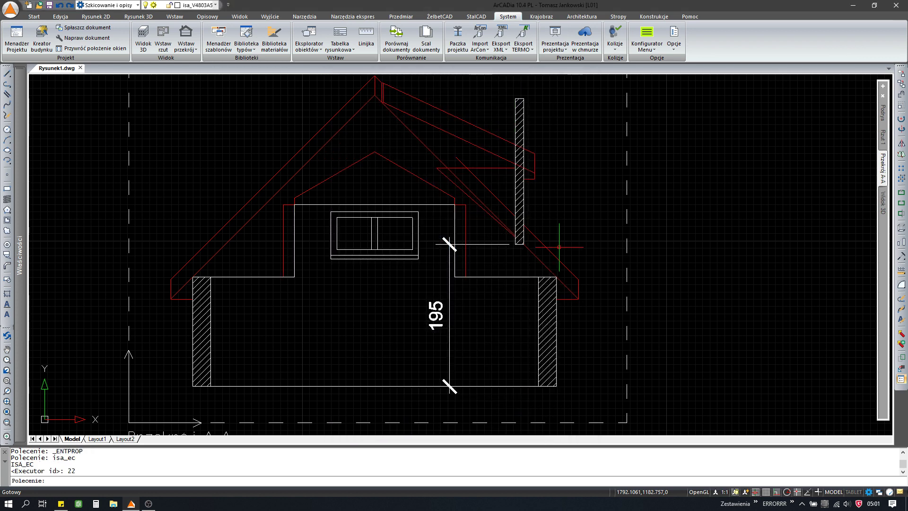
# Dimension the short hatched wall from bottom to top, stretching the dimension to read 137.1
pyautogui.click(508, 244)
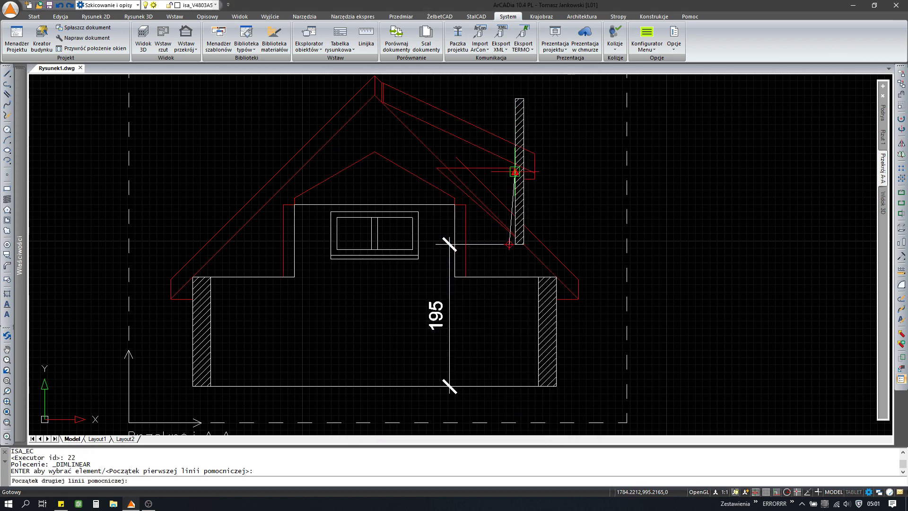
pyautogui.click(514, 145)
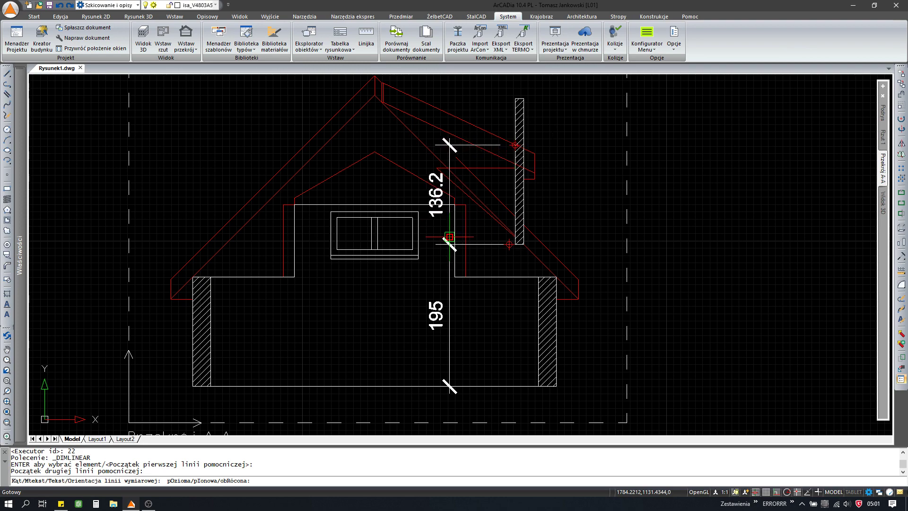
pyautogui.press('Escape')
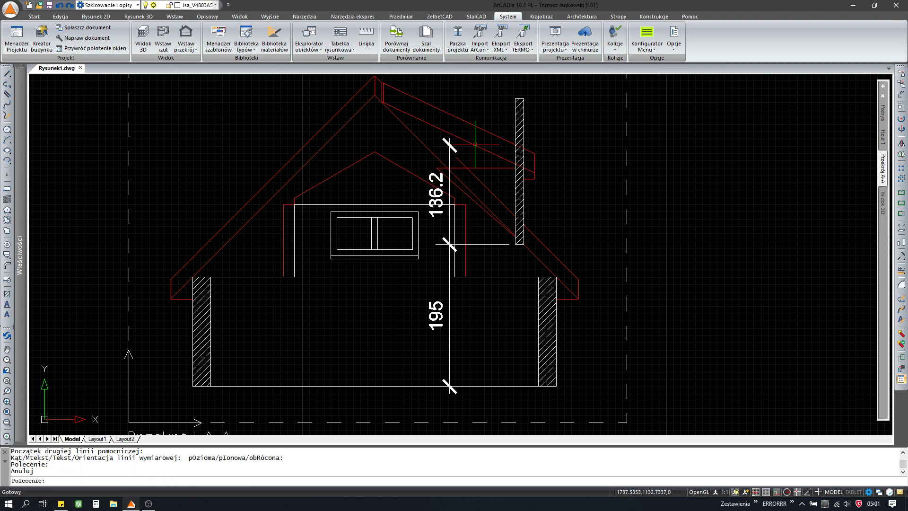
pyautogui.click(453, 147)
pyautogui.scroll(5, 520, 151)
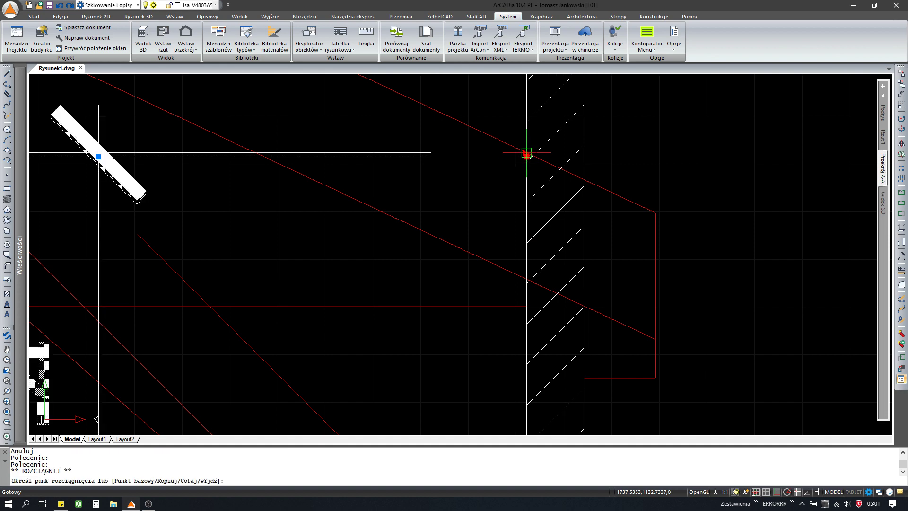
pyautogui.click(527, 152)
pyautogui.press('Escape')
pyautogui.scroll(-5, 527, 151)
pyautogui.scroll(-2, 368, 259)
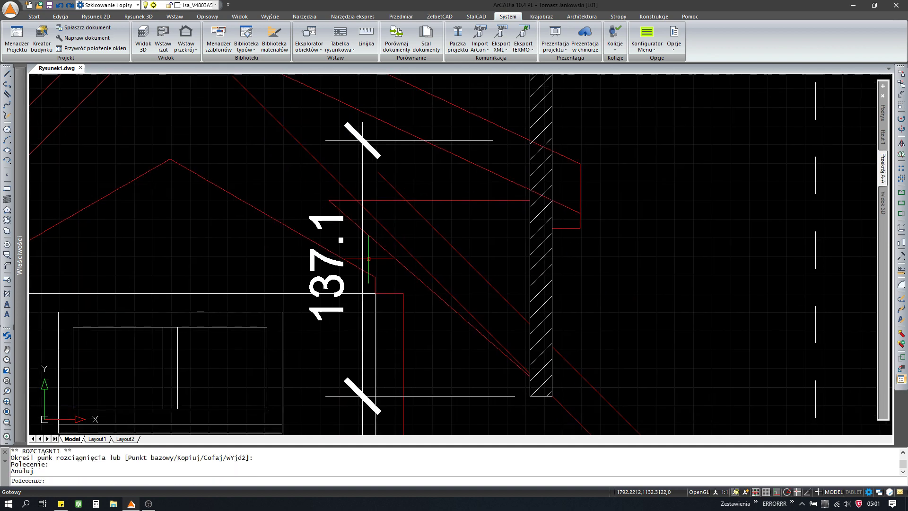
# Leave the 137.1 dimension text unchanged and reopen the short wall's properties
pyautogui.doubleClick(331, 263)
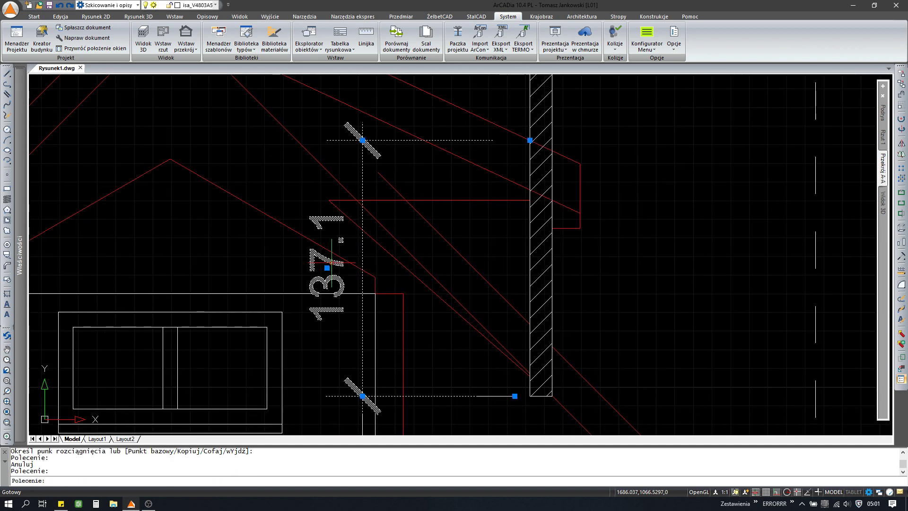
pyautogui.click(389, 227)
pyautogui.click(402, 175)
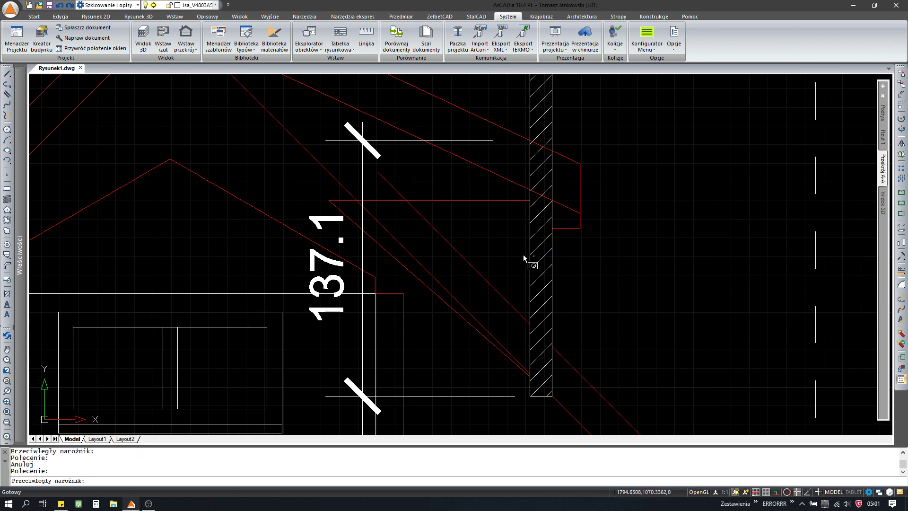
pyautogui.click(518, 251)
pyautogui.doubleClick(520, 245)
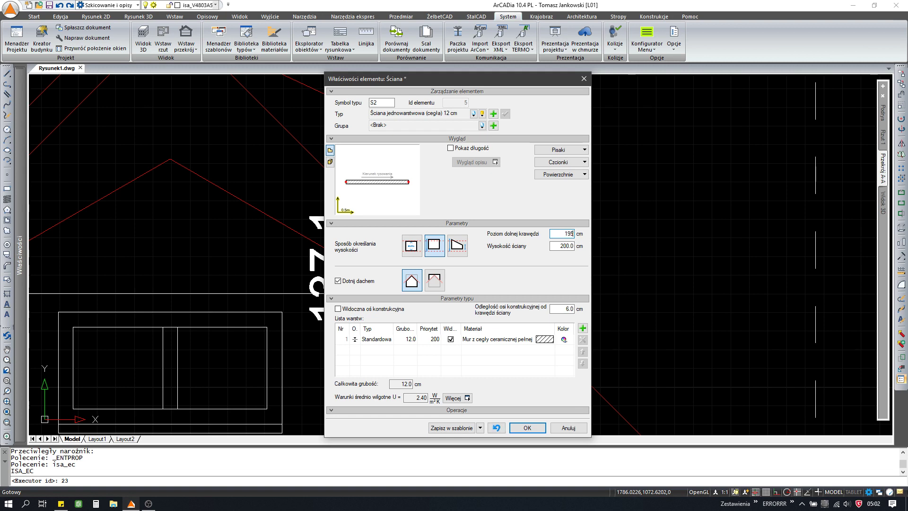
# Enter 300 as the short wall's height value and confirm the change
pyautogui.doubleClick(554, 245)
pyautogui.write('300')
pyautogui.press('Return')
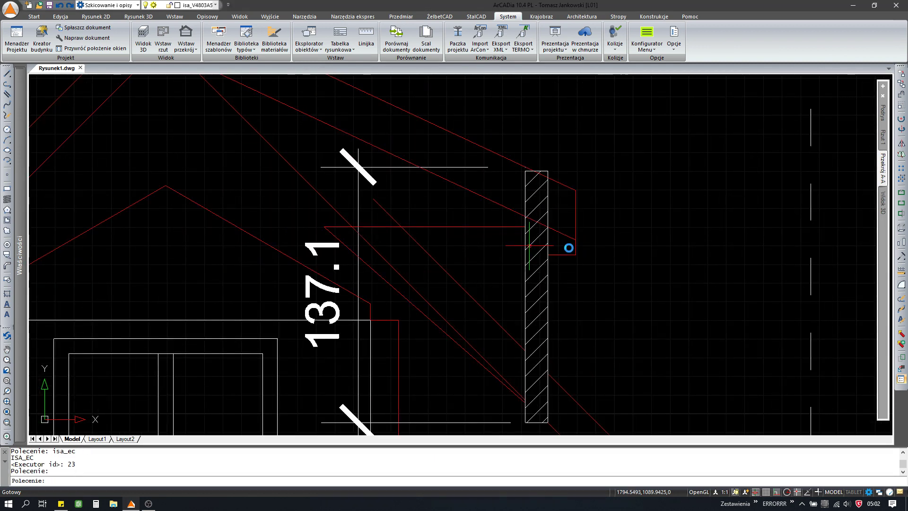
pyautogui.doubleClick(568, 247)
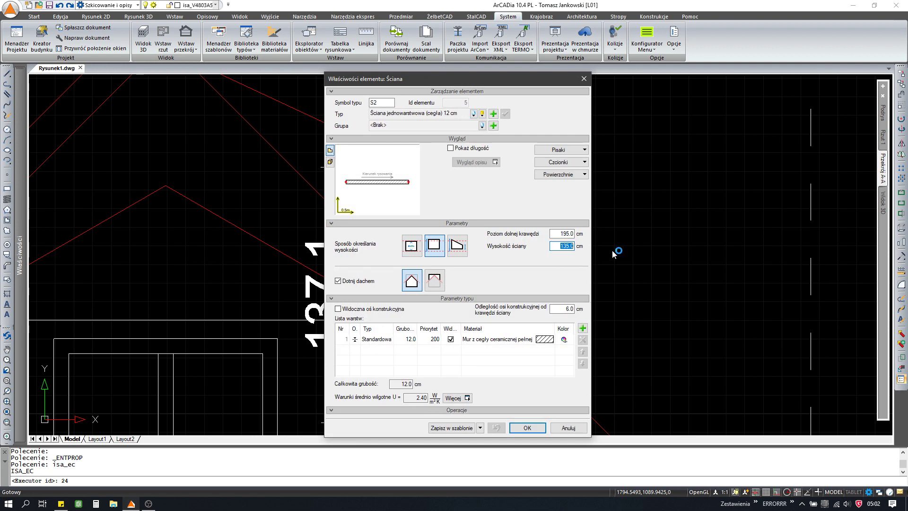
pyautogui.write('1')
pyautogui.press('Return')
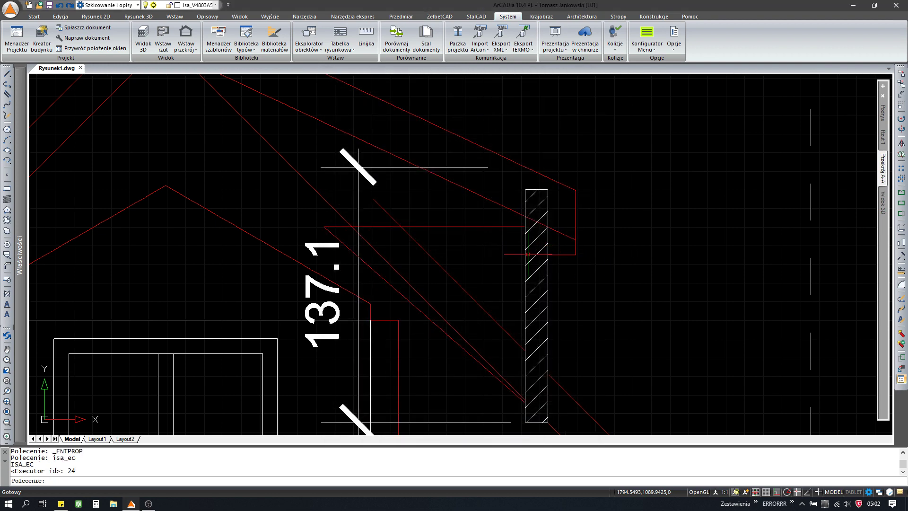
# Stretch the 137.1 dimension down to the new wall top, now reading 110.5
pyautogui.click(439, 167)
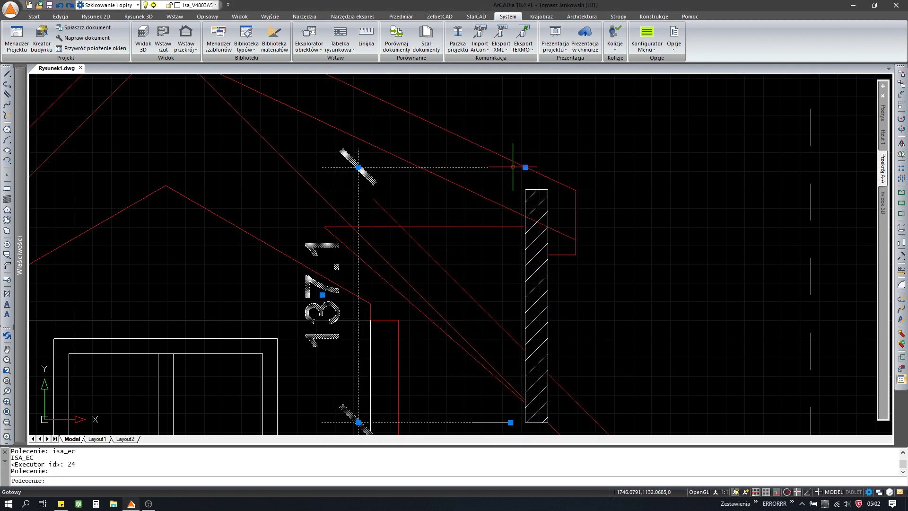
pyautogui.click(524, 167)
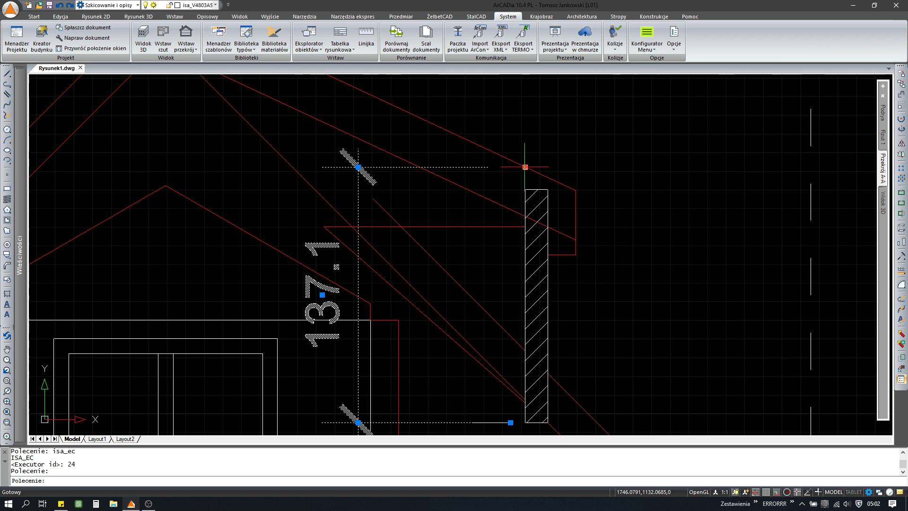
pyautogui.click(525, 216)
pyautogui.press('Escape')
pyautogui.click(542, 244)
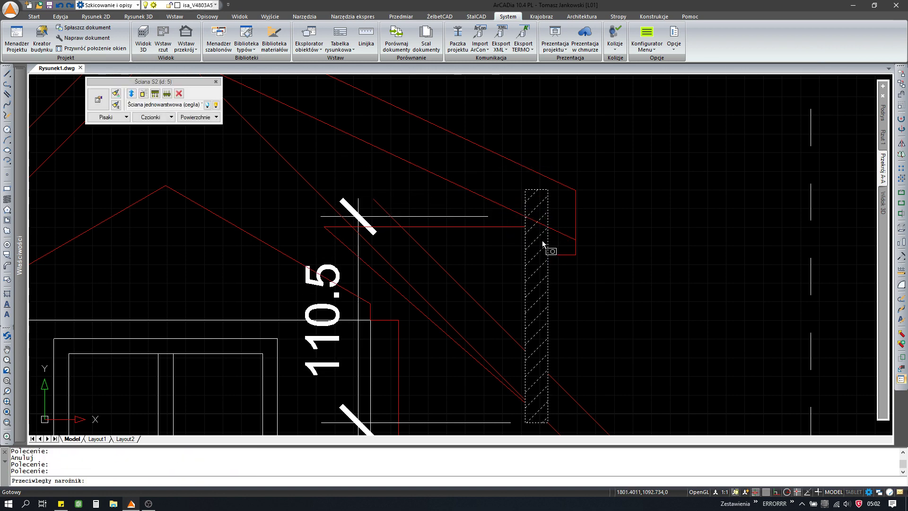
pyautogui.press('Escape')
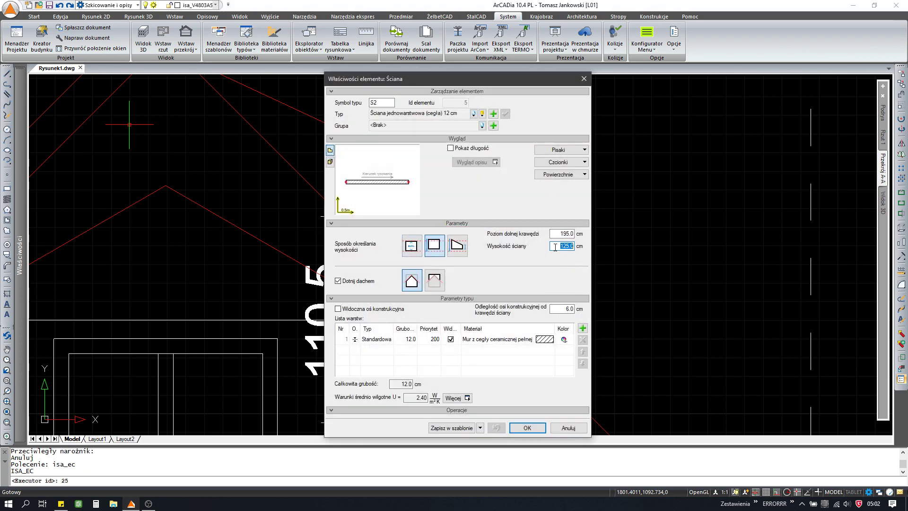
pyautogui.press('Escape')
# Delete the leftover stray dimension pieces in the section
pyautogui.scroll(-3, 501, 213)
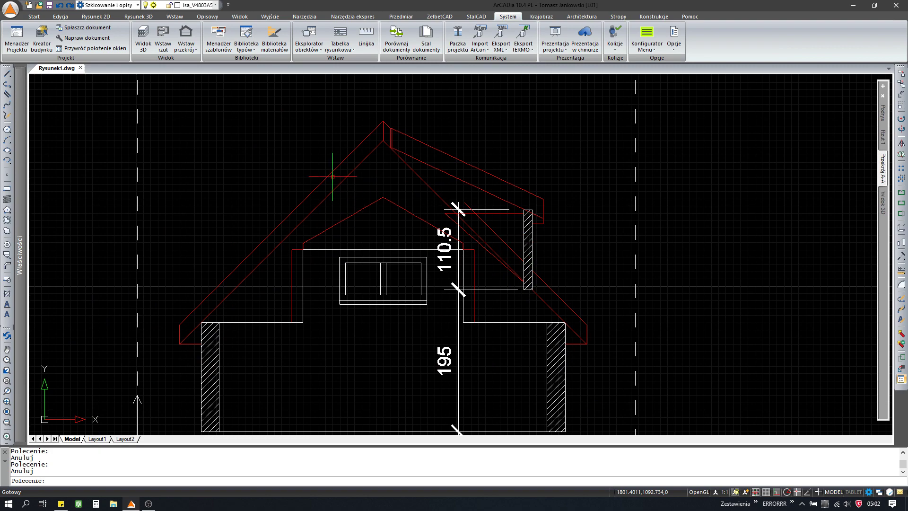
pyautogui.scroll(-4, 473, 156)
pyautogui.scroll(-2, 501, 189)
pyautogui.scroll(-1, 870, 156)
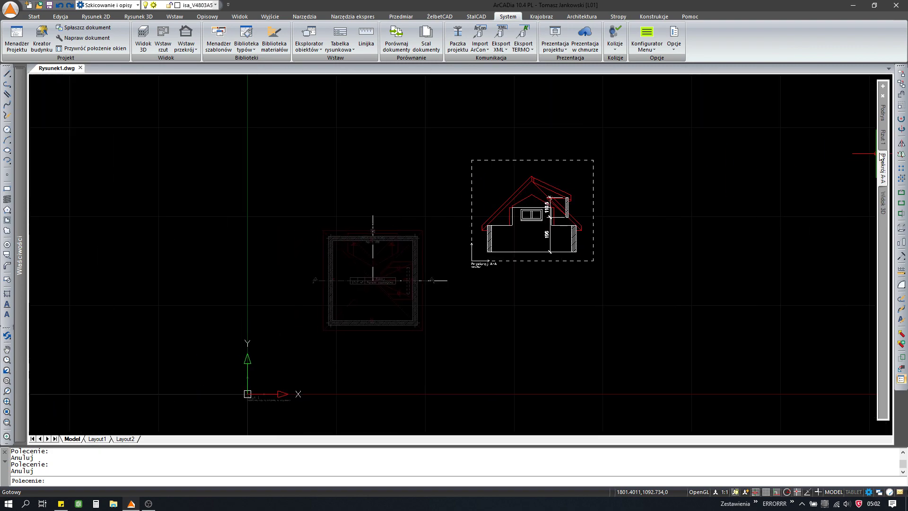
pyautogui.scroll(5, 549, 198)
pyautogui.scroll(3, 567, 284)
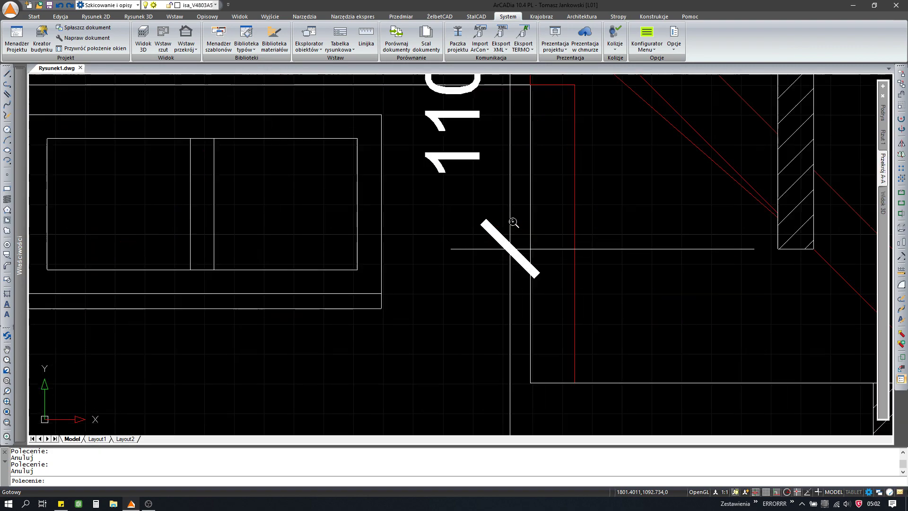
pyautogui.click(514, 225)
pyautogui.click(490, 263)
pyautogui.press('Delete')
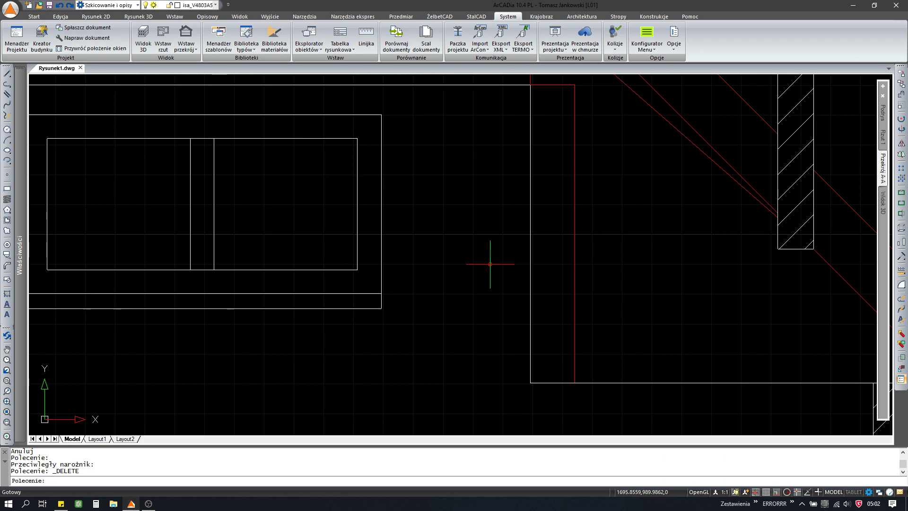
pyautogui.scroll(-5, 491, 264)
pyautogui.scroll(-3, 487, 245)
pyautogui.moveTo(487, 246); pyautogui.dragTo(517, 237, button='middle')
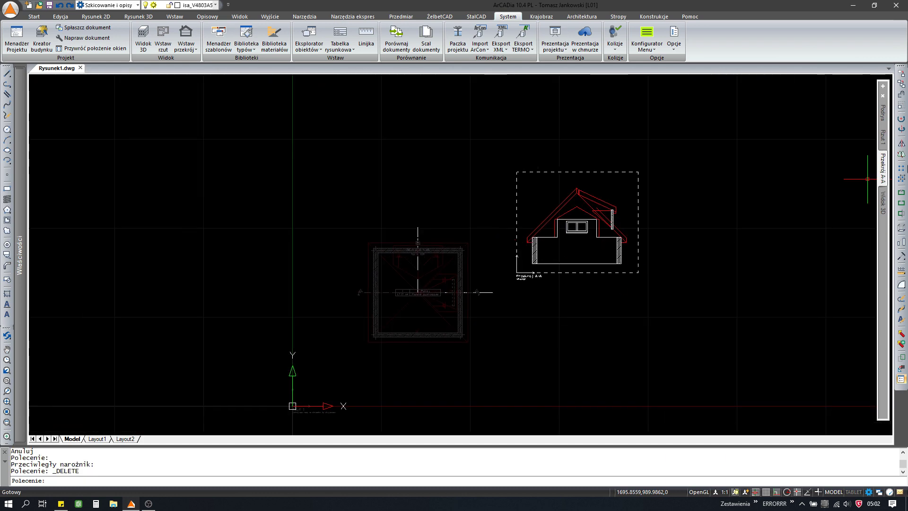
# Switch to the Rzut 1 floor plan, showing the wall near section marker A
pyautogui.click(882, 136)
pyautogui.scroll(3, 425, 284)
pyautogui.scroll(2, 466, 282)
pyautogui.moveTo(466, 283); pyautogui.dragTo(436, 251, button='middle')
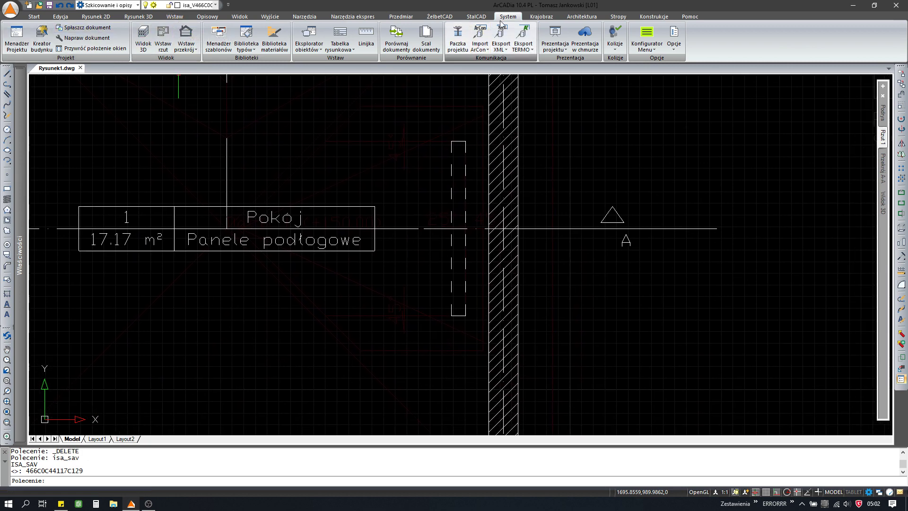
# Try placing a single-sash window with zero sill near marker A, cancelling after the error
pyautogui.press('o')
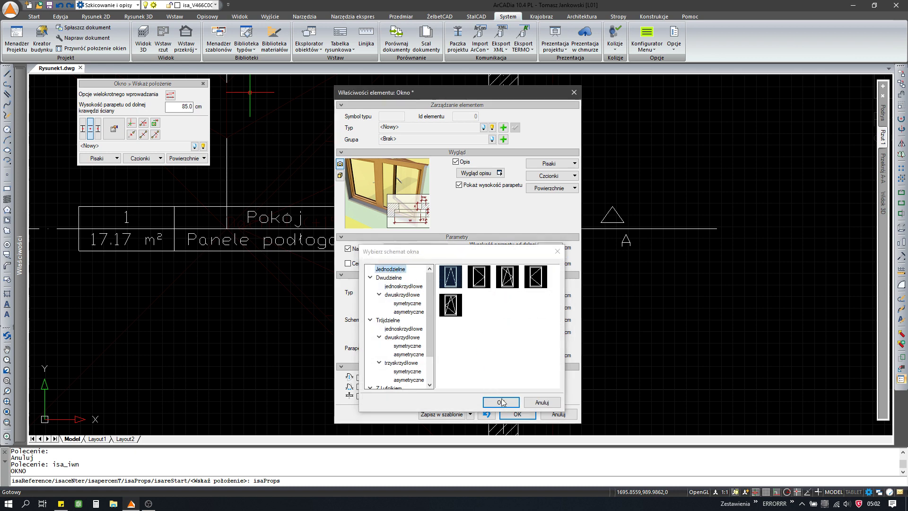
pyautogui.click(500, 402)
pyautogui.click(518, 415)
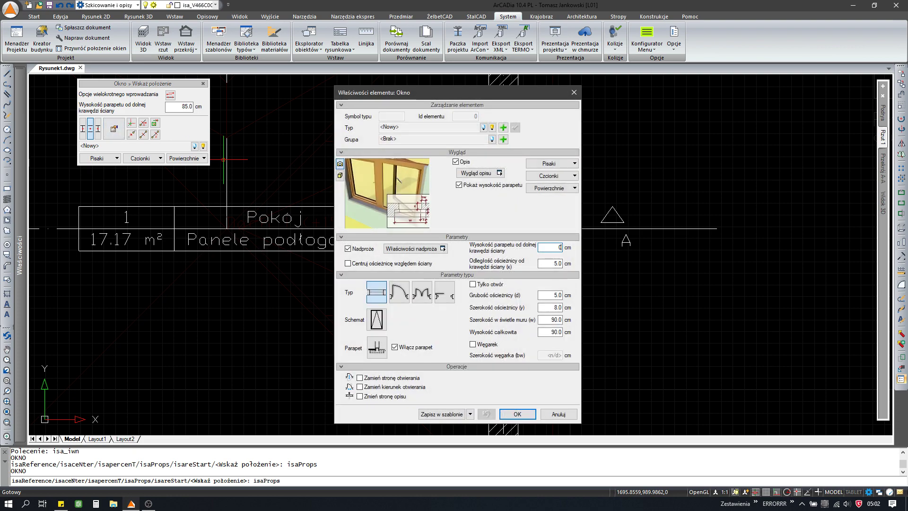
pyautogui.click(533, 412)
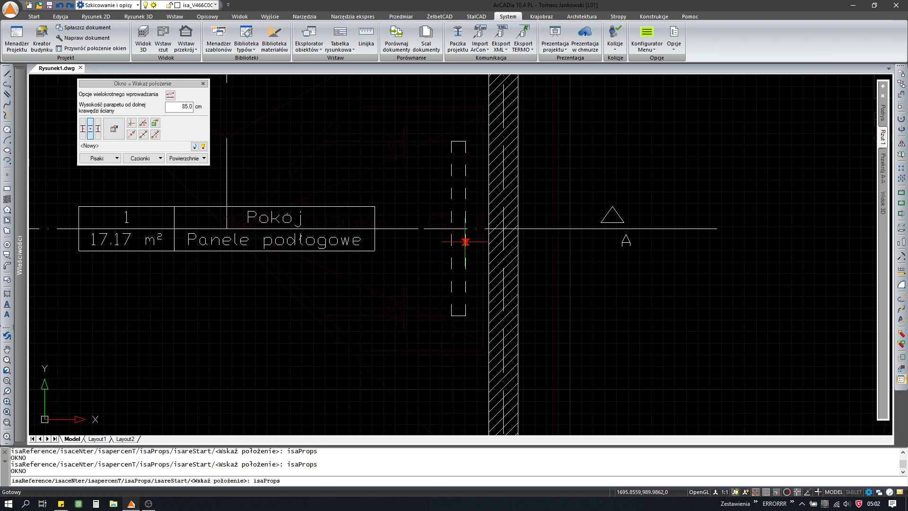
pyautogui.click(449, 220)
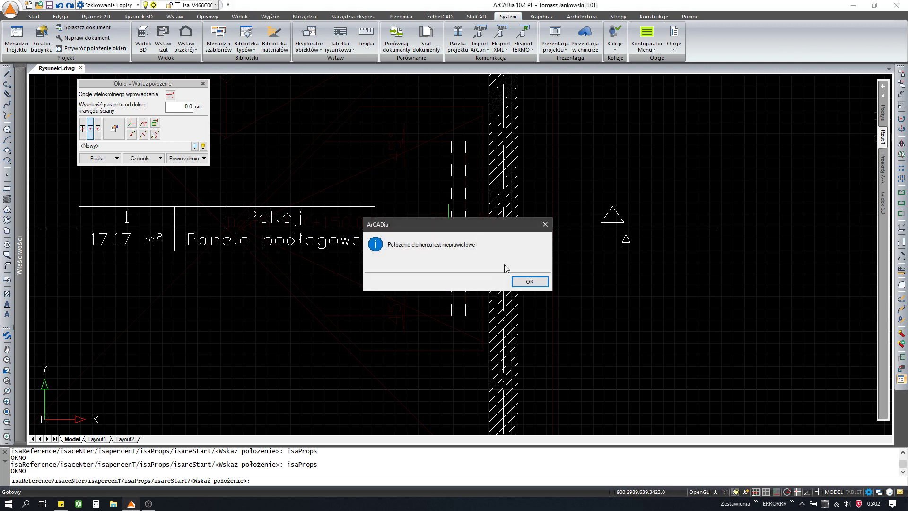
pyautogui.press('Escape')
pyautogui.press('Escape')
# Bring the room's right wall into view and select it
pyautogui.scroll(-3, 477, 283)
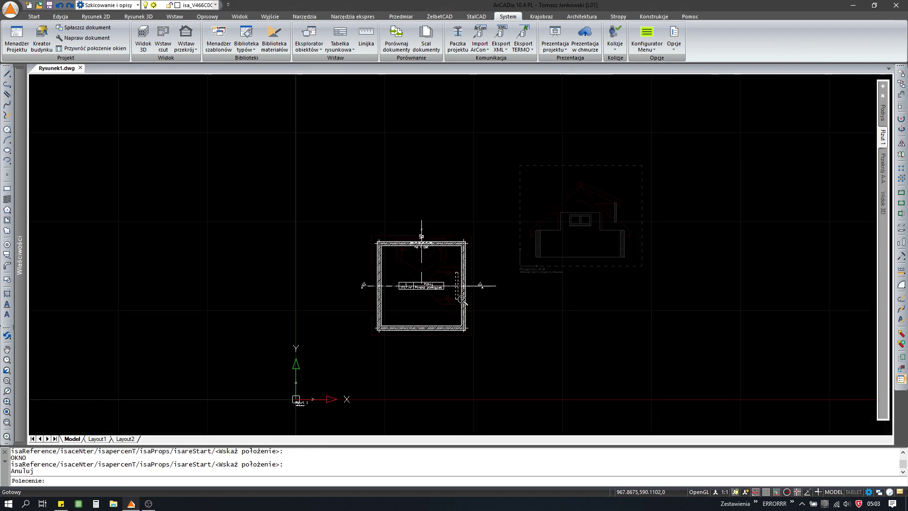
pyautogui.scroll(3, 591, 222)
pyautogui.scroll(3, 527, 239)
pyautogui.moveTo(526, 240); pyautogui.dragTo(533, 269, button='middle')
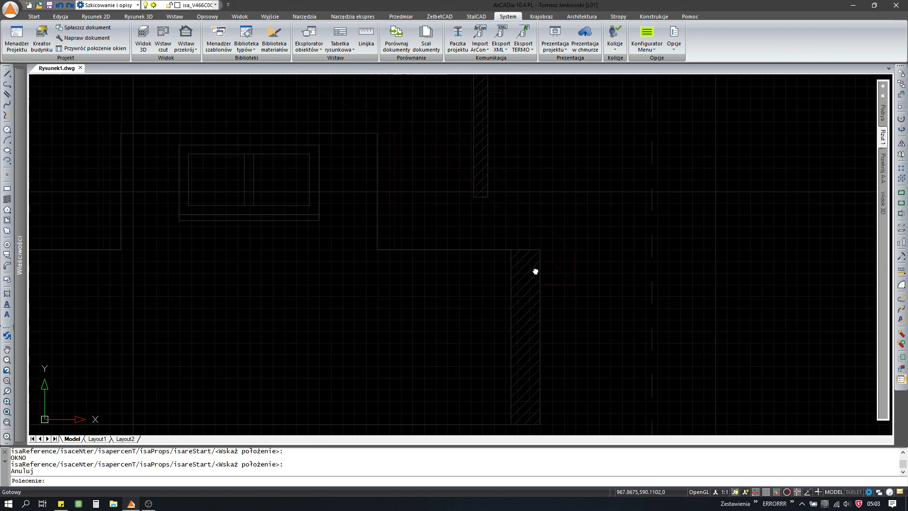
pyautogui.scroll(-1, 532, 269)
pyautogui.scroll(-2, 530, 265)
pyautogui.scroll(3, 279, 354)
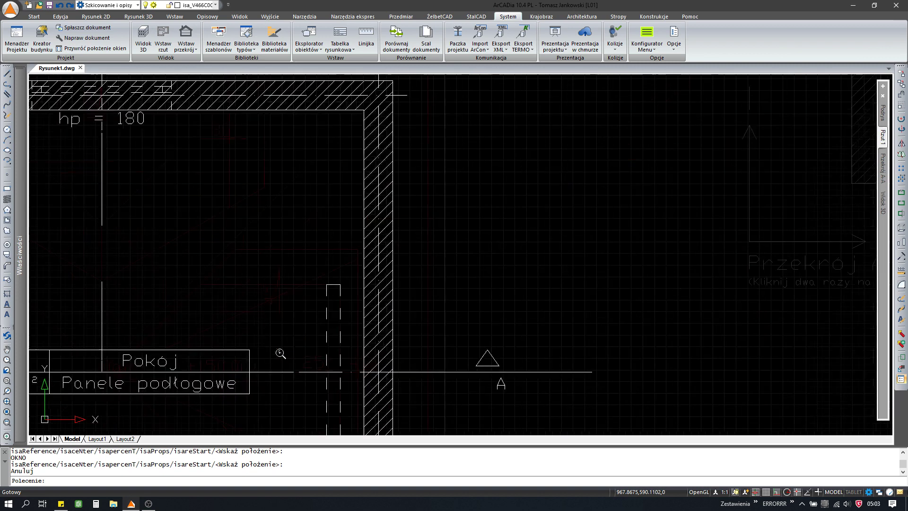
pyautogui.click(324, 317)
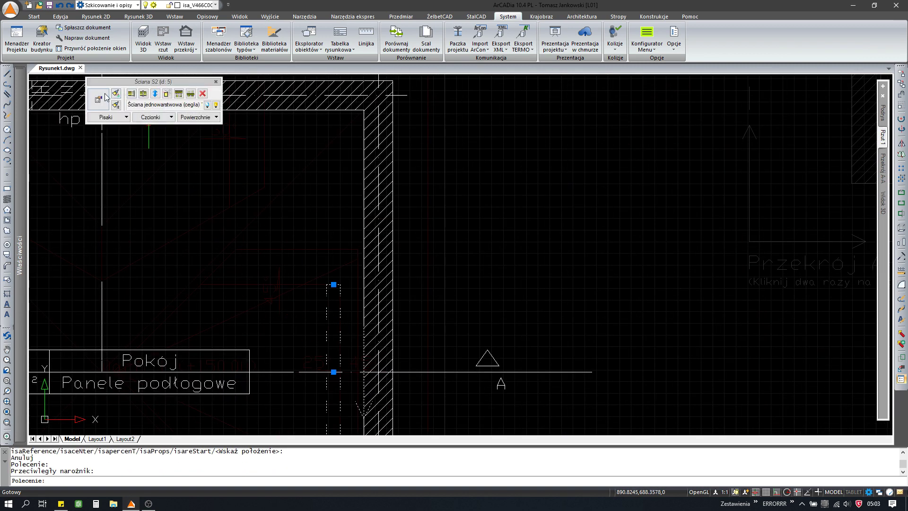
pyautogui.press('Escape')
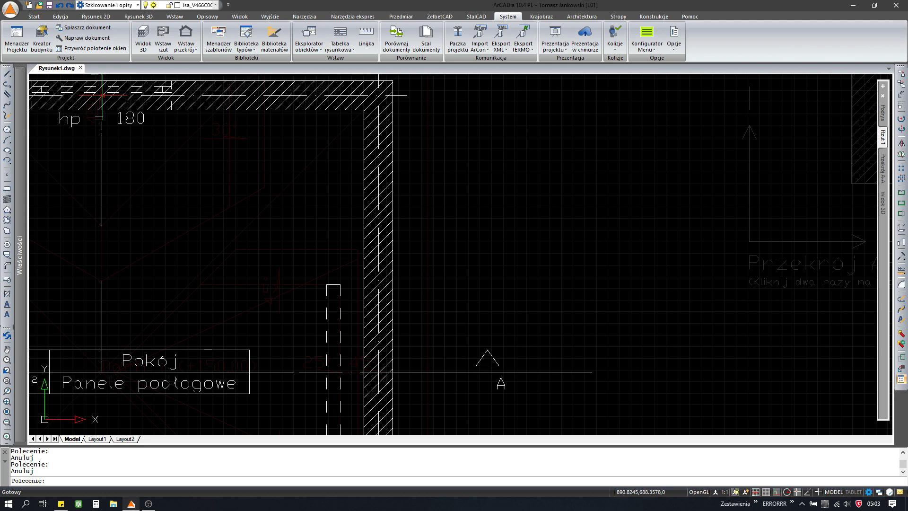
# Insert a window with a 5 cm sill height, then view the house in 3D
pyautogui.press('Return')
pyautogui.click(113, 129)
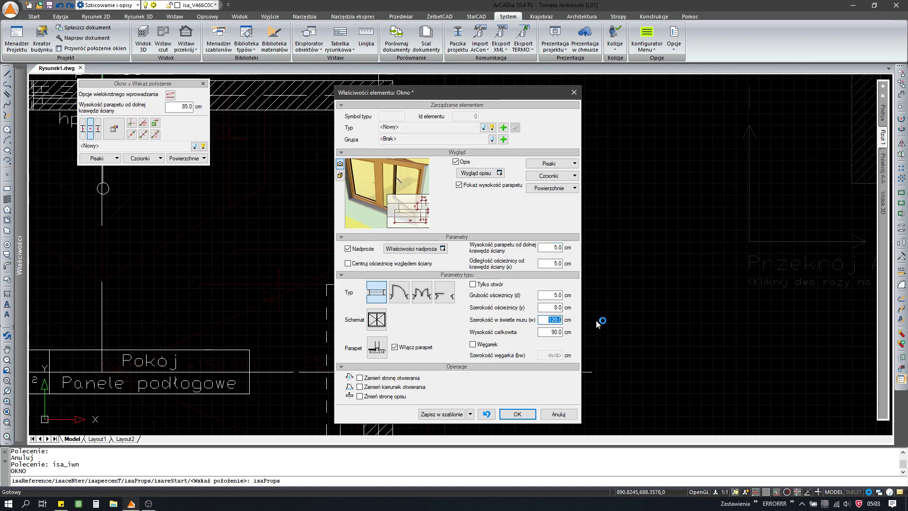
pyautogui.click(532, 412)
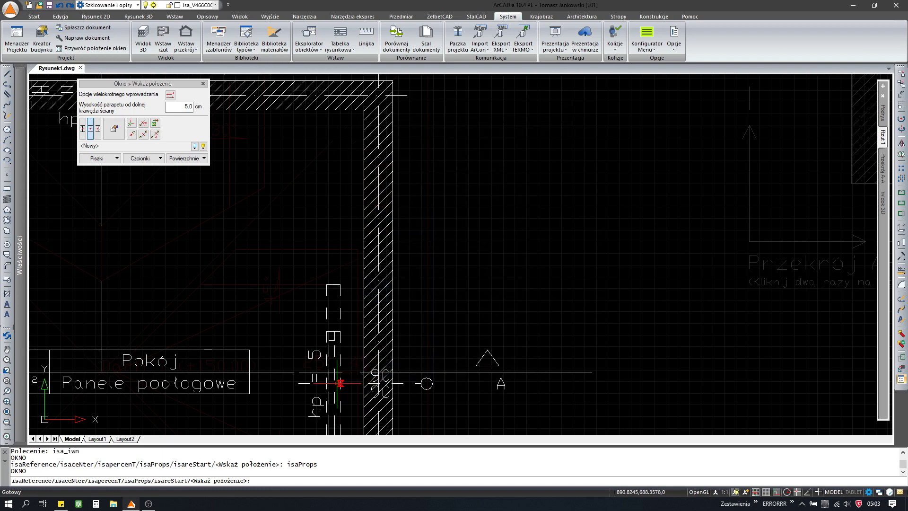
pyautogui.press('Escape')
pyautogui.click(143, 41)
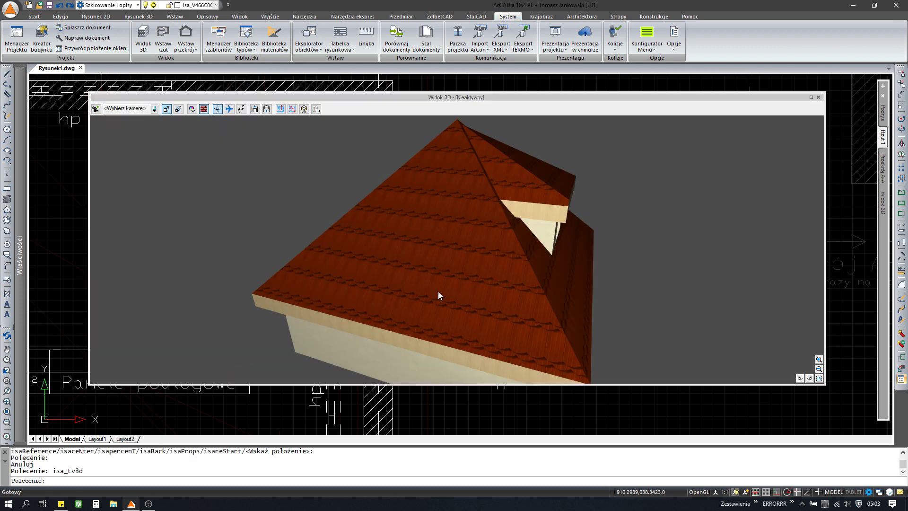
pyautogui.moveTo(438, 292); pyautogui.dragTo(546, 218)
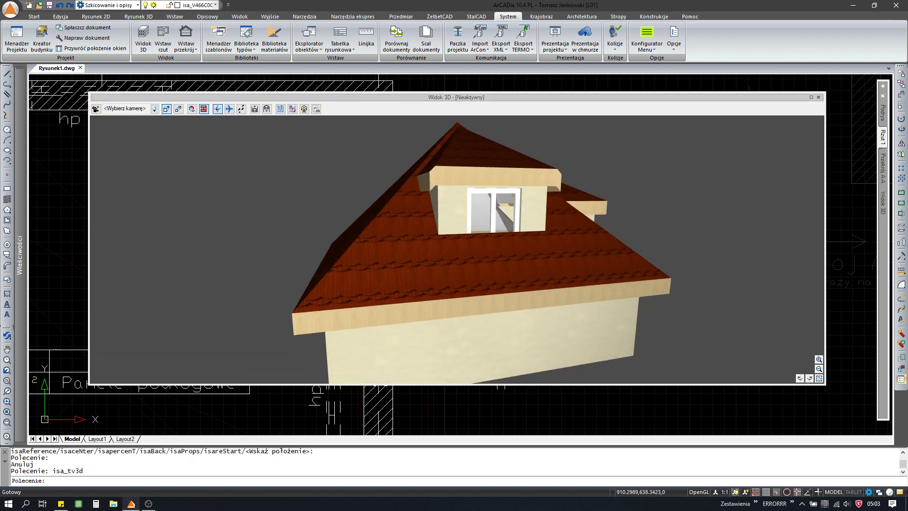
# Resize the dormer window to 120 cm wide and 60 cm tall with a 3 cm sill
pyautogui.scroll(5, 546, 219)
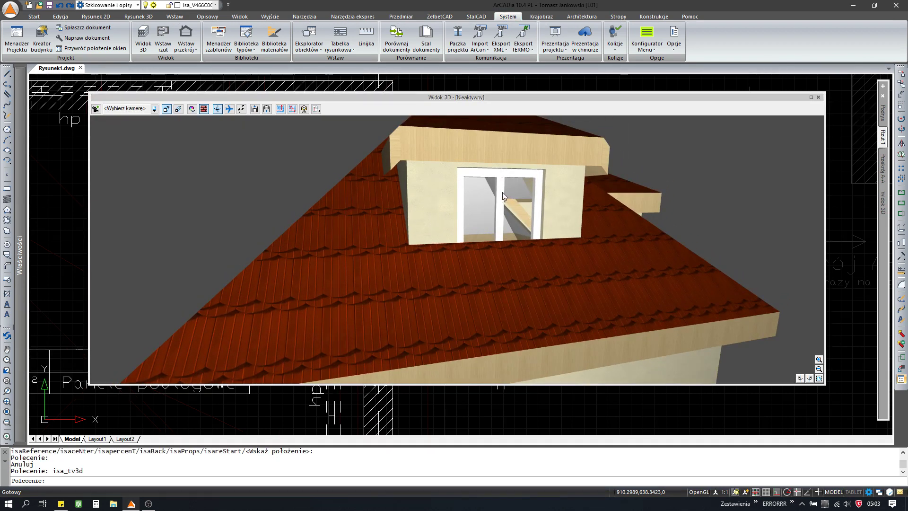
pyautogui.click(502, 192)
pyautogui.doubleClick(502, 192)
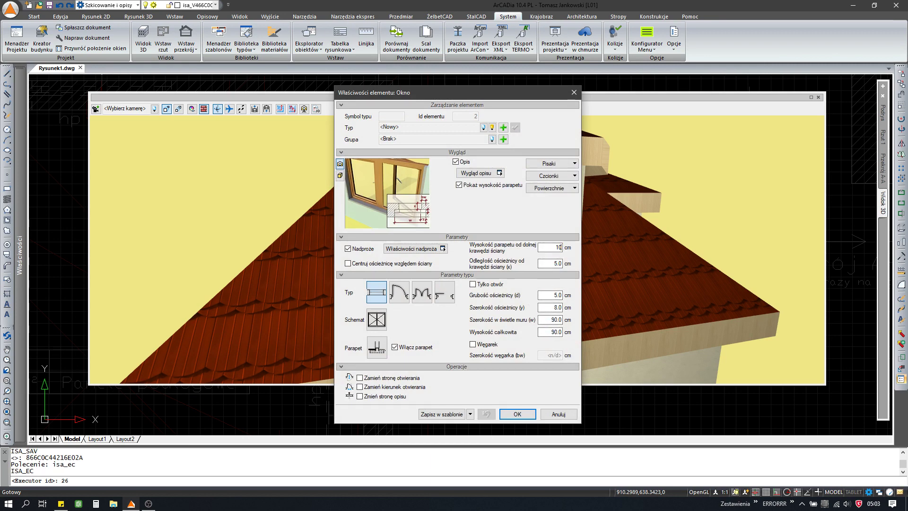
pyautogui.press('Return')
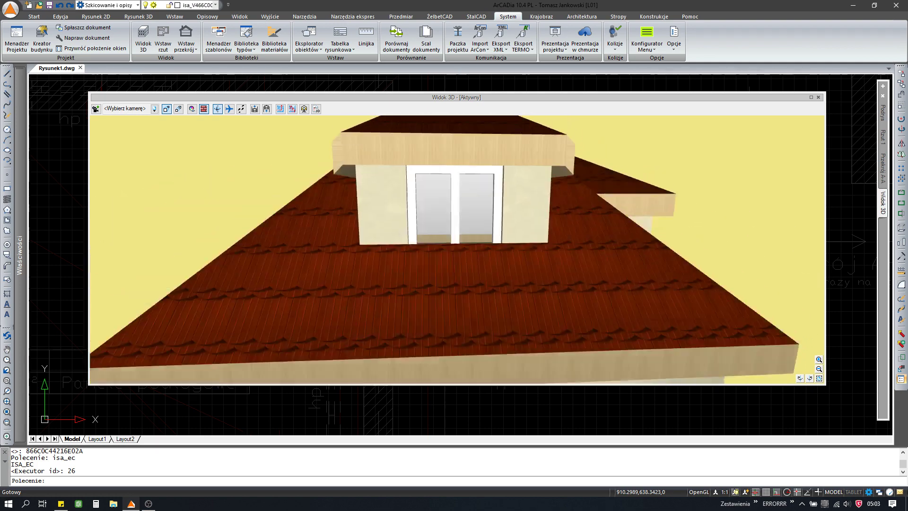
pyautogui.doubleClick(458, 192)
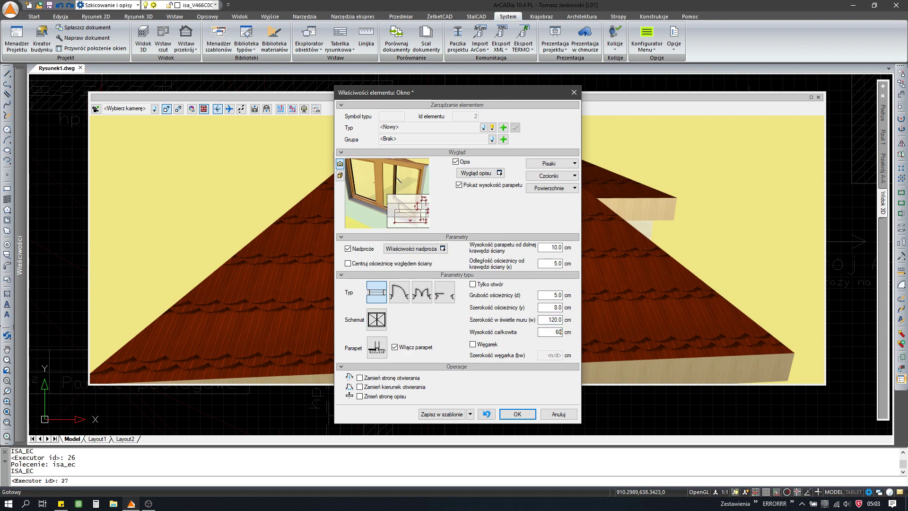
pyautogui.press('Return')
pyautogui.doubleClick(486, 214)
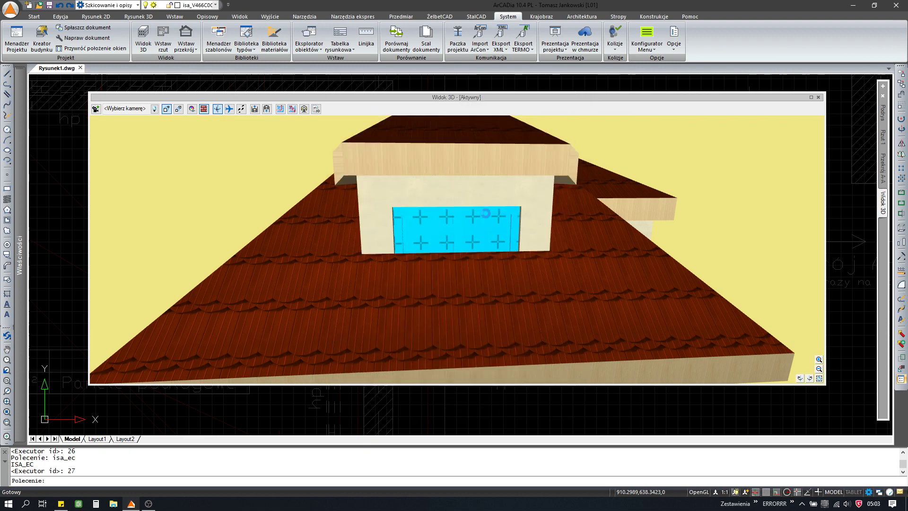
pyautogui.doubleClick(542, 247)
pyautogui.write('3')
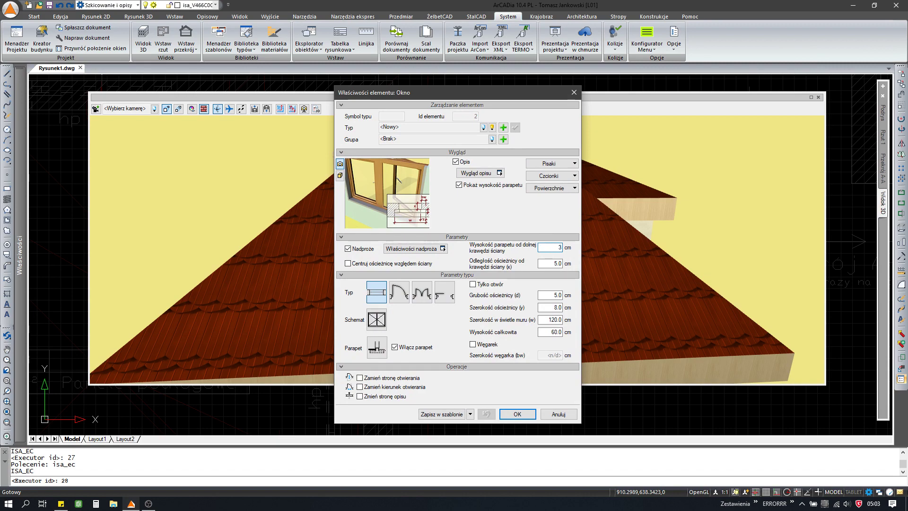
pyautogui.press('Return')
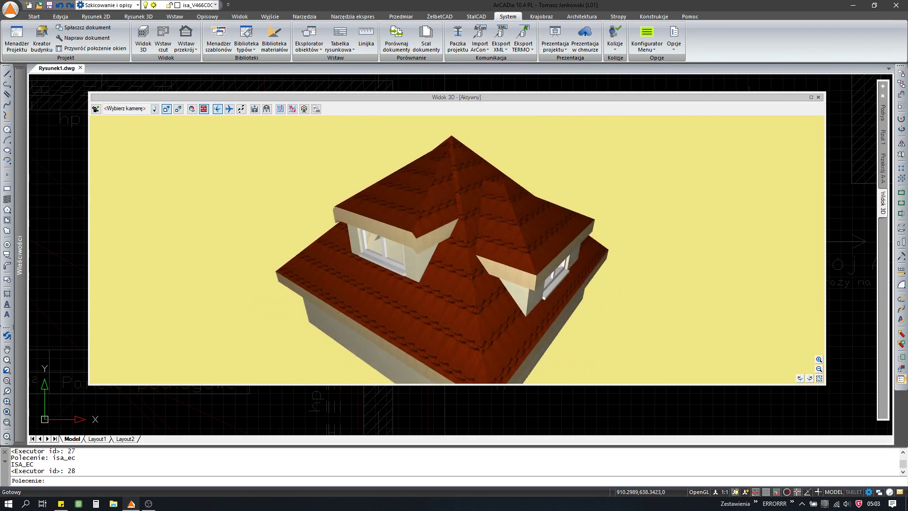
# Close the 3D view and select section line A-A on the floor plan
pyautogui.click(820, 97)
pyautogui.scroll(-3, 549, 154)
pyautogui.click(539, 262)
# Delete the stray vertical line running through the room
pyautogui.click(513, 220)
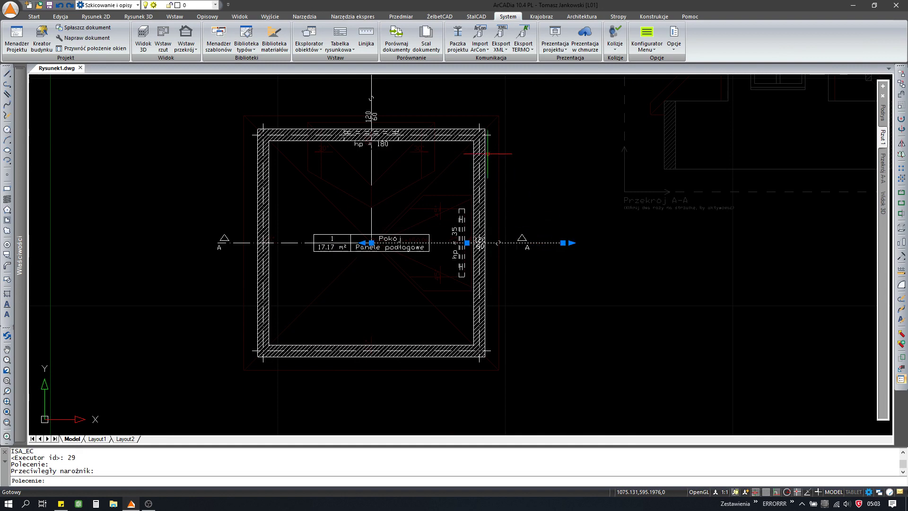
pyautogui.moveTo(486, 154); pyautogui.dragTo(525, 246, button='middle')
pyautogui.moveTo(381, 189); pyautogui.dragTo(413, 164)
pyautogui.press('Delete')
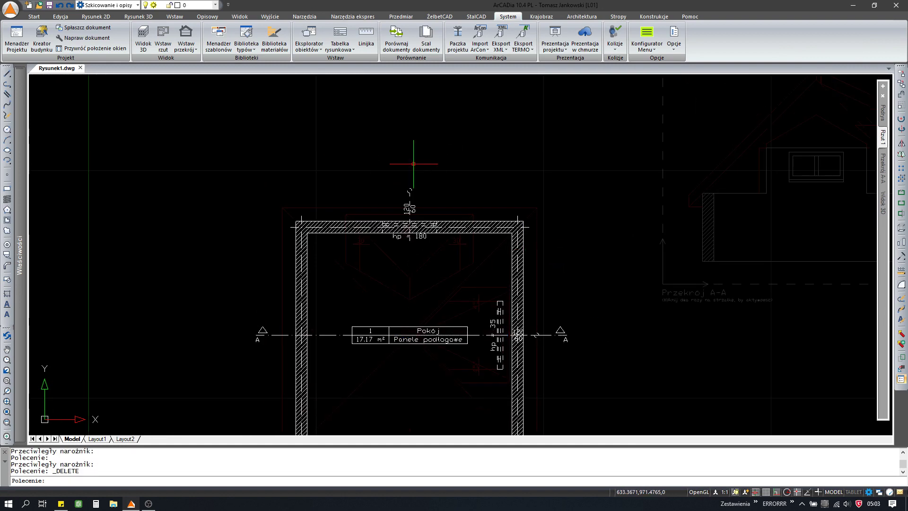
# Activate the Dach 1 roof storey in the project manager
pyautogui.click(883, 138)
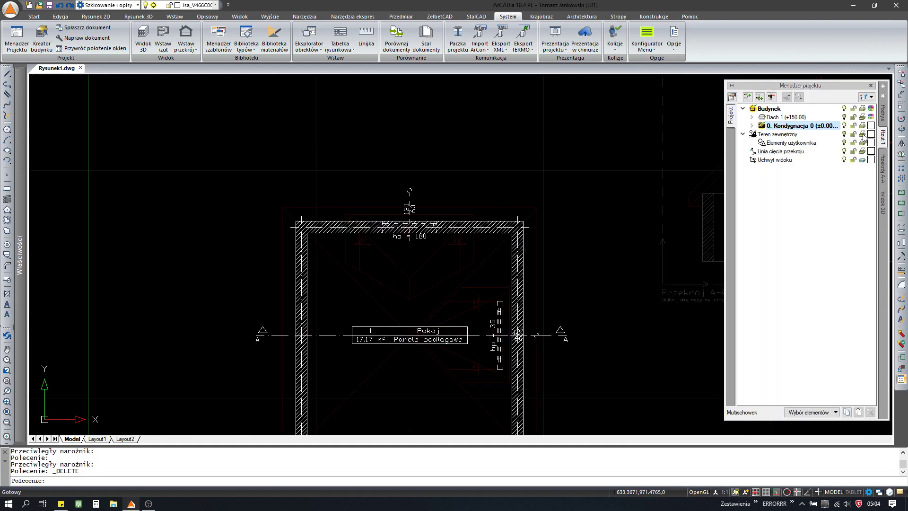
pyautogui.doubleClick(785, 117)
pyautogui.scroll(3, 379, 259)
pyautogui.scroll(2, 373, 245)
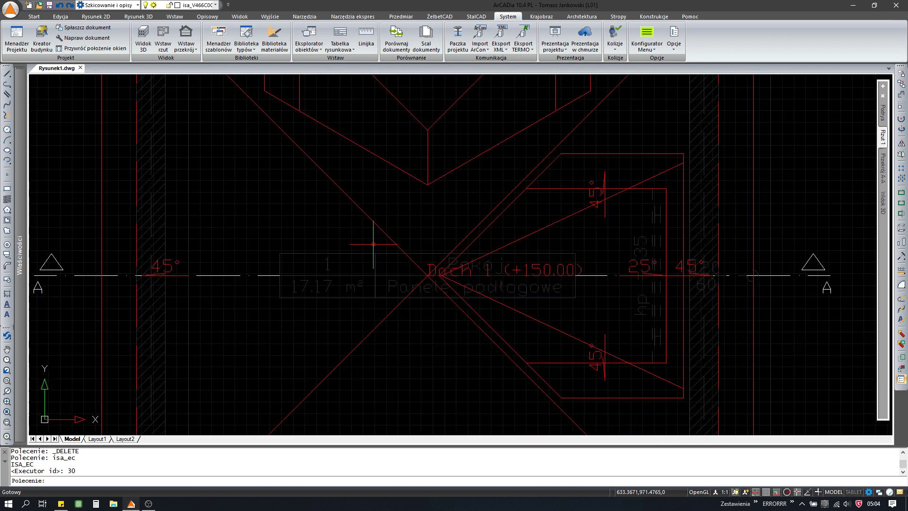
pyautogui.scroll(-2, 442, 274)
pyautogui.scroll(-2, 442, 274)
pyautogui.moveTo(633, 243)
pyautogui.mouseDown(button='middle')
pyautogui.moveTo(459, 293)
pyautogui.moveTo(403, 321)
pyautogui.mouseUp(button='middle')
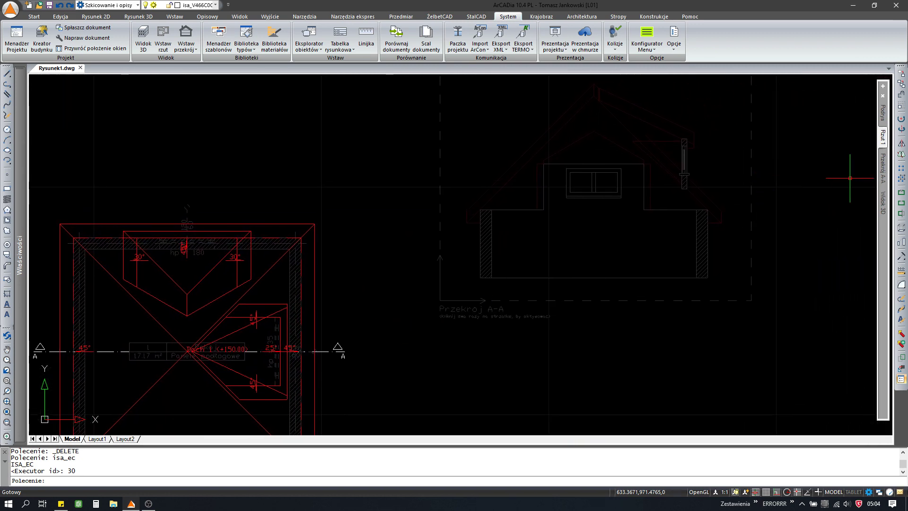
# Check section Przekrój A-A, now showing the dormer with its window
pyautogui.click(882, 168)
pyautogui.scroll(2, 662, 170)
pyautogui.moveTo(660, 171); pyautogui.dragTo(583, 211, button='middle')
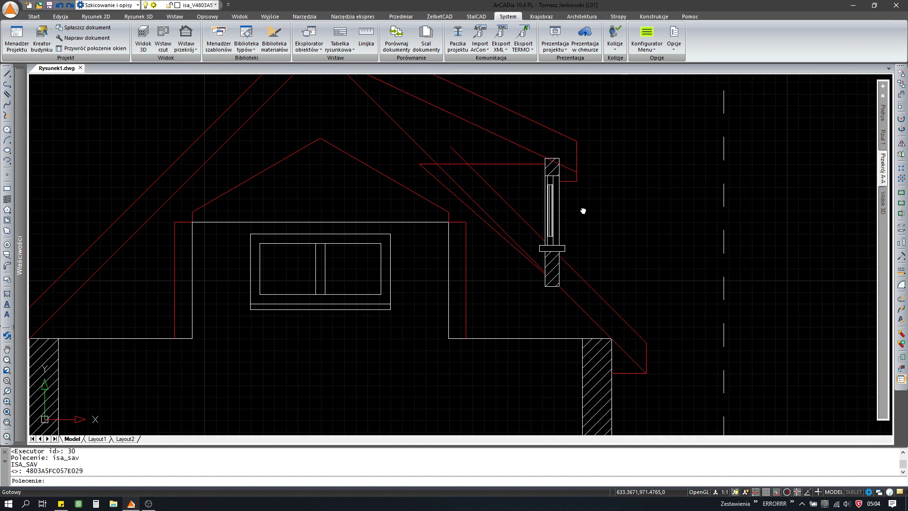
pyautogui.scroll(-3, 580, 207)
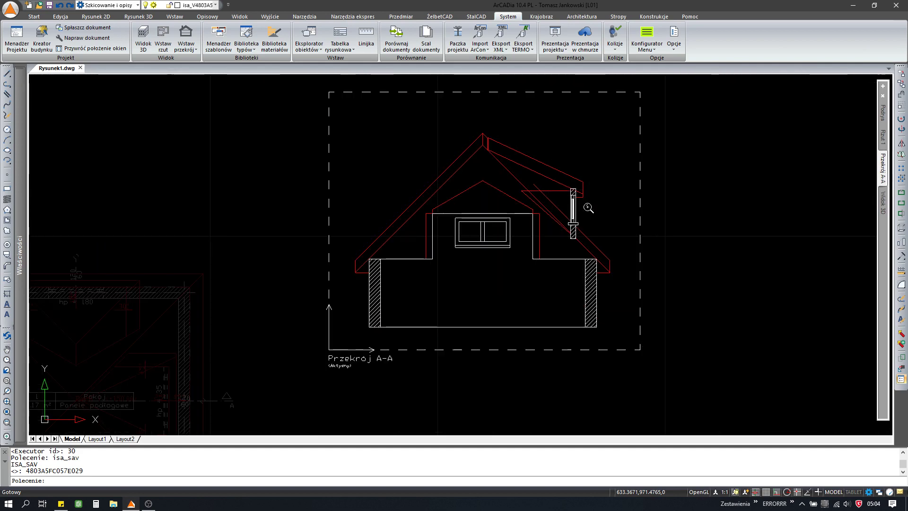
pyautogui.scroll(-3, 583, 203)
pyautogui.scroll(2, 490, 257)
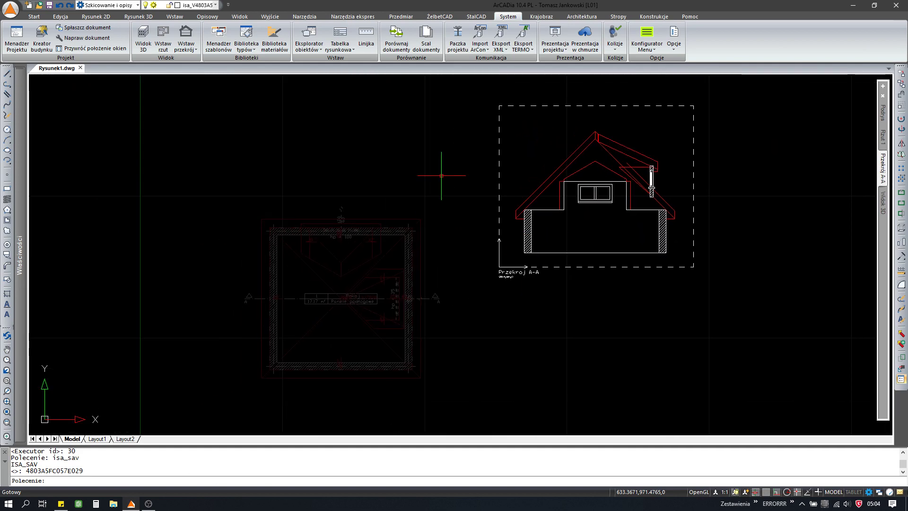
# Open the 3D view with F4 and zoom in on the hip roof and both dormer windows
pyautogui.press('F4')
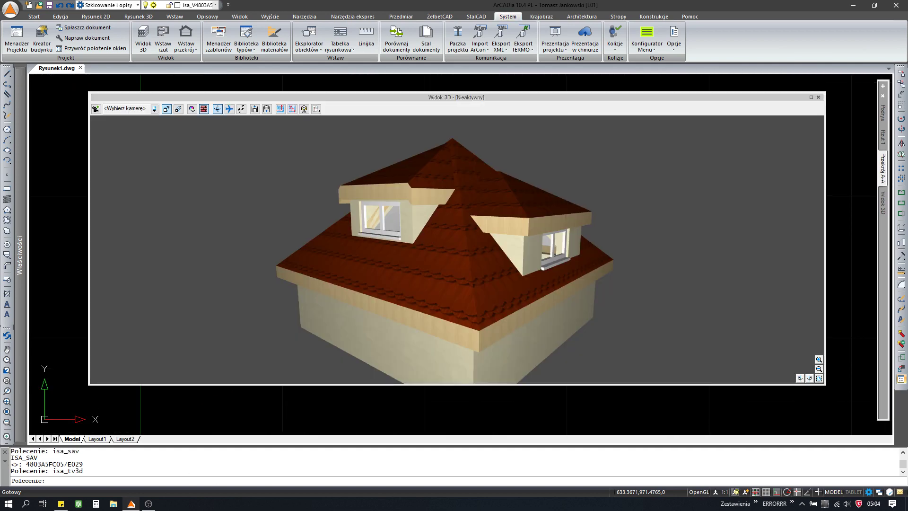
pyautogui.scroll(2, 414, 223)
pyautogui.scroll(1, 414, 223)
pyautogui.scroll(1, 414, 223)
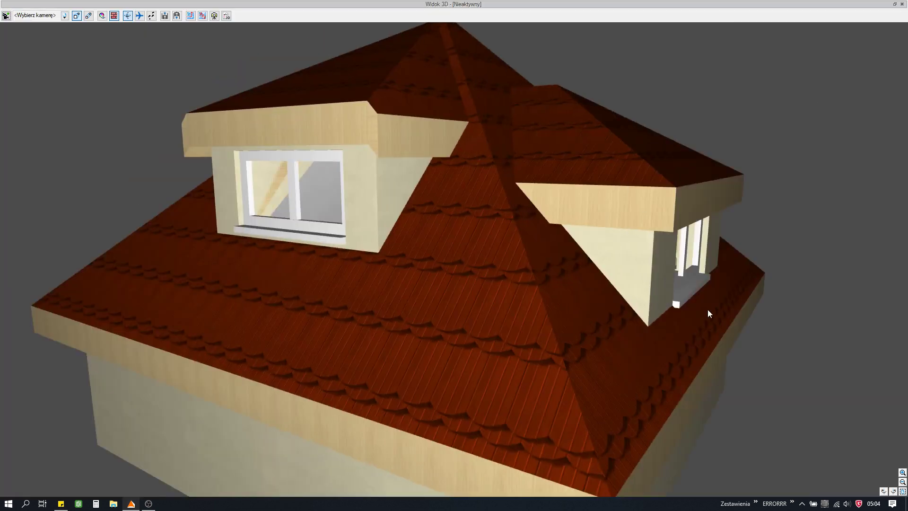
pyautogui.click(801, 504)
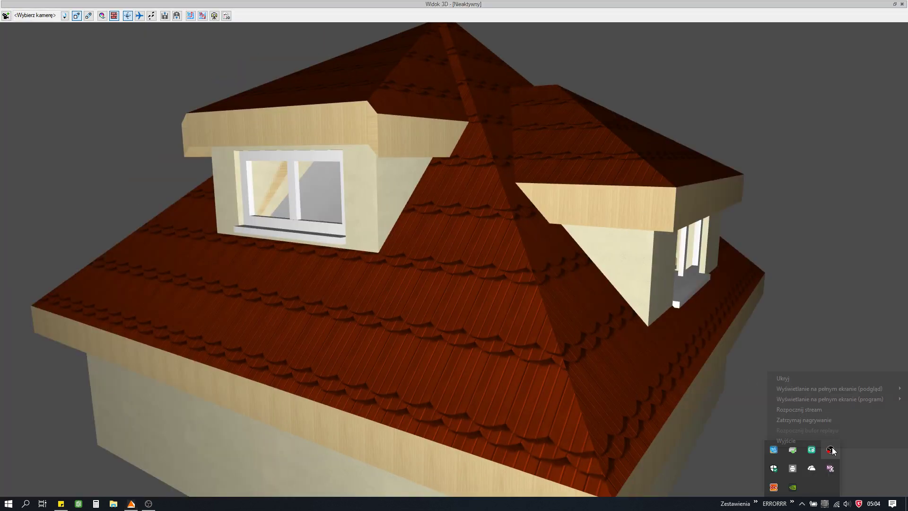